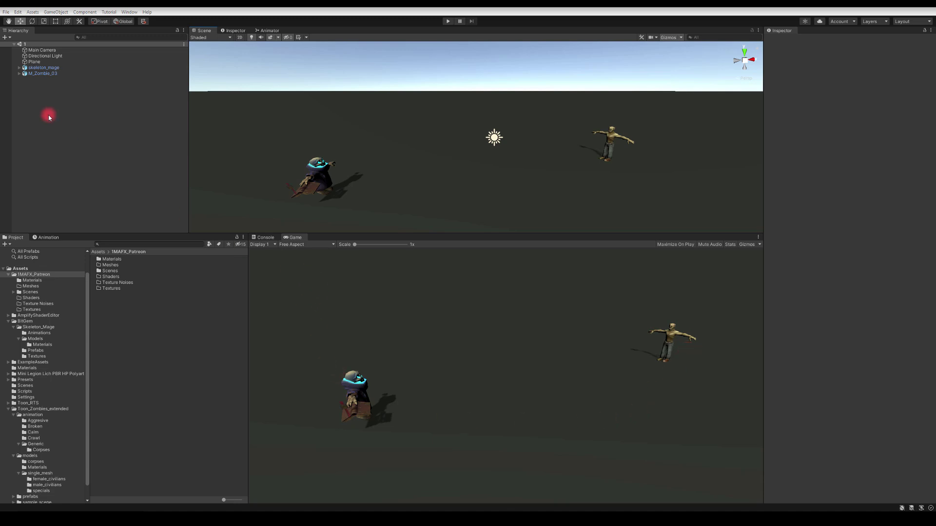
Look over the skeleton_mage, M_Zombie_03 and Plane objects in the Hierarchy.
left_click(46, 68)
left_click(45, 73)
key("Up")
left_click(42, 78)
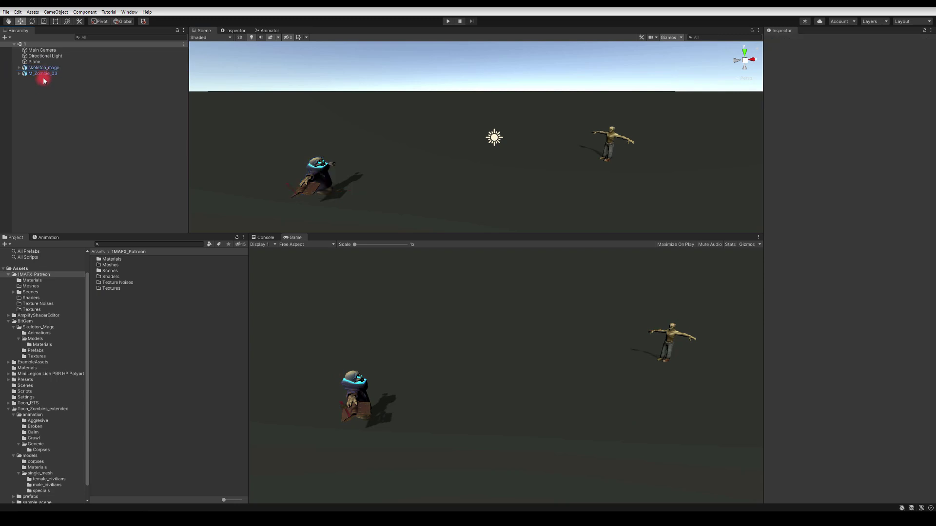
left_click(43, 74)
key("Up")
left_click(42, 62)
left_click(42, 95)
Create a new folder named Prefabs inside 1MAFX_Patreon.
right_click(117, 308)
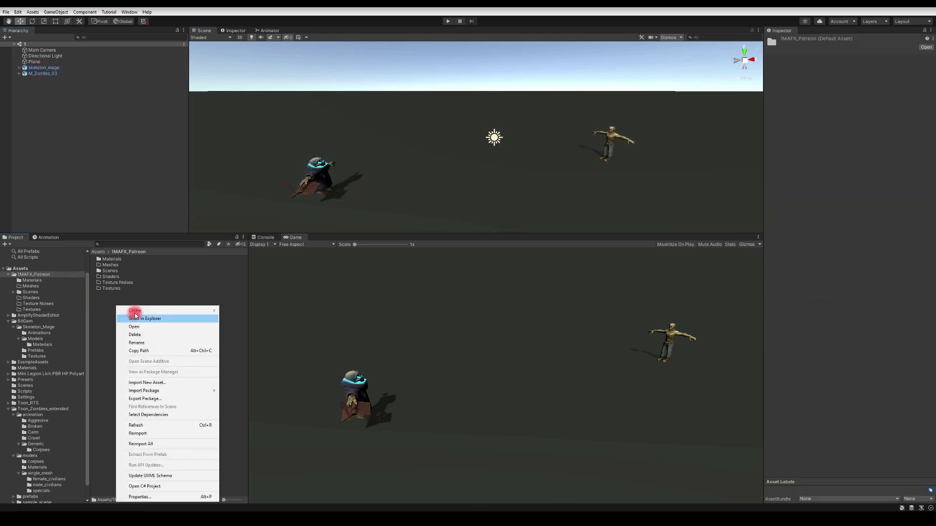
mouse_move(134, 310)
left_click(233, 185)
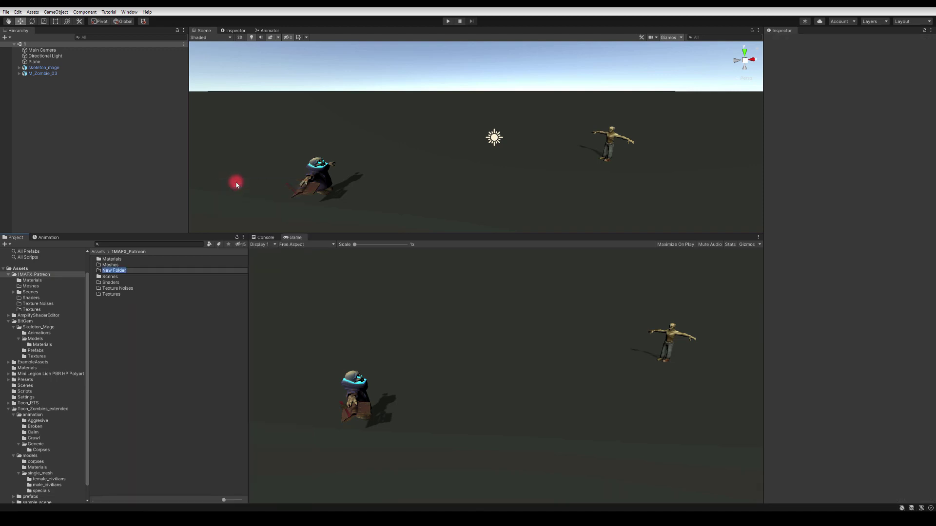
type("Prefabs")
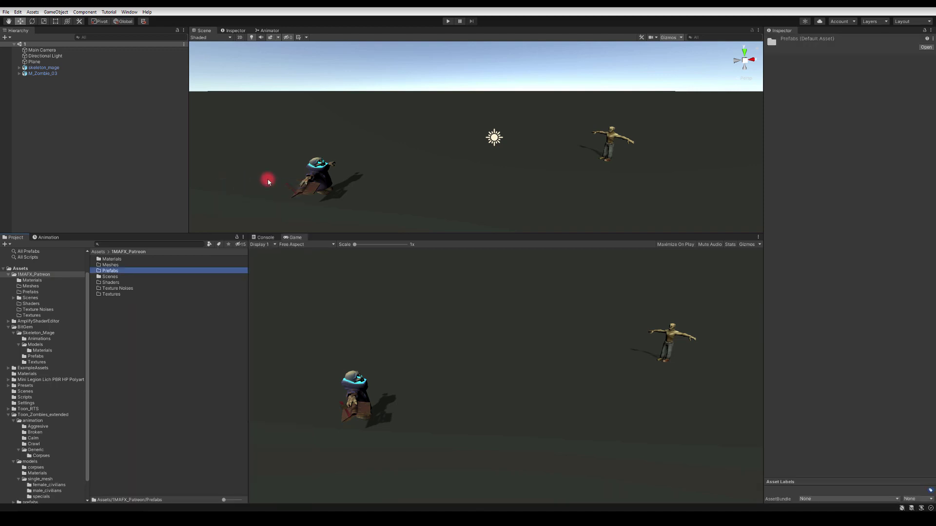
key("Return")
Save skeleton_mage from the scene as an original prefab in the Prefabs folder.
double_click(117, 273)
left_click_drag(49, 68, 141, 304)
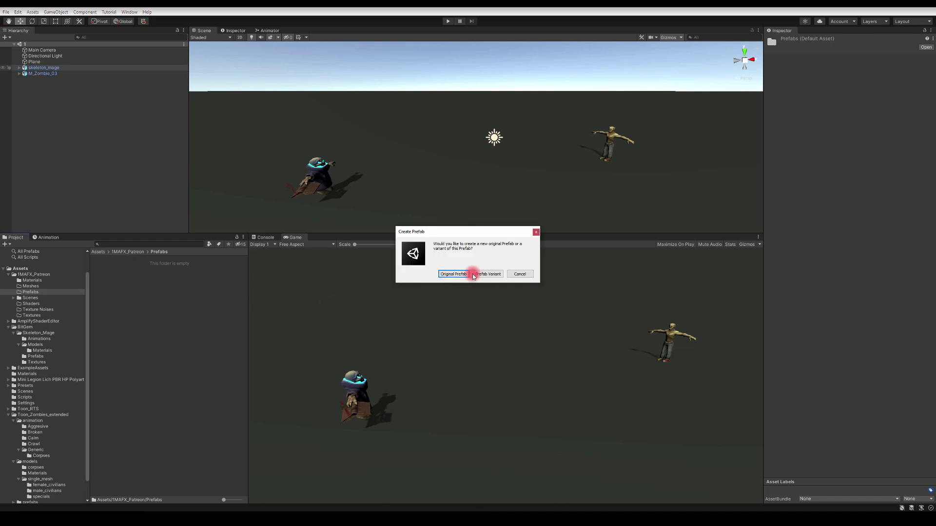
left_click(453, 274)
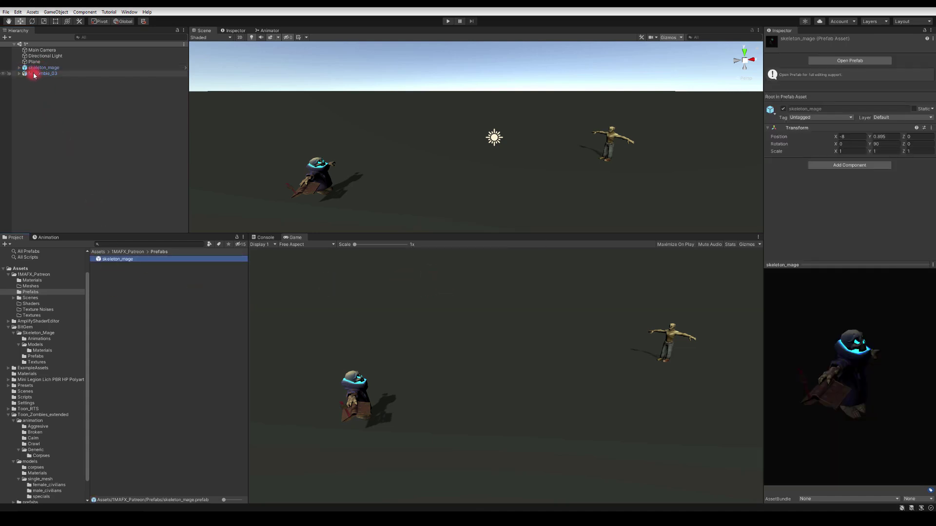
Make M_Zombie_03 an original prefab and rename it Target_1.
left_click_drag(33, 71, 115, 283)
left_click(454, 274)
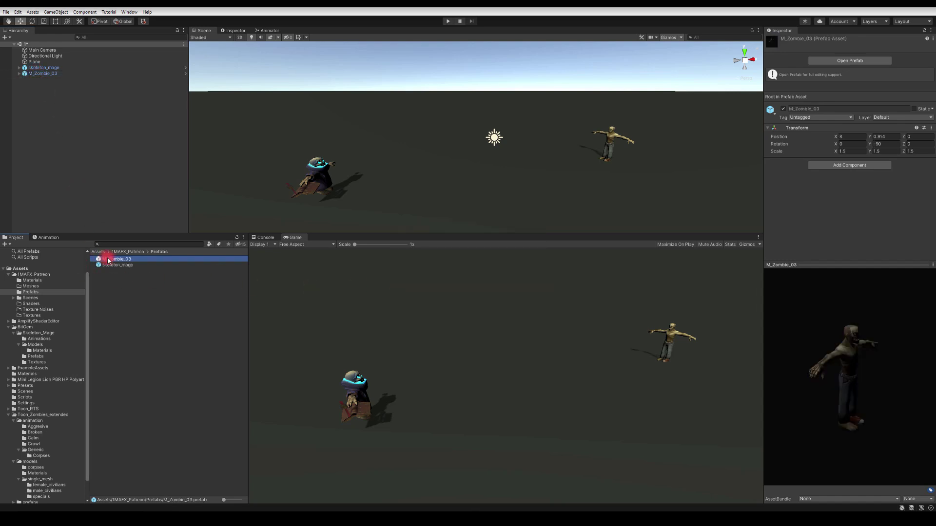
left_click(109, 260)
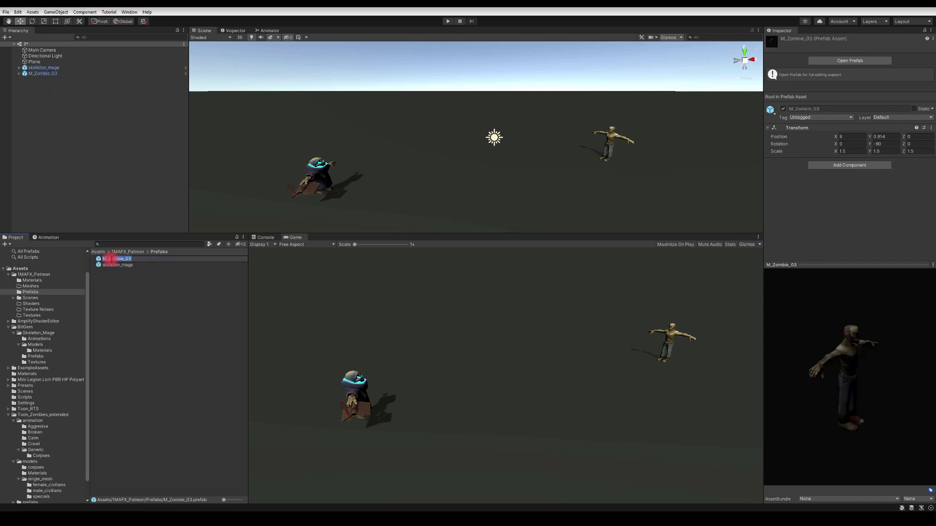
type("Target_1")
left_click(121, 265)
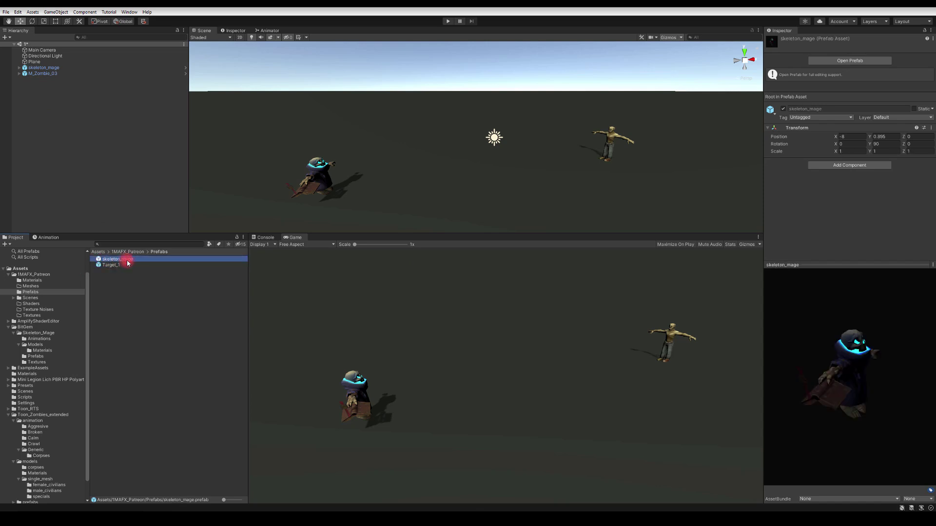
Rename the skeleton_mage prefab to Player_1.
left_click(127, 261)
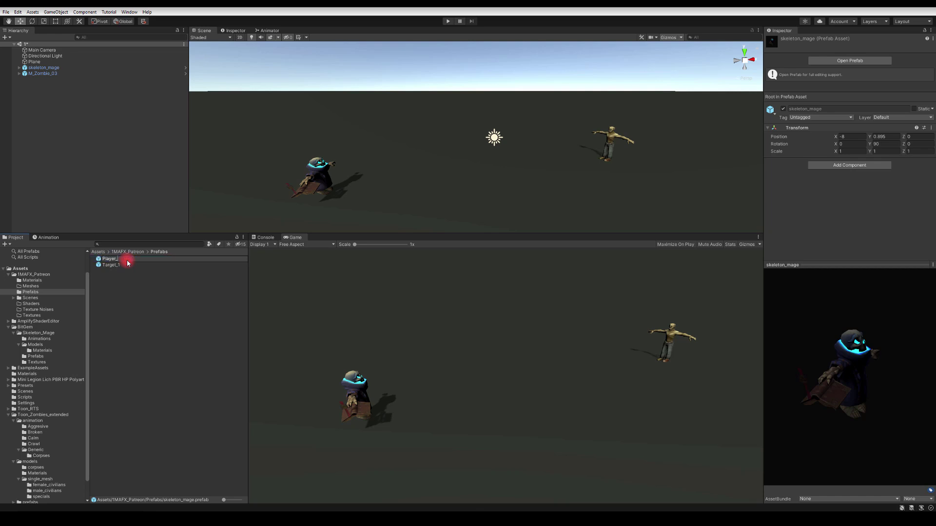
key("Return")
left_click(124, 259)
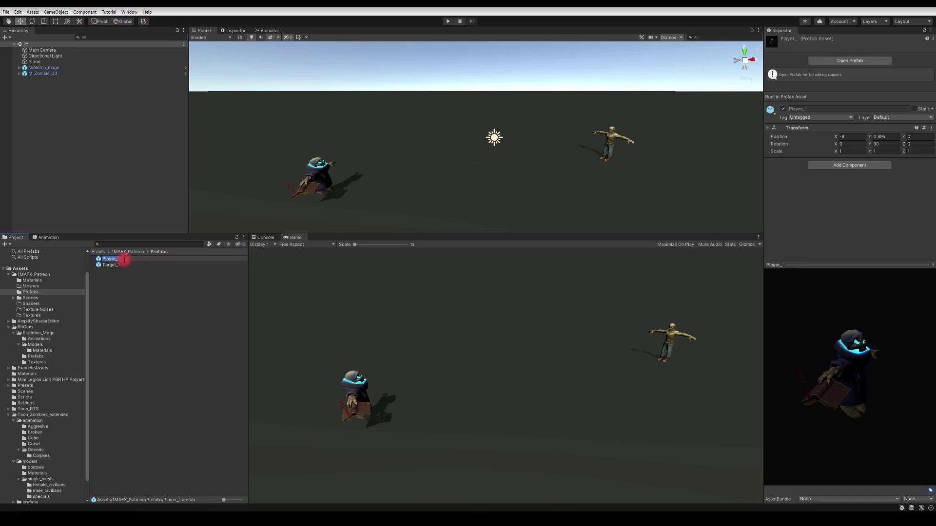
type("1")
key("Return")
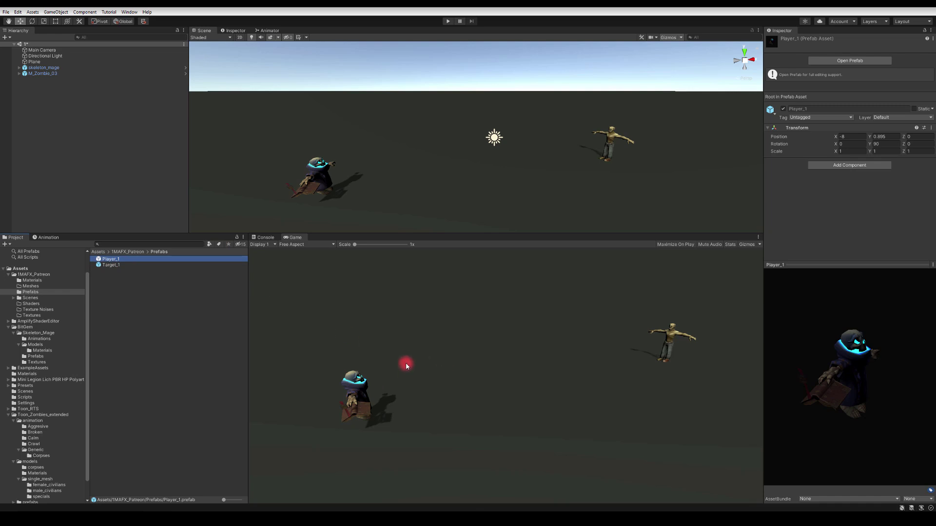
Check the skeleton_mage and M_Zombie_03 scene objects, then return to 1MAFX_Patreon.
left_click(38, 69)
left_click(40, 75)
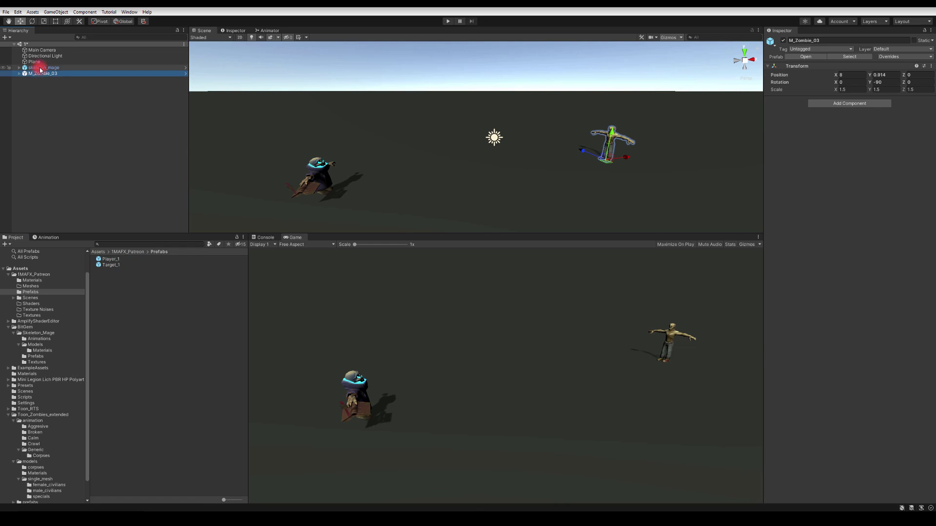
left_click(41, 69)
left_click(39, 75)
left_click(39, 69)
left_click(40, 75)
left_click(52, 154)
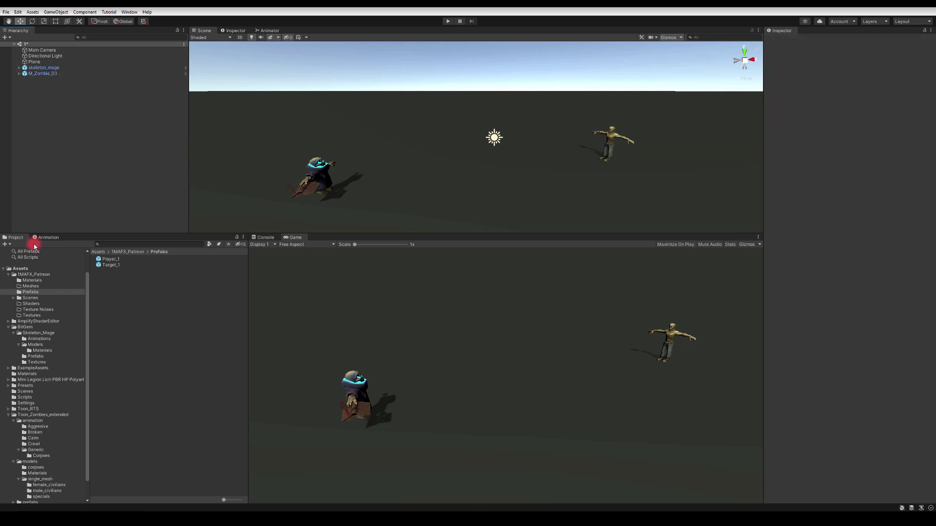
left_click(30, 274)
Create a folder named Animators inside 1MAFX_Patreon.
right_click(122, 314)
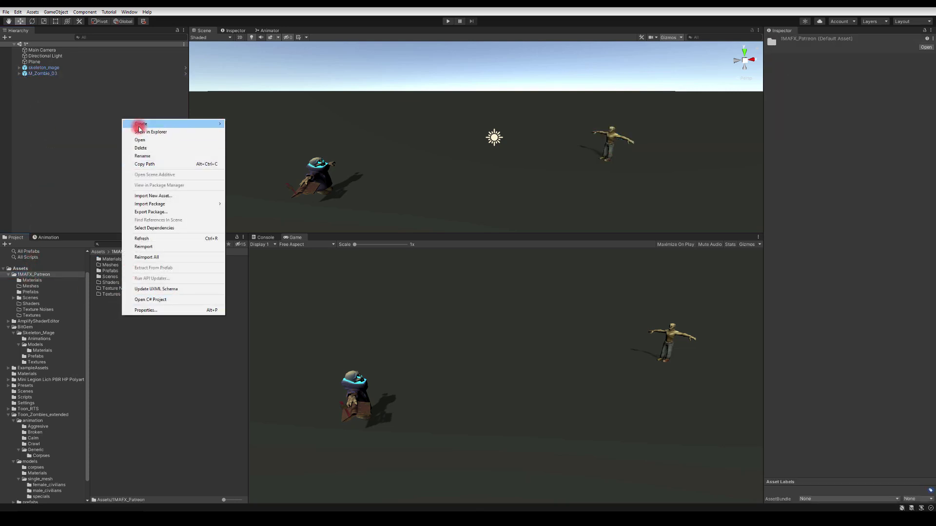
left_click(244, 125)
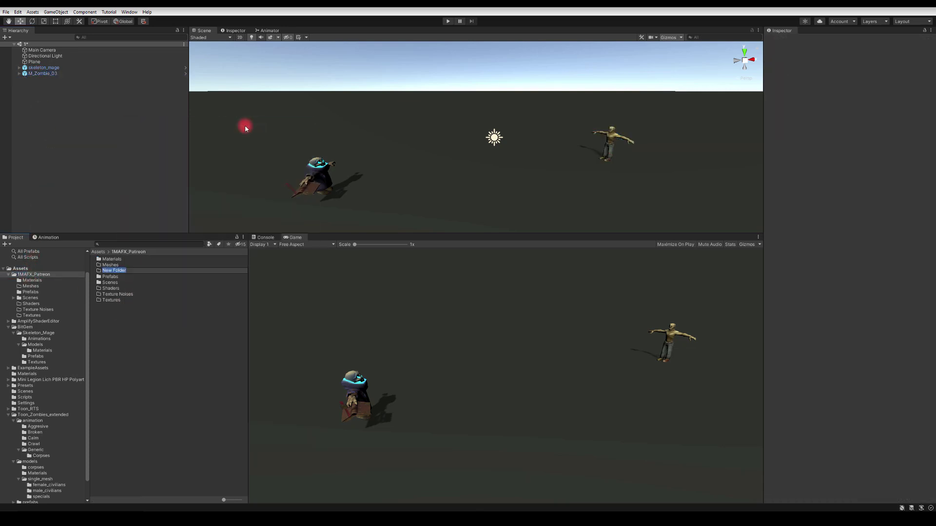
type("Animators")
key("Return")
double_click(123, 261)
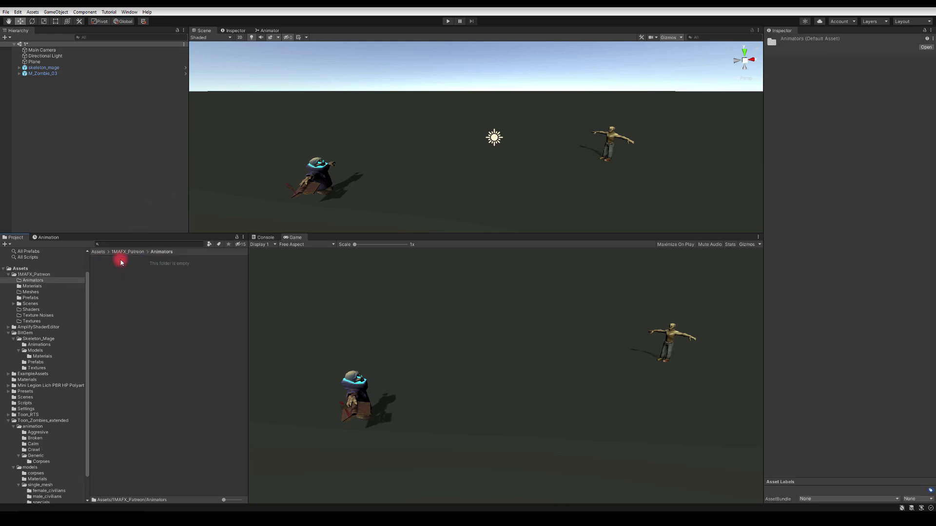
Create a Player_1 animator controller and a duplicate named Target_1 in Animators.
right_click(119, 264)
mouse_move(131, 270)
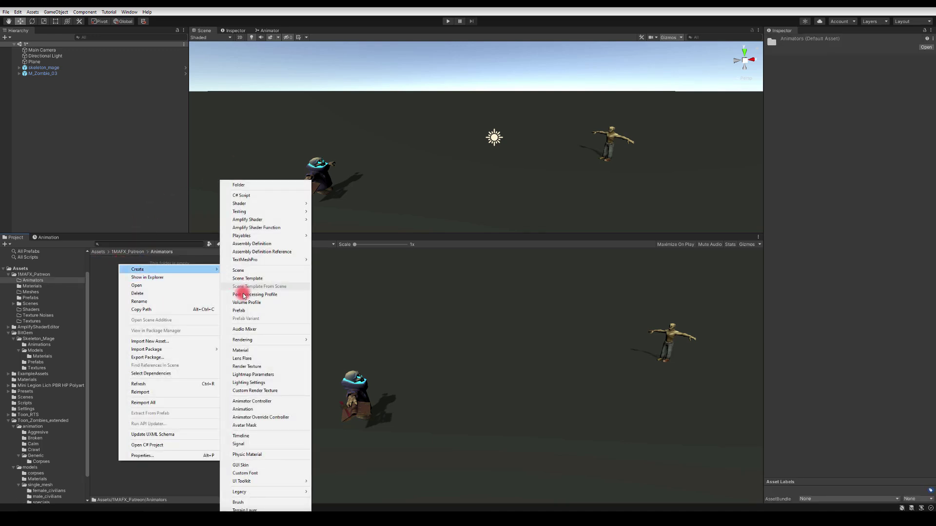
left_click(246, 401)
type("P")
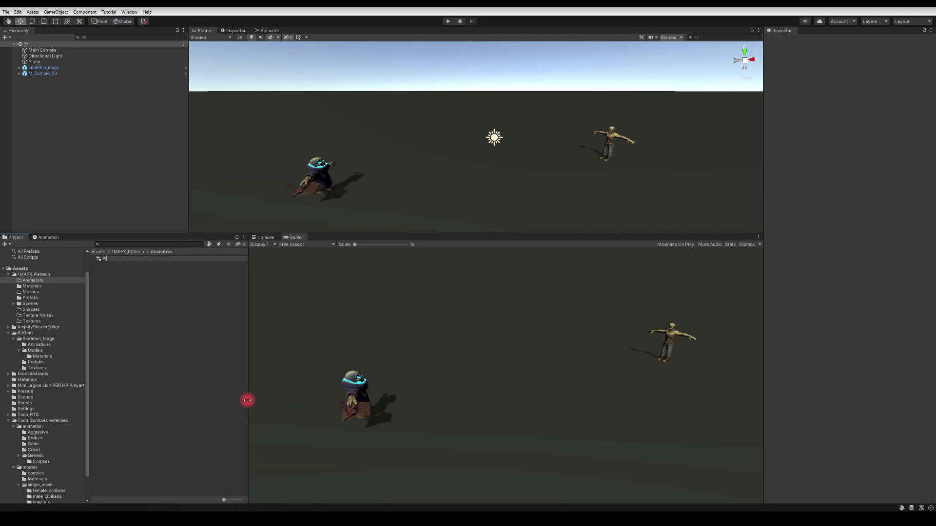
type("layer_1")
key("Return")
left_click(112, 261)
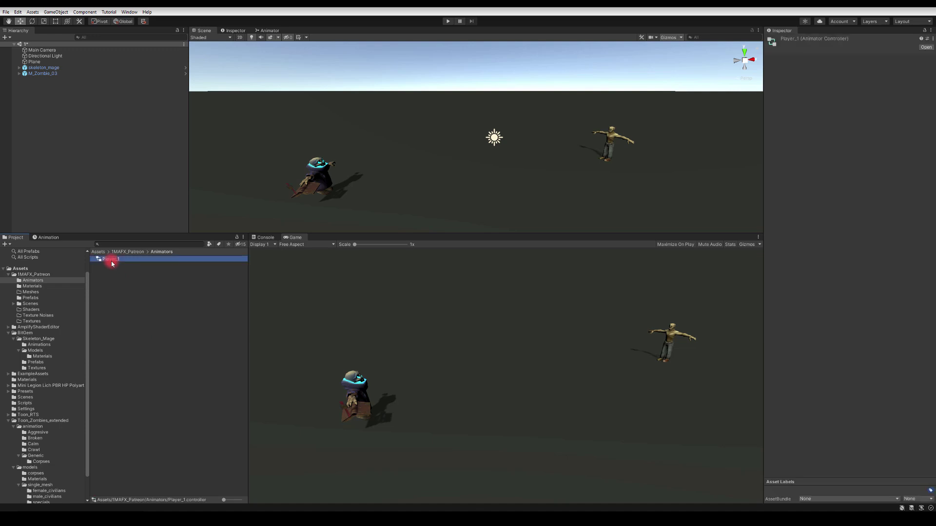
key("ctrl+d")
left_click(117, 260)
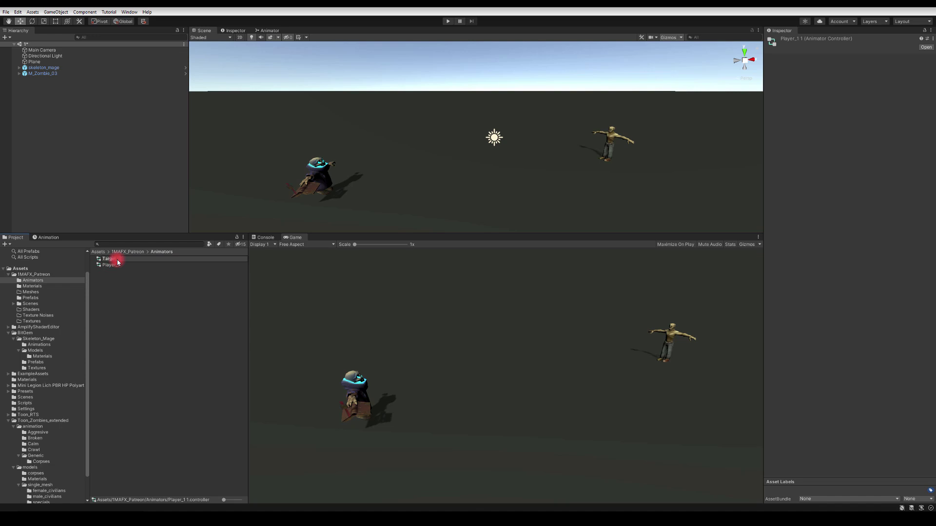
type("Target_1")
key("Return")
Delete skeleton_mage and M_Zombie_03 from the scene.
left_click(28, 104)
left_click(42, 67)
left_click(41, 73, "shift")
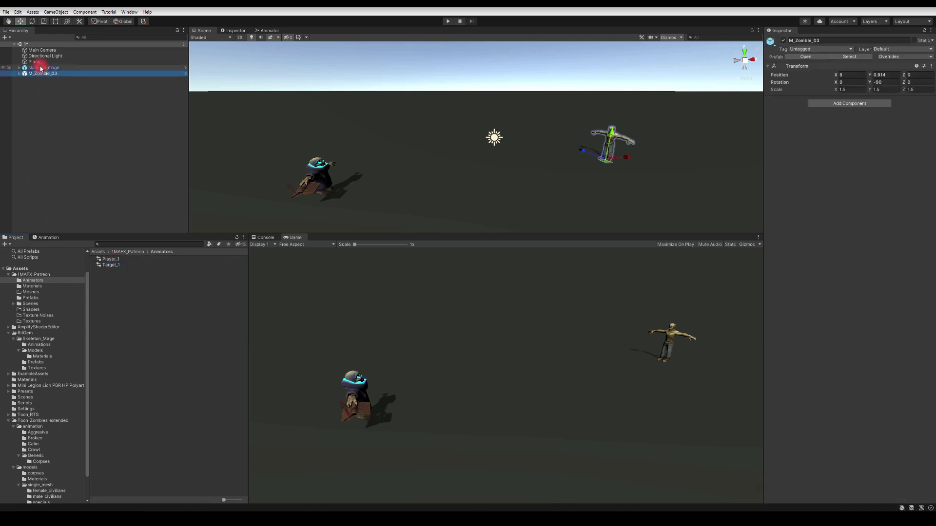
key("Delete")
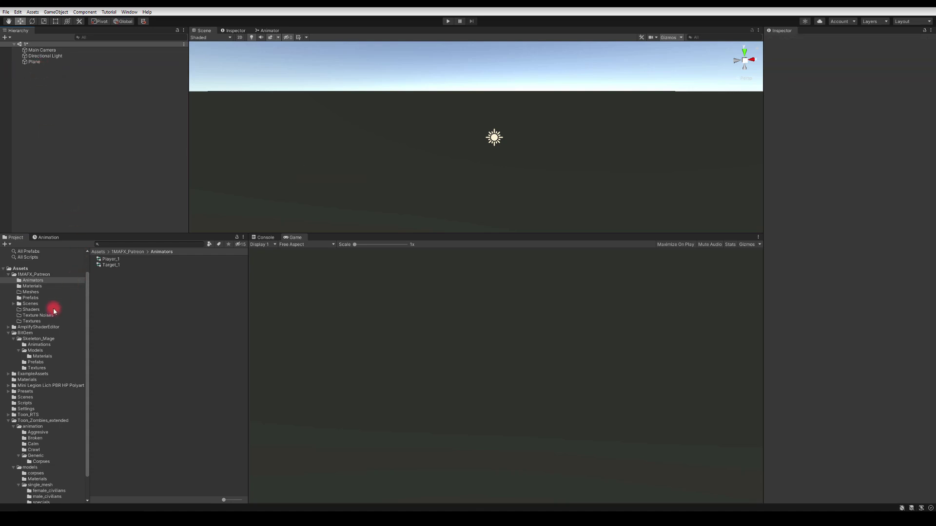
Place the Player_1 and Target_1 prefabs into the scene.
left_click(25, 304)
left_click(28, 298)
left_click_drag(112, 262, 66, 156)
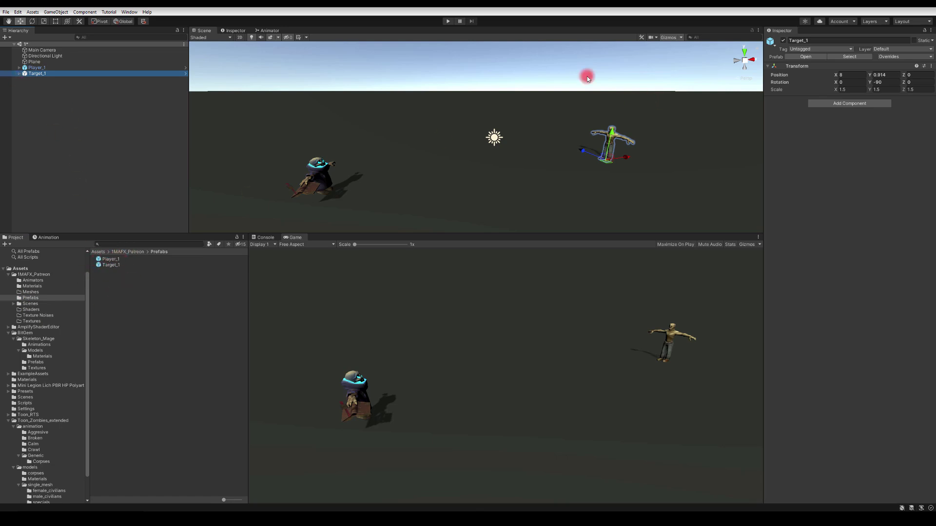
left_click(125, 202)
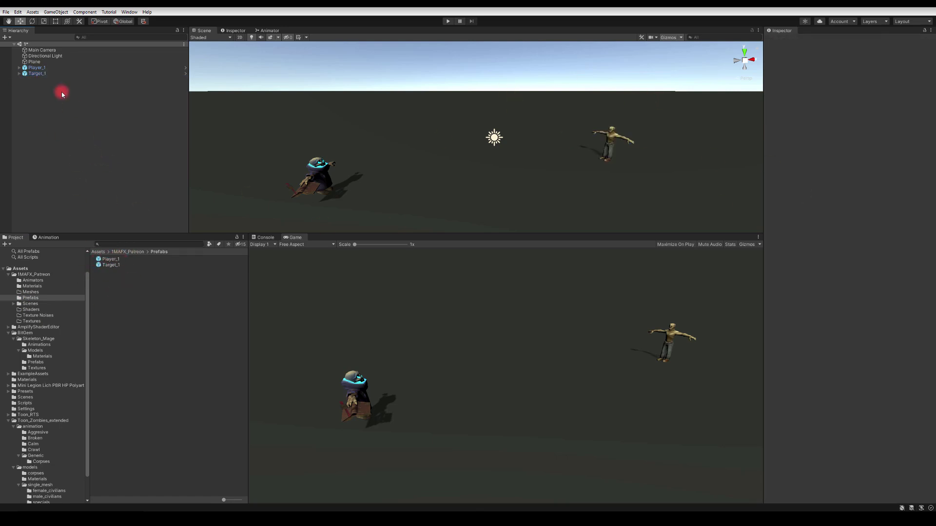
Give the Player_1 instance an Animator using the Player_1 controller.
left_click(36, 67)
left_click(30, 280)
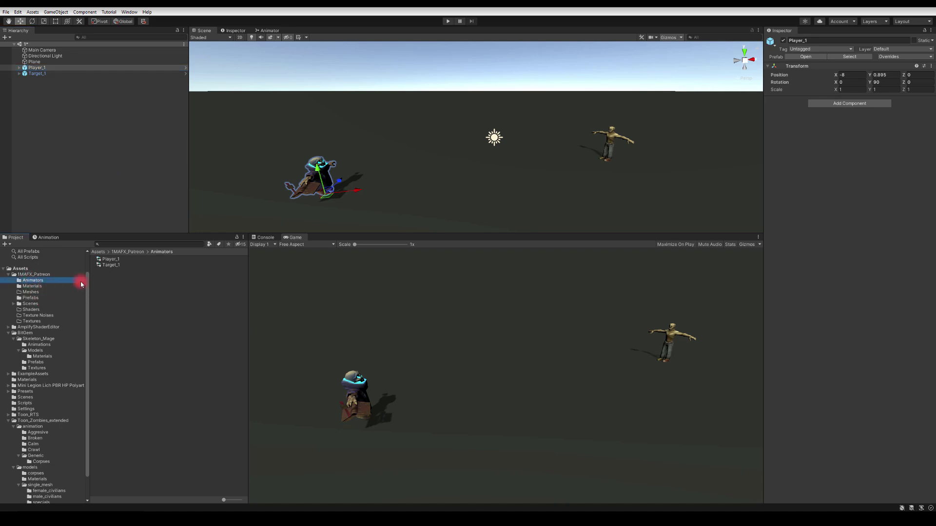
left_click(108, 260)
left_click_drag(108, 262, 821, 159)
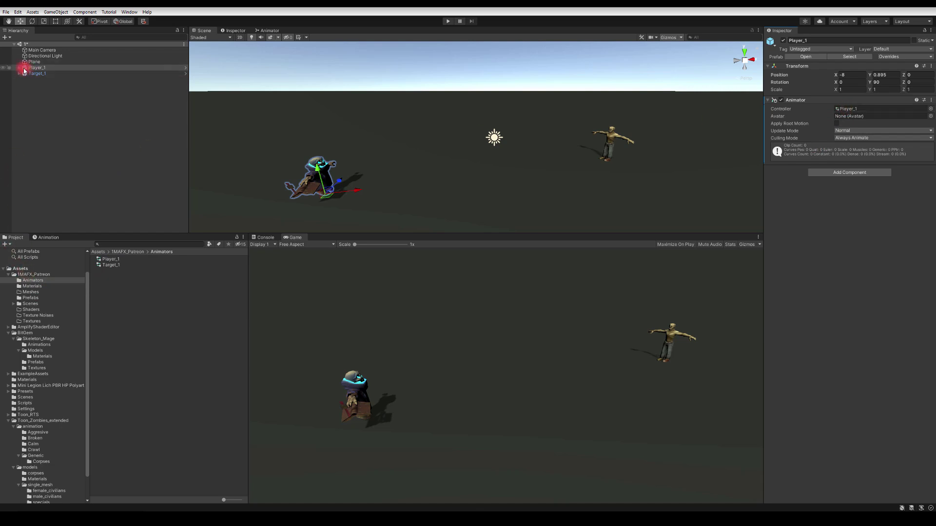
Open the Player_1 controller's Base Layer graph in the Animator window.
double_click(849, 109)
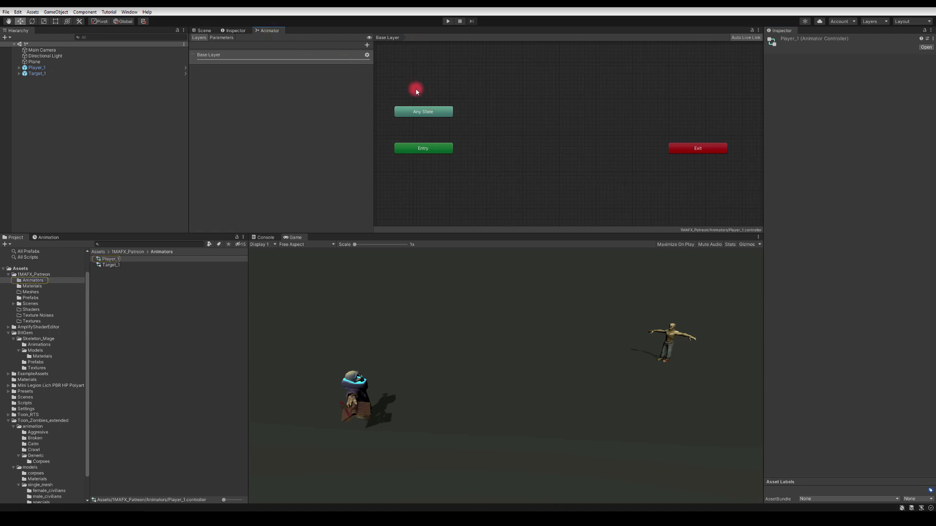
left_click(129, 12)
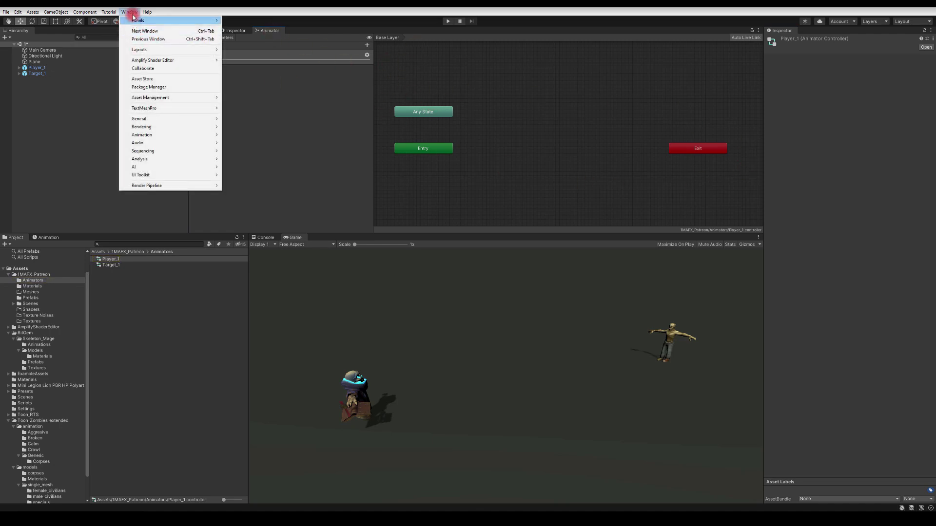
mouse_move(144, 136)
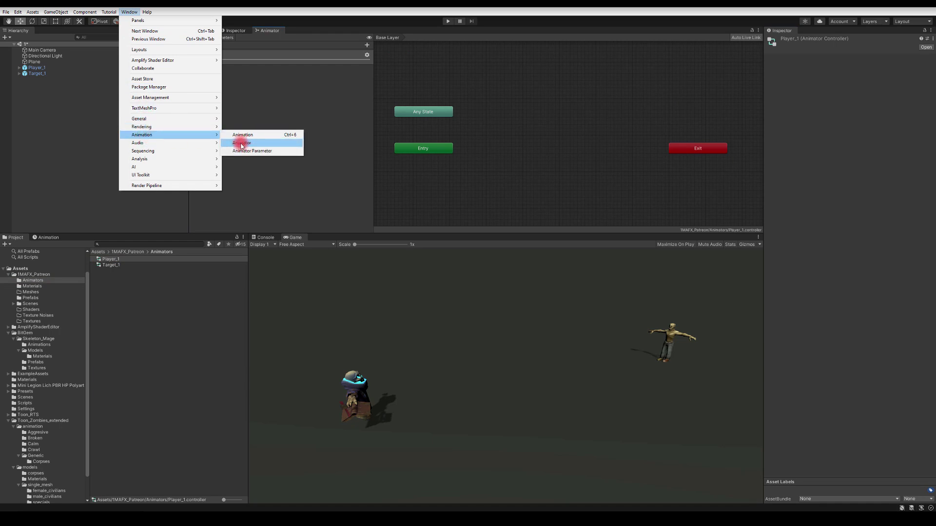
left_click(522, 108)
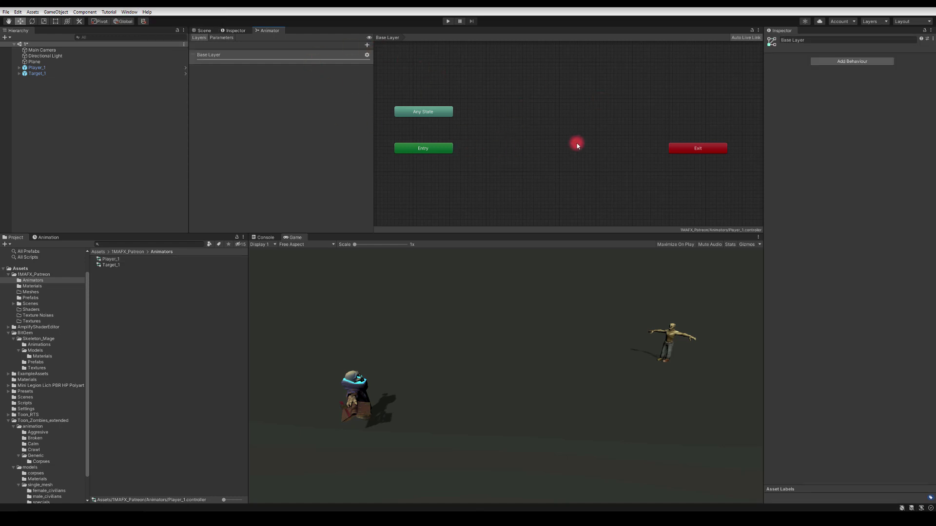
Add an empty state named Idle and align it level with Entry.
right_click(497, 149)
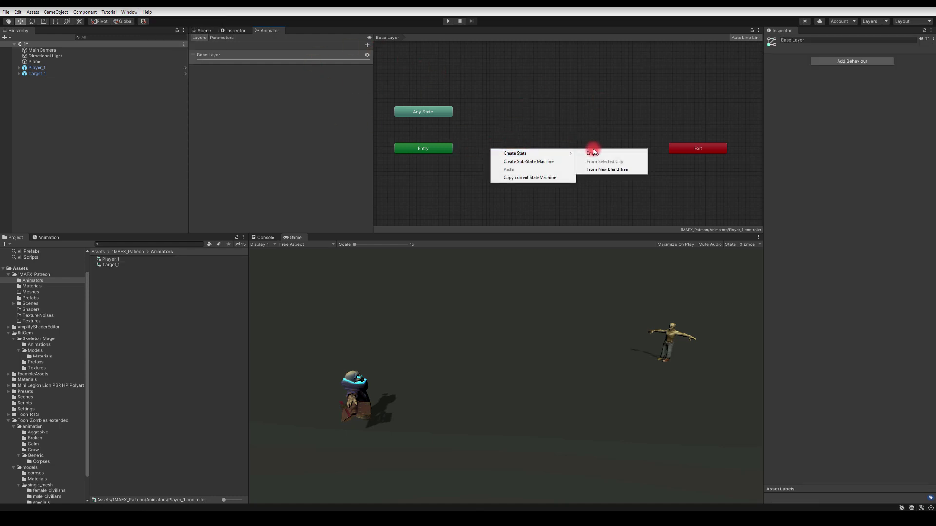
left_click(592, 148)
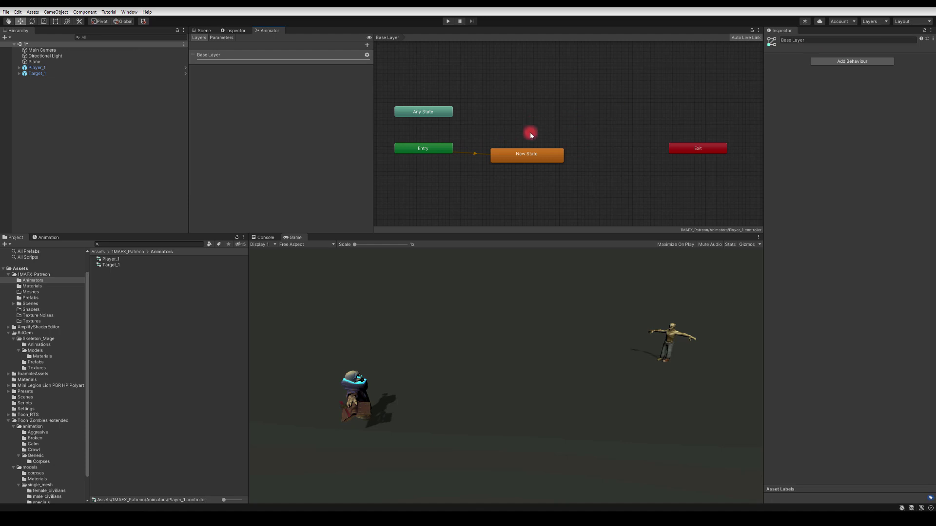
left_click(534, 154)
left_click(796, 40)
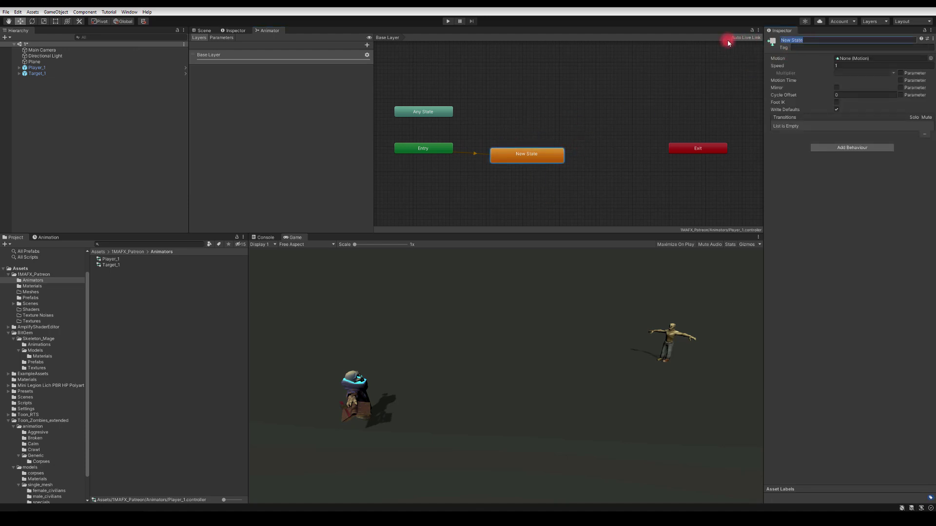
type("Idle")
key("Return")
left_click_drag(536, 160, 539, 153)
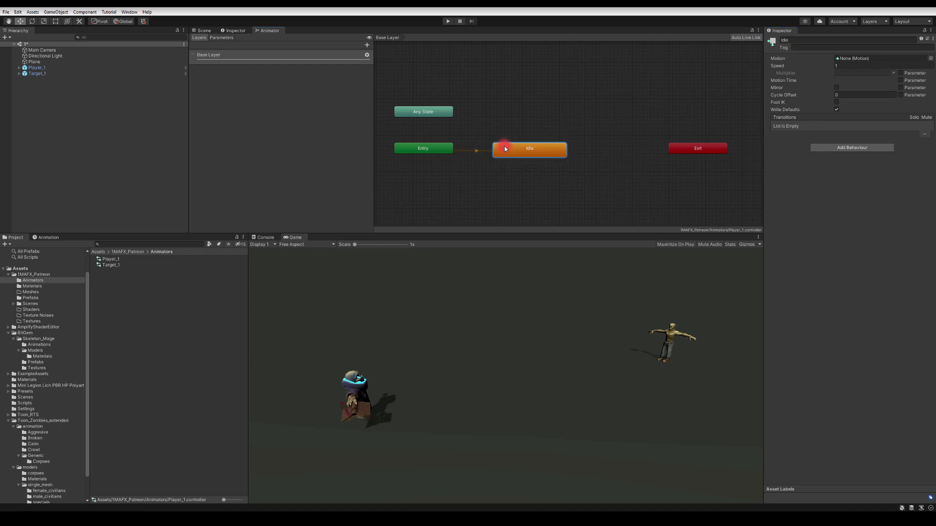
Set Idle's motion to the skeleton_mage_allinone idle clip from Skeleton_Mage/Models and enter Play mode.
left_click(28, 457)
left_click(31, 432)
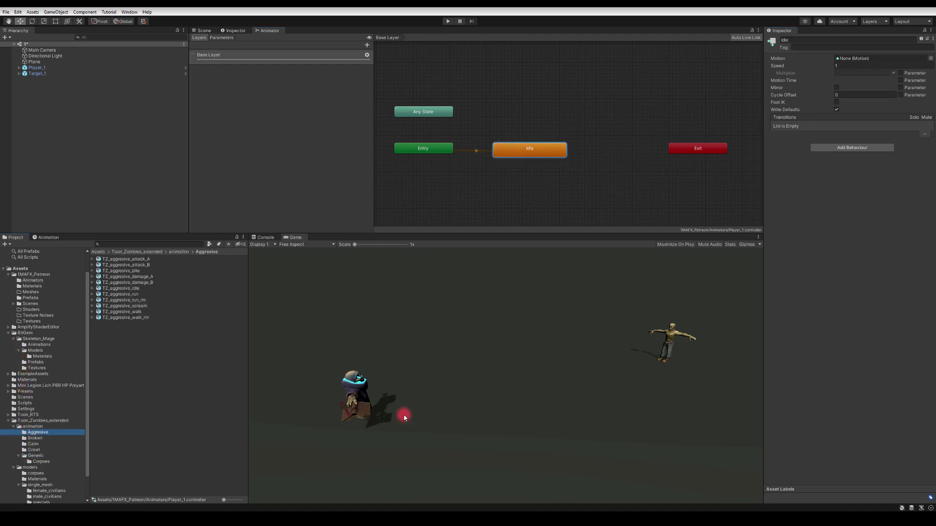
scroll(29, 453, "down", 2)
left_click(32, 447)
left_click(29, 459)
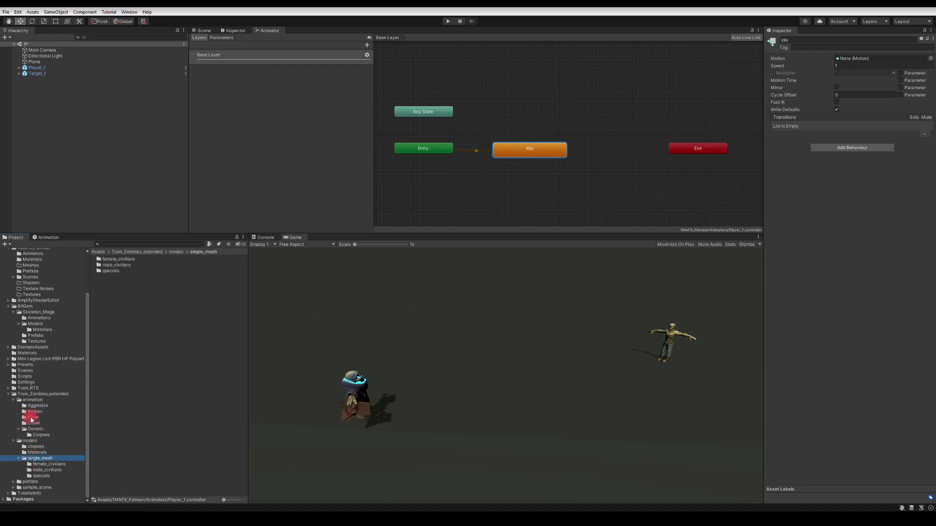
left_click(31, 417)
left_click(31, 334)
left_click(34, 330)
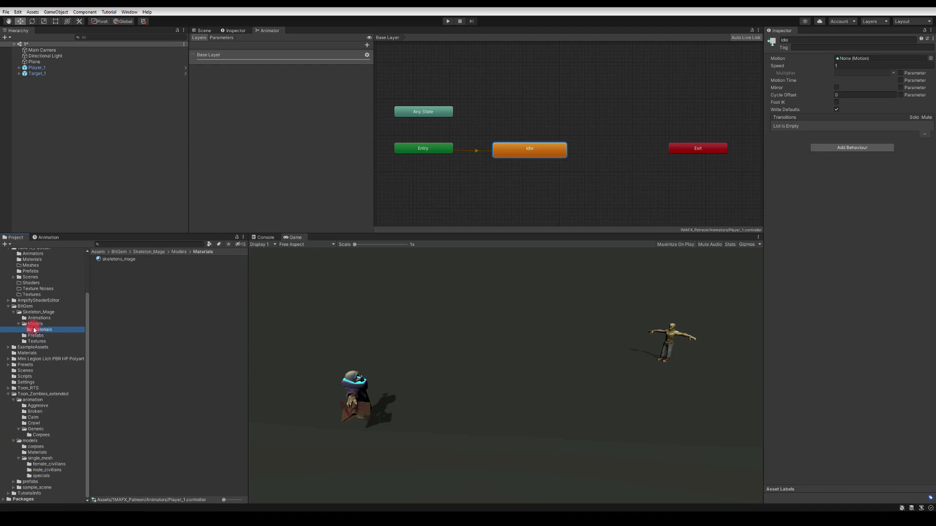
left_click(32, 323)
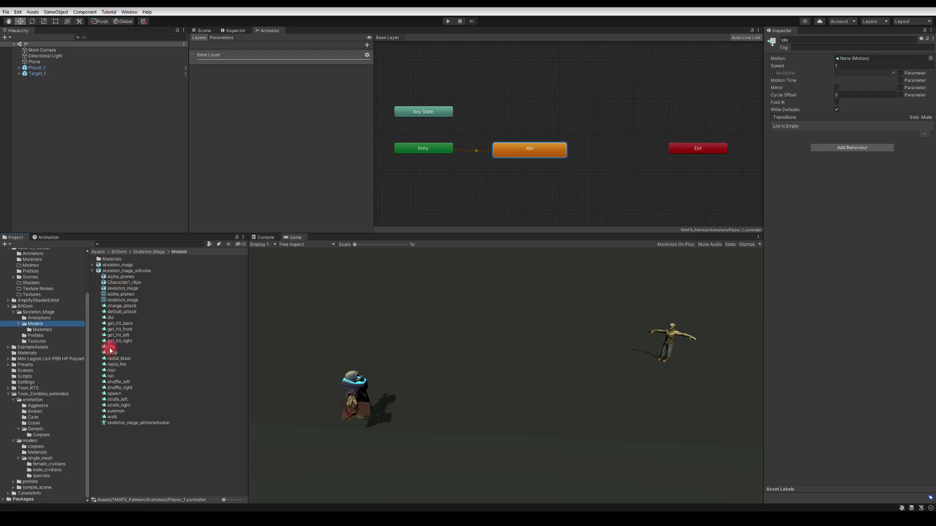
left_click_drag(110, 350, 856, 58)
left_click(449, 22)
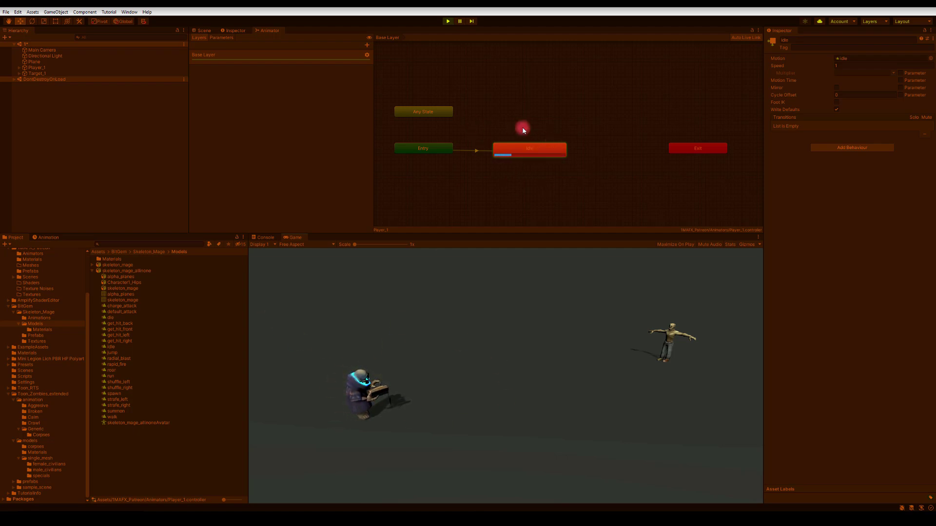
Stop Play mode and select Target_1 in the Hierarchy.
left_click(447, 21)
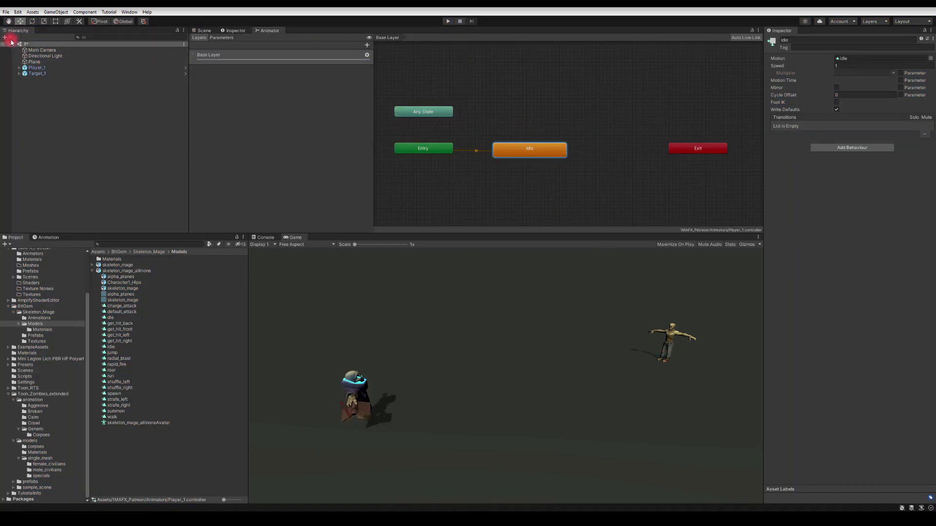
left_click(19, 98)
left_click(33, 73)
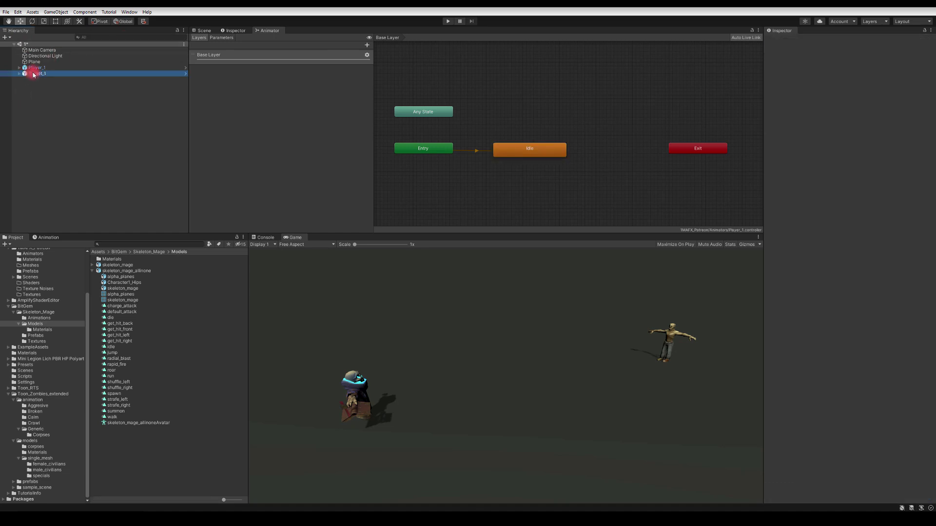
Give Target_1 an Animator using the Target_1 controller from Animators.
left_click(25, 318)
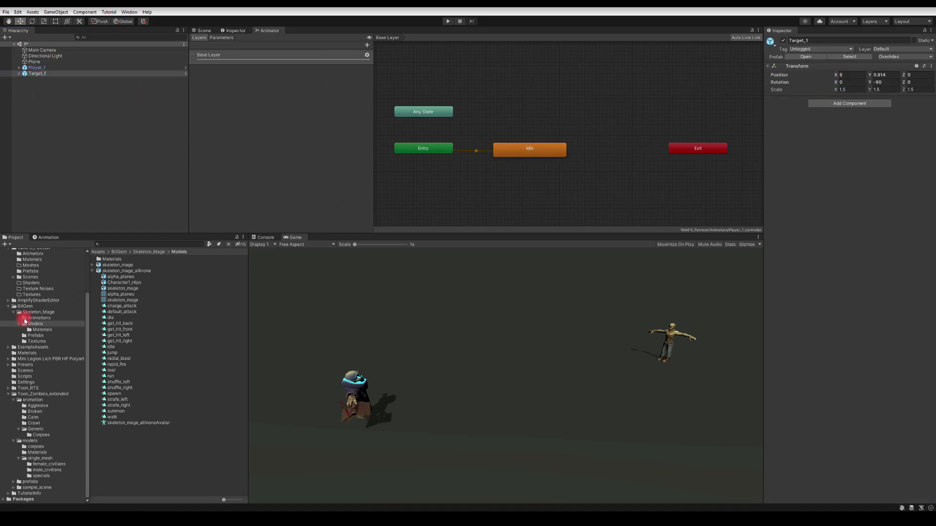
scroll(25, 281, "up", 3)
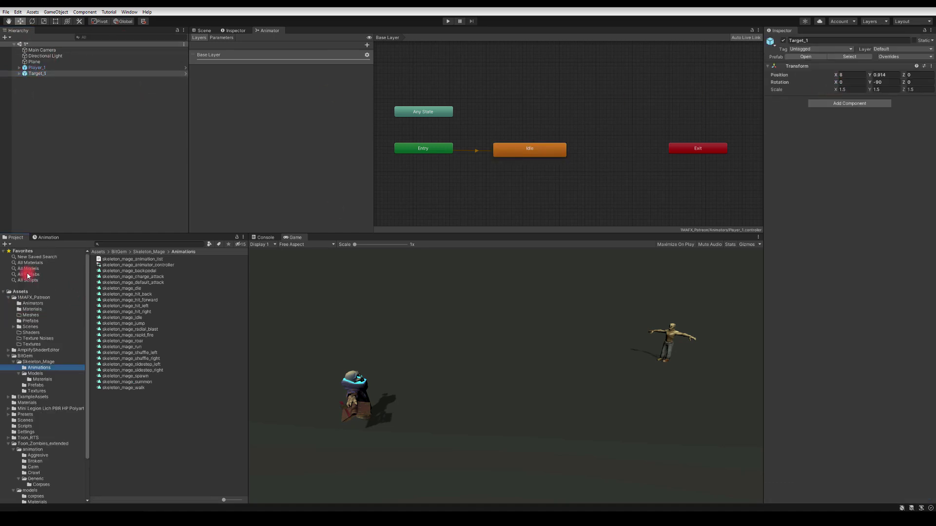
left_click(32, 303)
left_click_drag(104, 270, 838, 162)
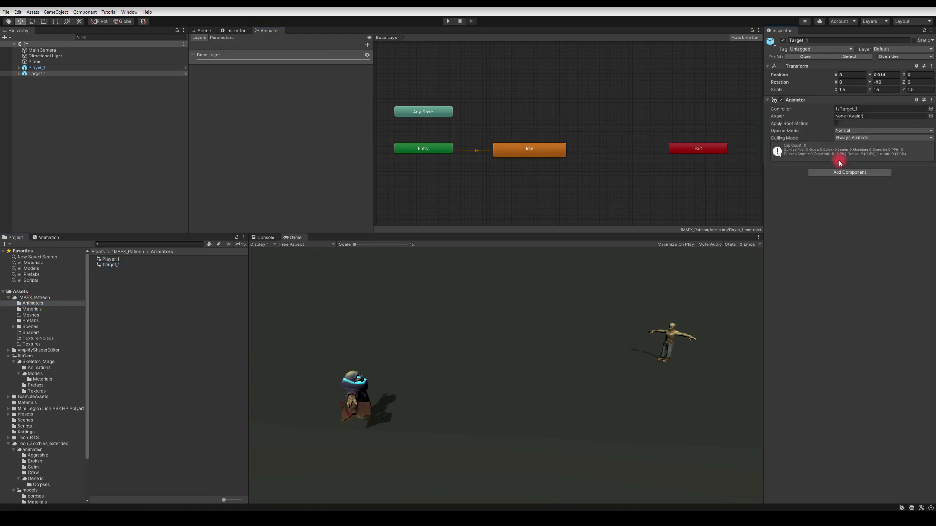
Add an empty Idle state to the Target_1 controller, placed beside Entry.
double_click(844, 108)
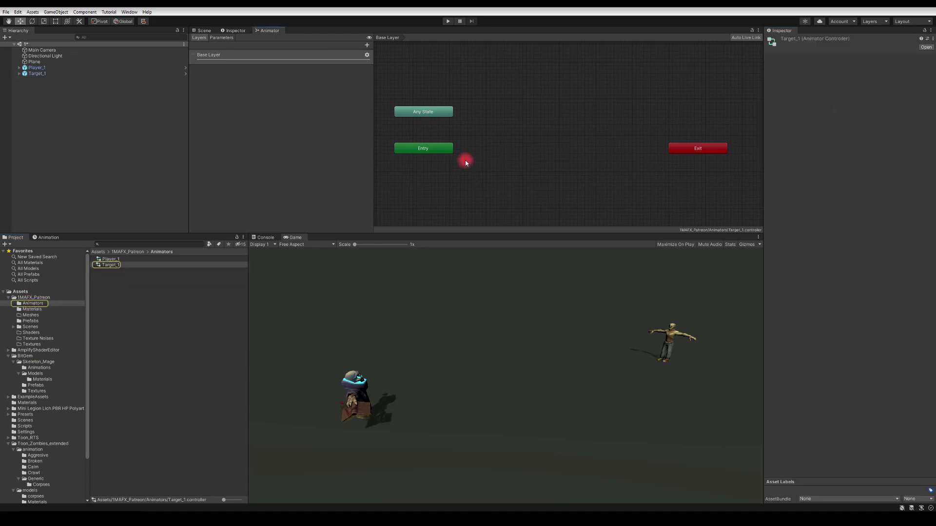
right_click(487, 155)
mouse_move(536, 158)
left_click(580, 157)
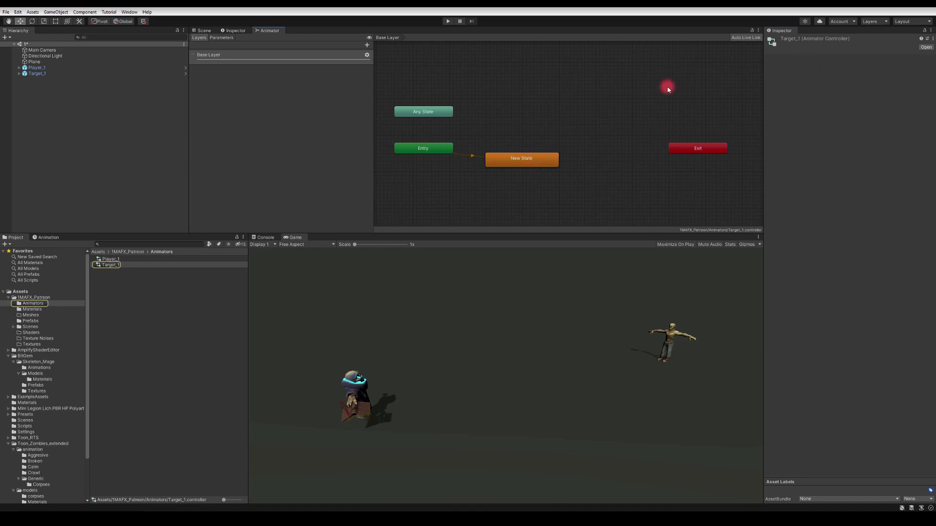
left_click(824, 40)
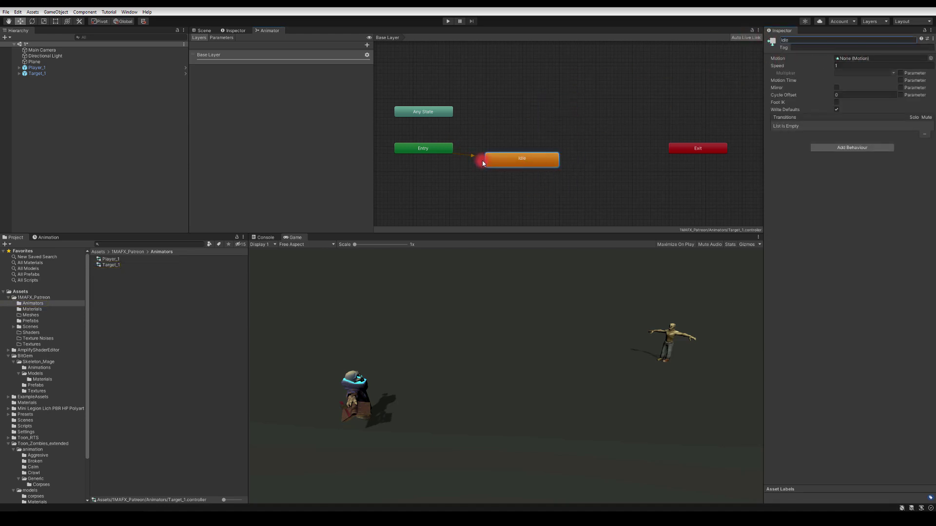
left_click_drag(501, 159, 499, 152)
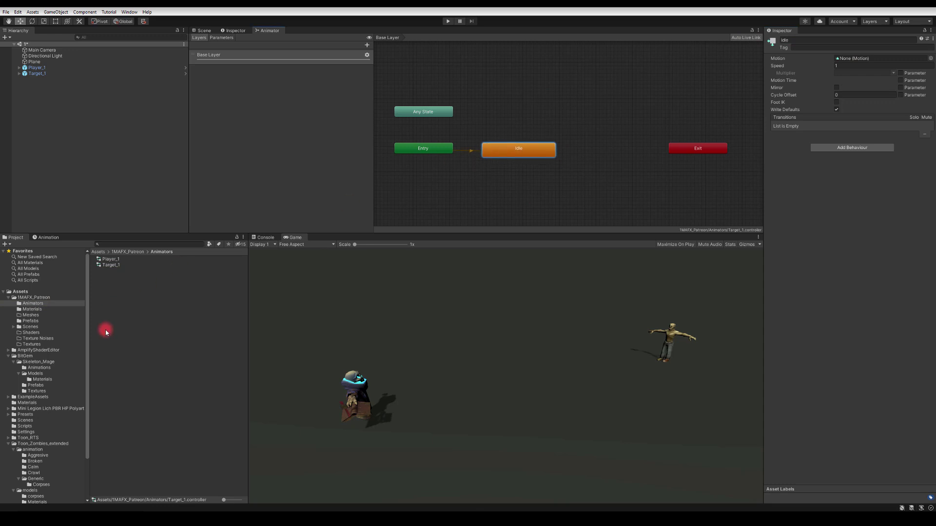
Browse the Toon_Zombies_extended model and animation folders for a suitable idle clip.
scroll(48, 382, "down", 3)
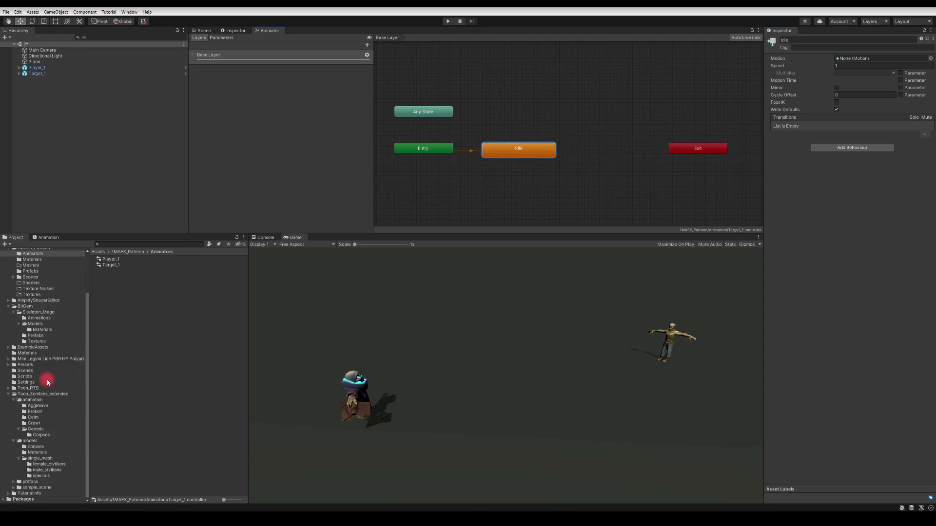
left_click(33, 417)
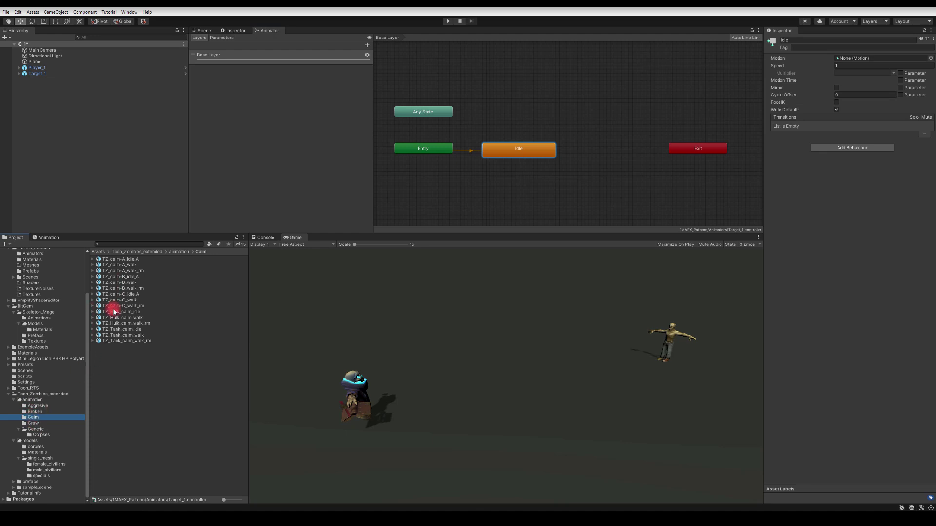
left_click(29, 460)
left_click(36, 471)
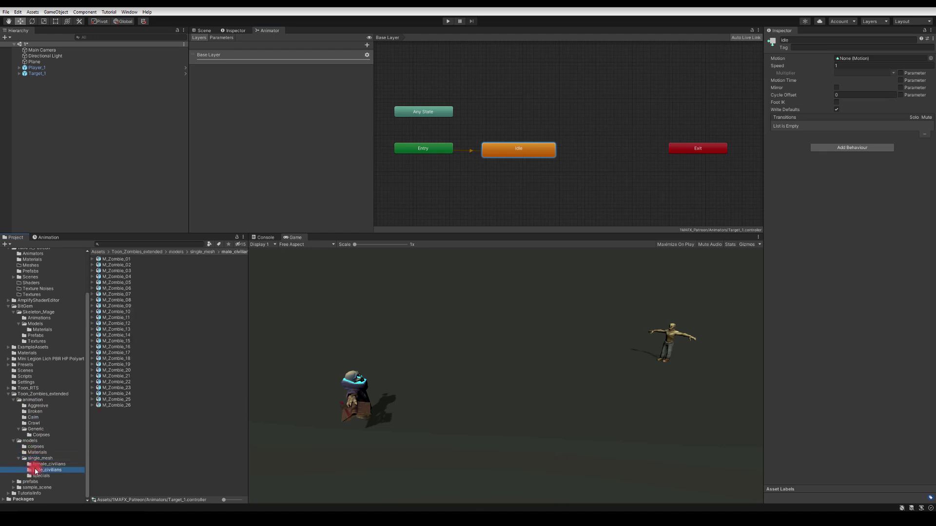
left_click(92, 306)
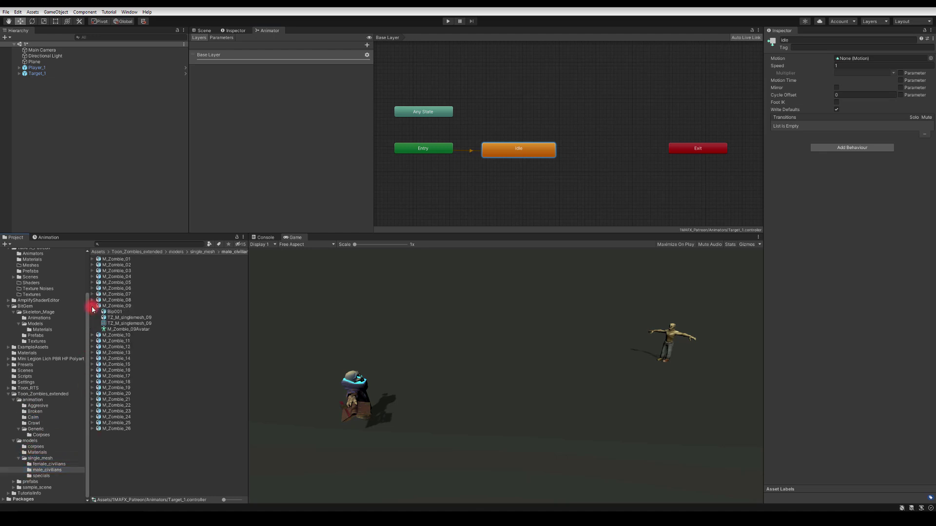
left_click(92, 306)
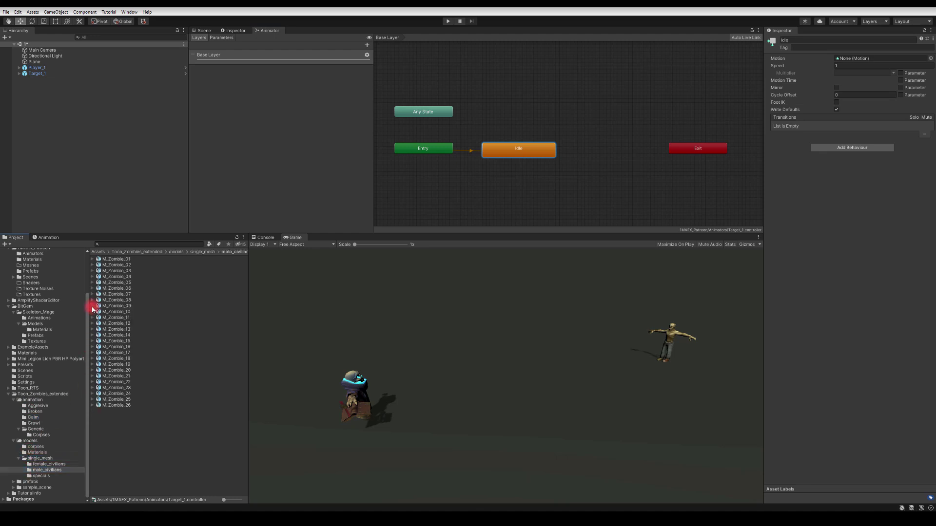
left_click(32, 447)
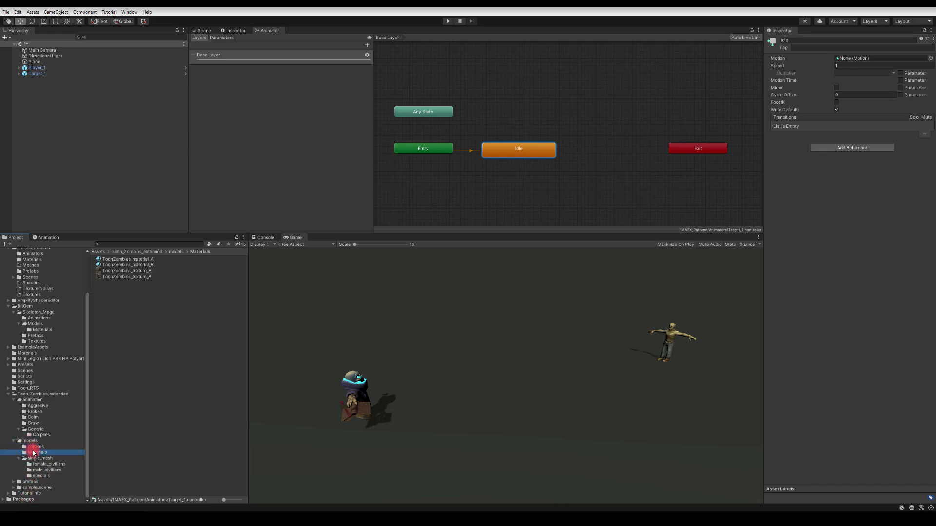
left_click(30, 441)
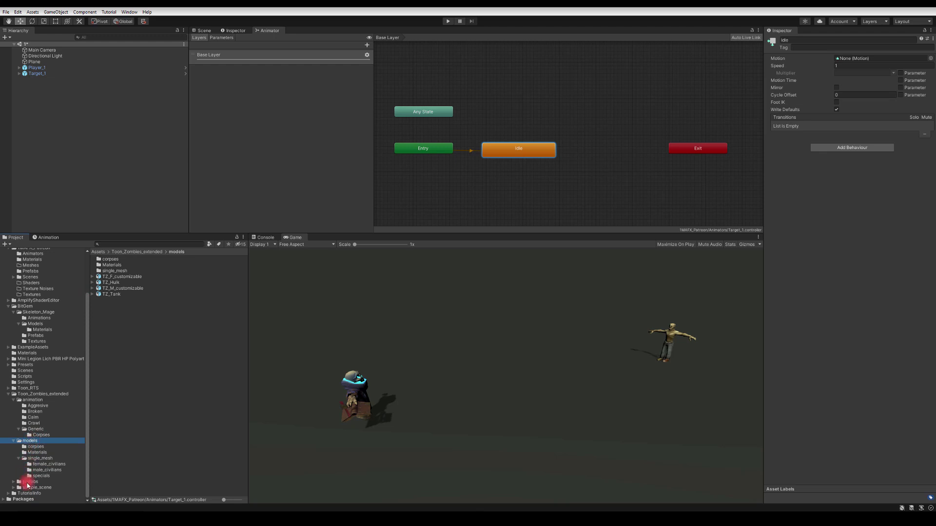
left_click(30, 459)
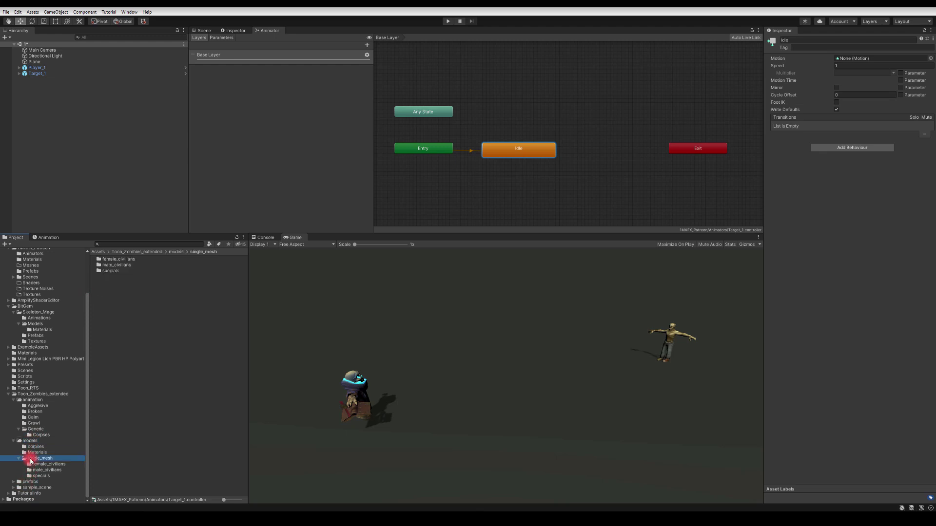
left_click(32, 447)
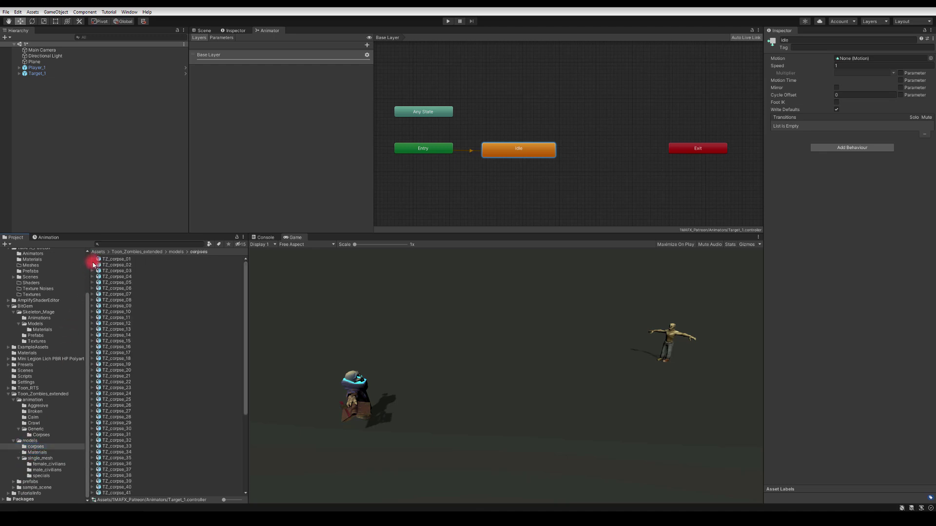
left_click(22, 441)
Assign the TZ_calm-B_idle_A clip from the Calm folder as Idle's motion.
left_click(30, 412)
left_click(31, 418)
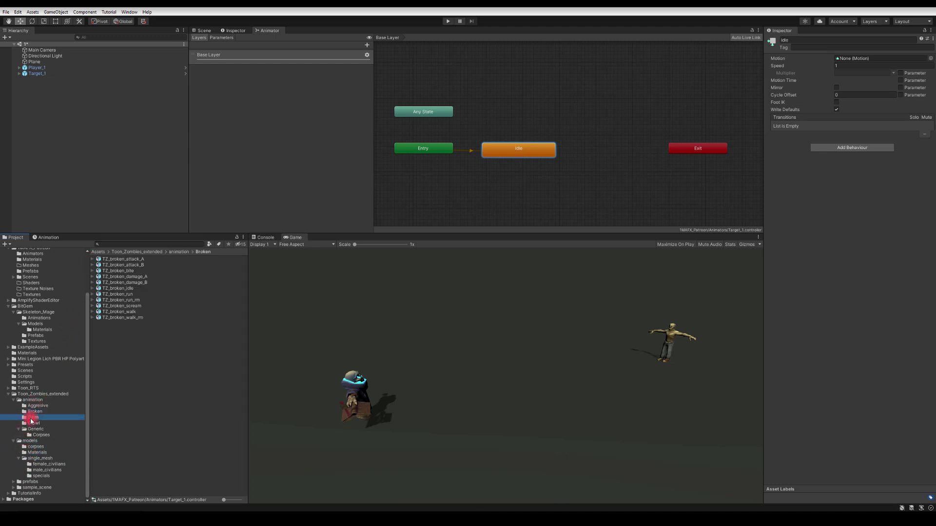
left_click(31, 429)
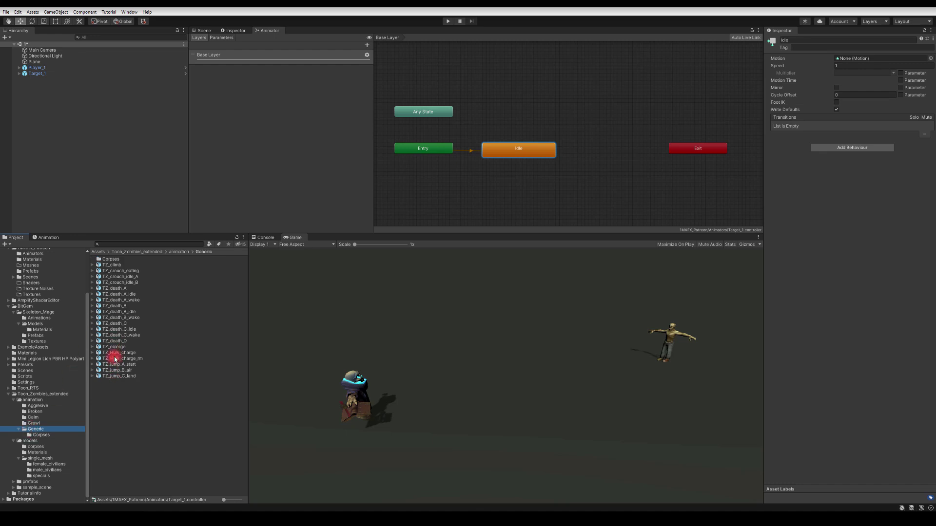
left_click(33, 418)
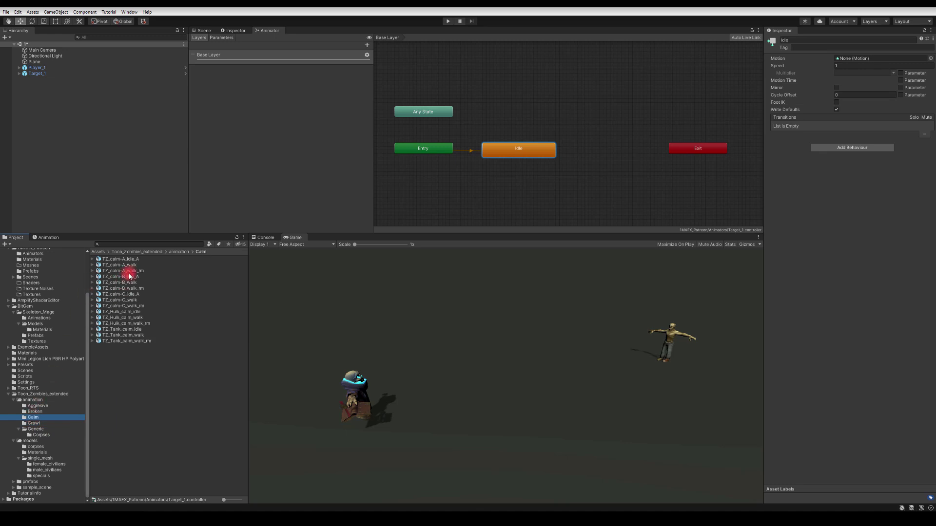
left_click(92, 278)
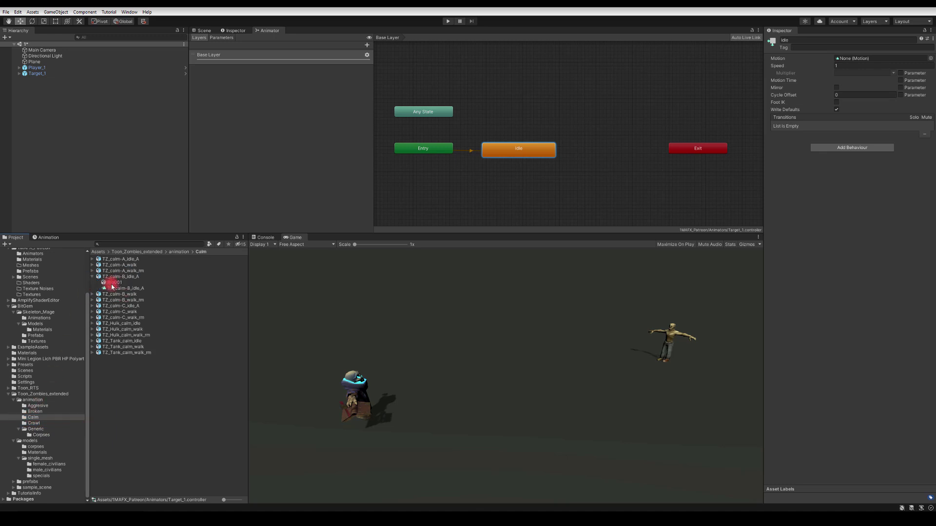
left_click_drag(112, 286, 858, 58)
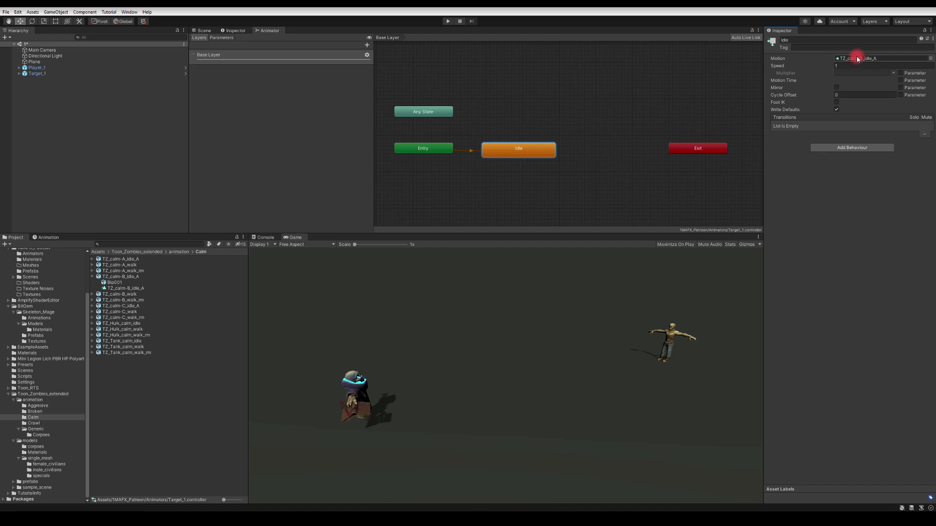
Run and stop Play mode, then preview TZ_calm-B_idle_A's rig and animation settings.
left_click(448, 22)
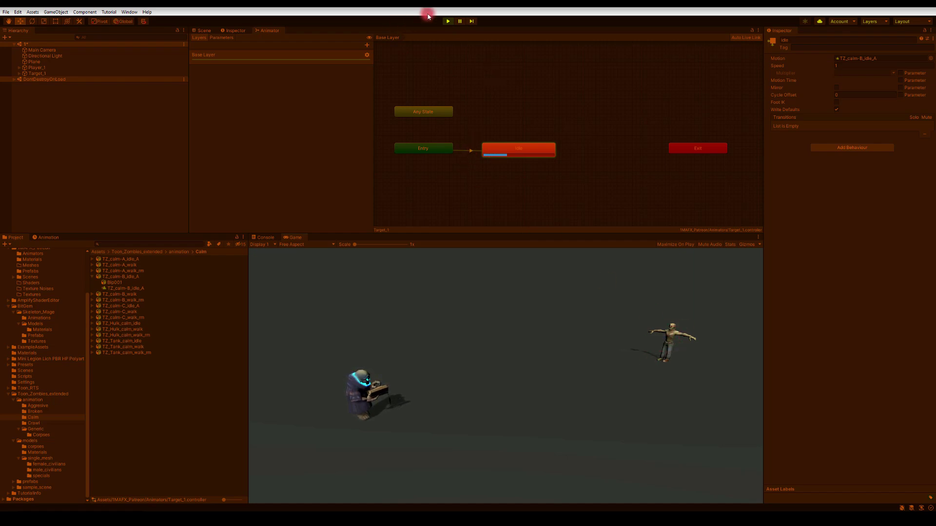
left_click(447, 22)
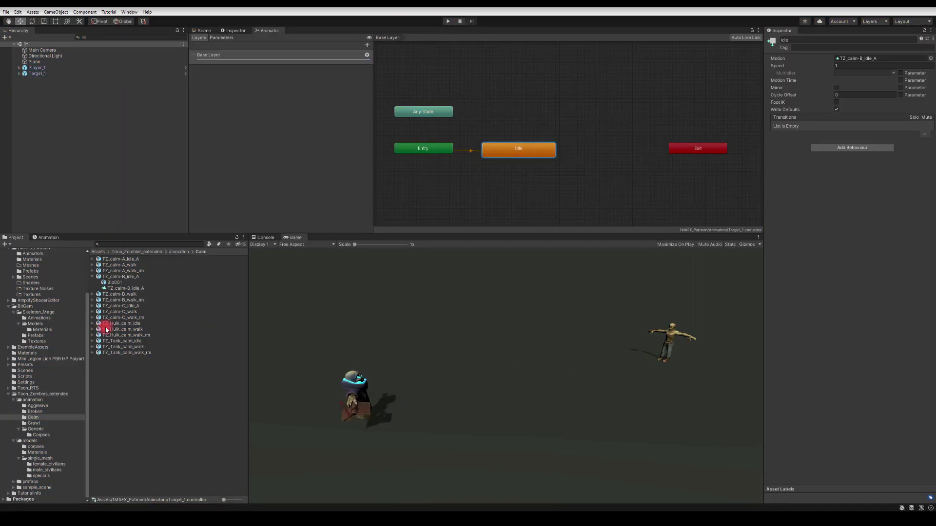
left_click(117, 294)
left_click(117, 277)
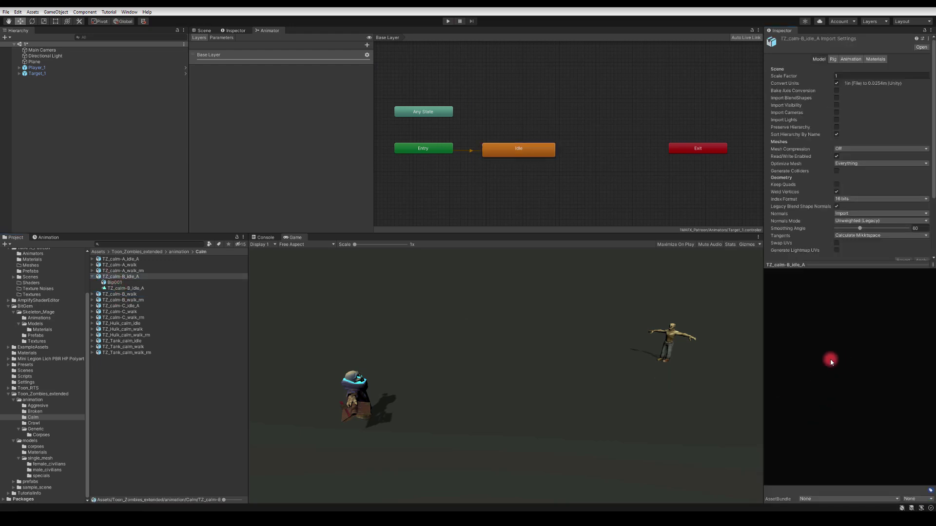
left_click(833, 59)
left_click(849, 59)
middle_click_drag(878, 346, 860, 330)
mouse_move(861, 330)
left_mouse_down()
mouse_move(800, 359)
mouse_move(838, 310)
mouse_move(849, 326)
left_mouse_up()
Preview the TZ_calm-A_idle_A and aggressive idle clips, then select the Idle state.
left_click(120, 259)
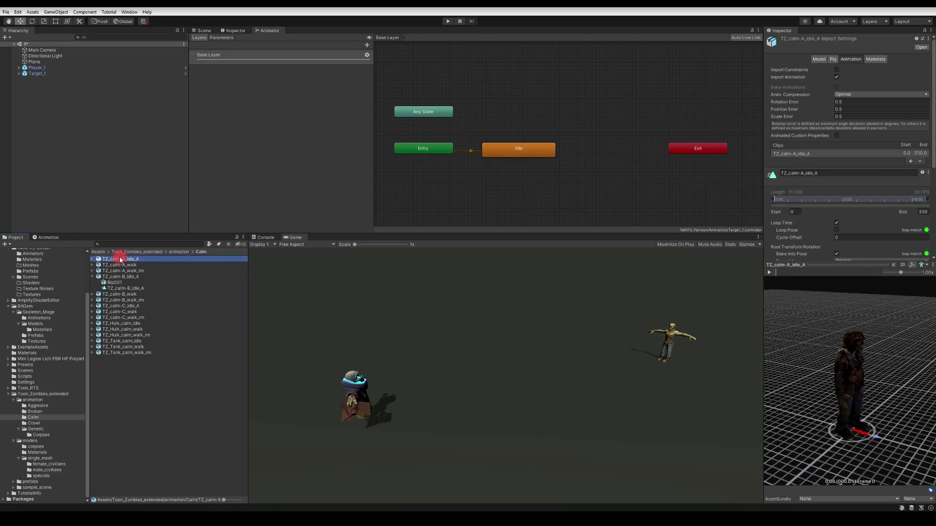
left_click(31, 400)
left_click(32, 406)
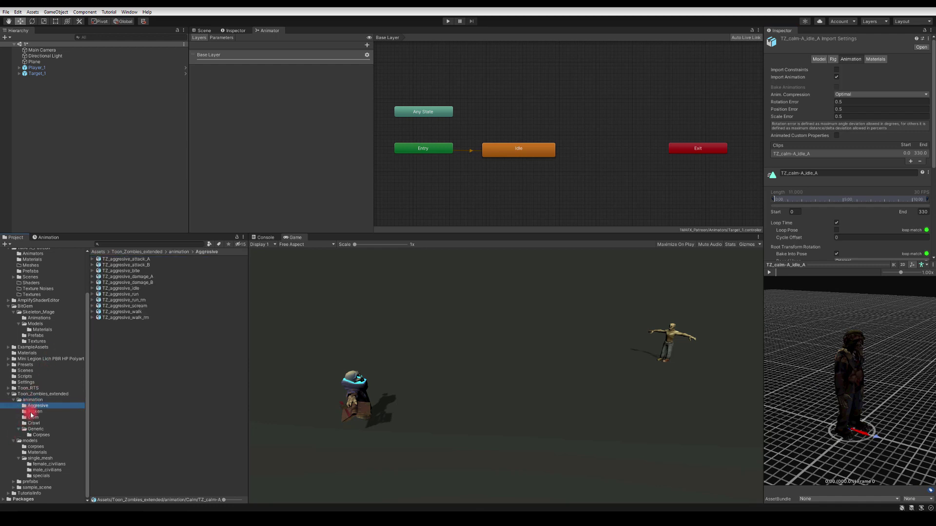
left_click(121, 289)
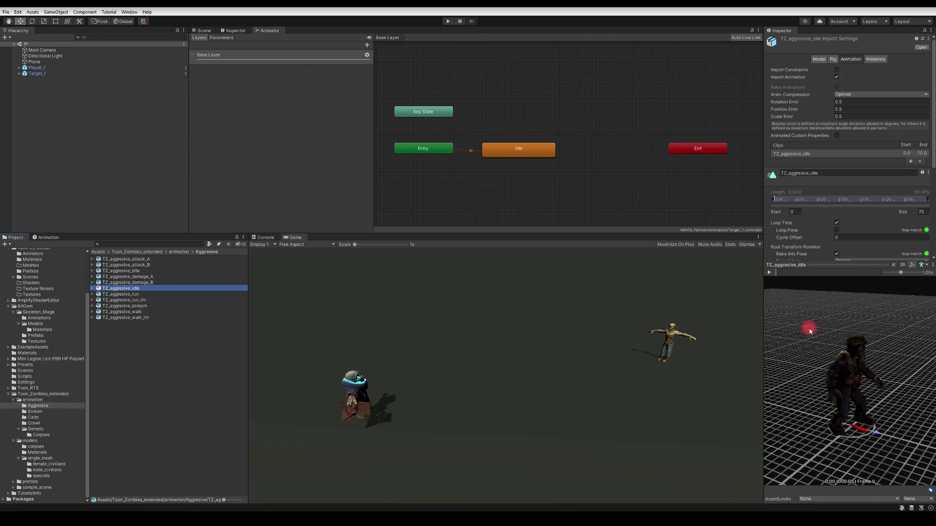
left_click_drag(809, 330, 809, 351)
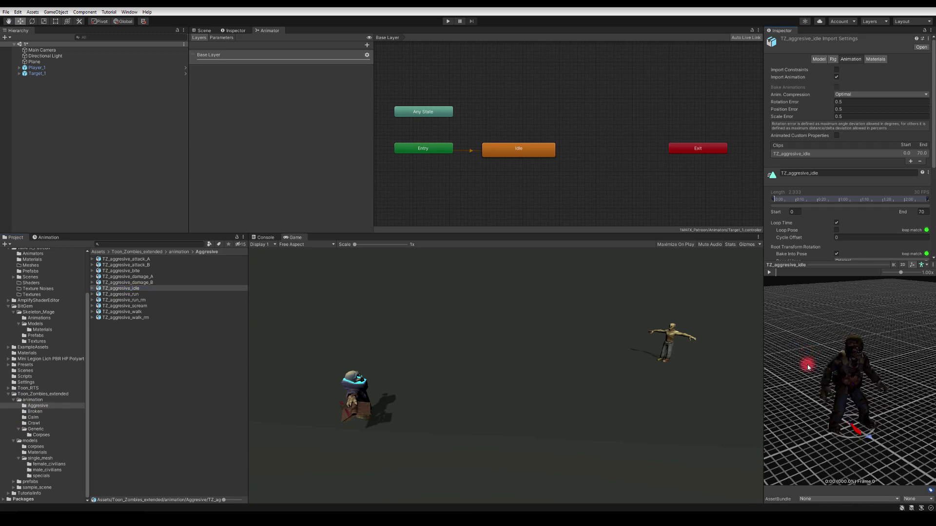
left_click(533, 149)
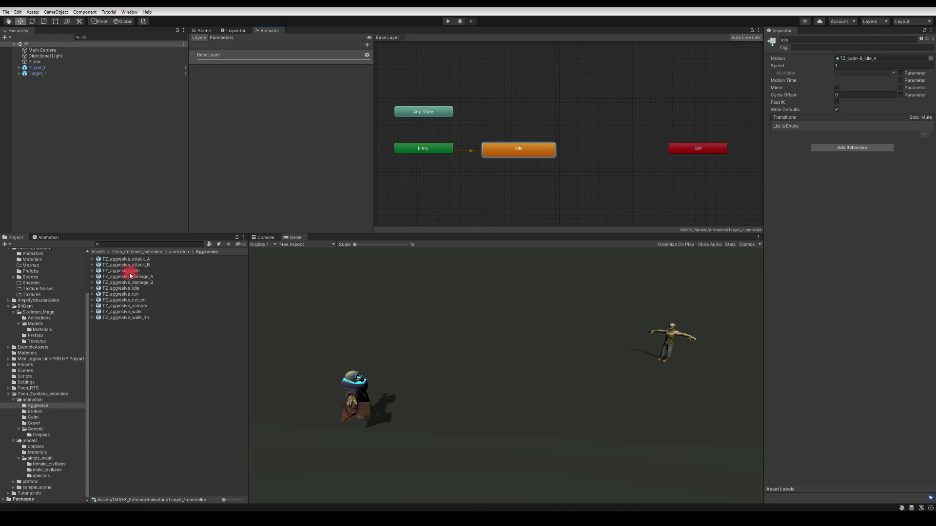
Undo the rejected aggressive idle clip drop, enter Play mode and select the Idle state.
left_click_drag(130, 290, 919, 94)
key("ctrl+z")
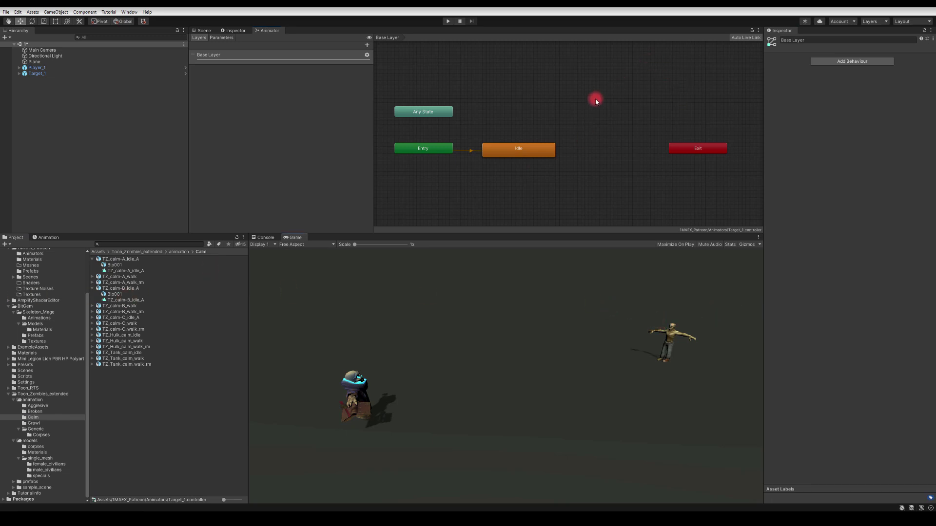
left_click(448, 21)
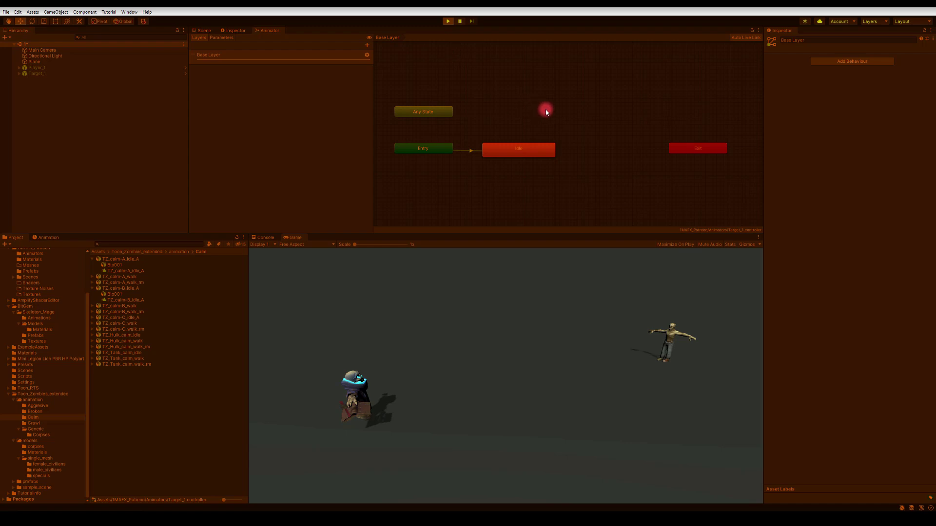
left_click(520, 153)
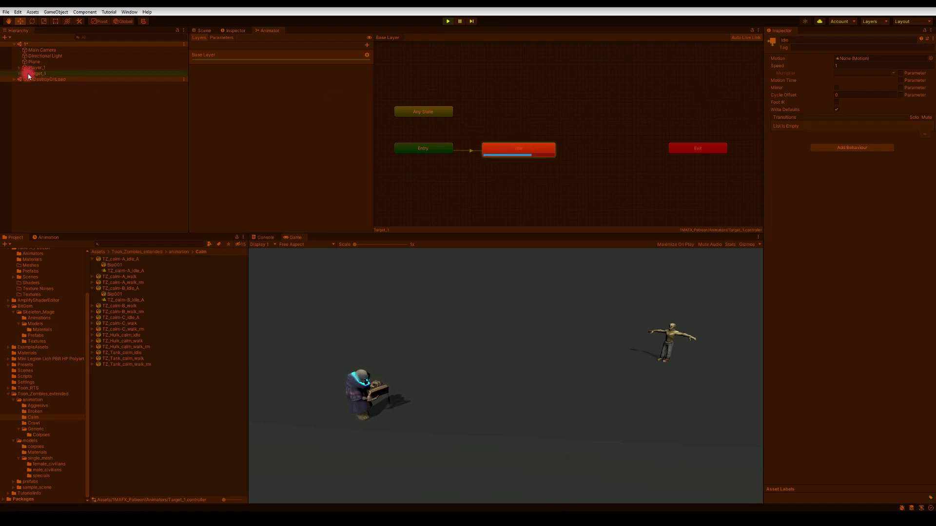
Compare idle clips and assign TZ_calm-A_idle_A as the Idle state's motion, then reselect Target_1.
left_click(28, 74)
left_click(505, 148)
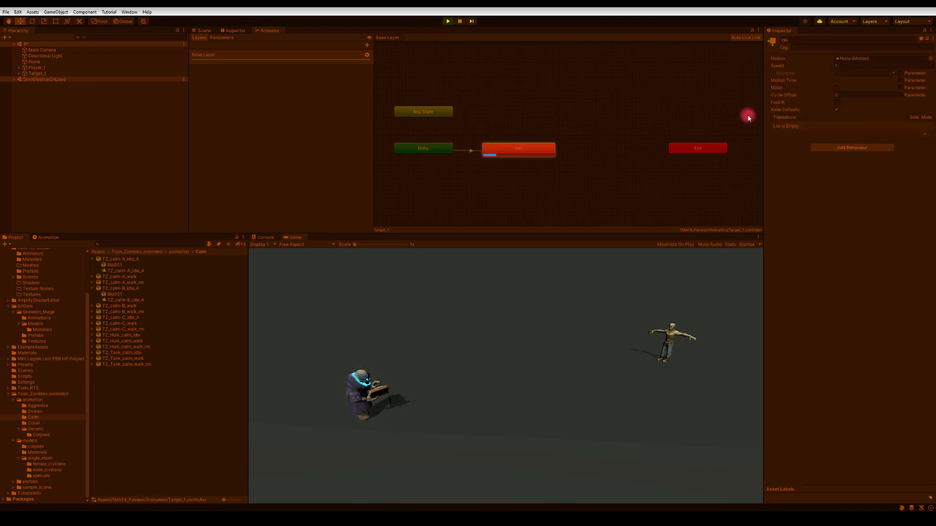
left_click(926, 60)
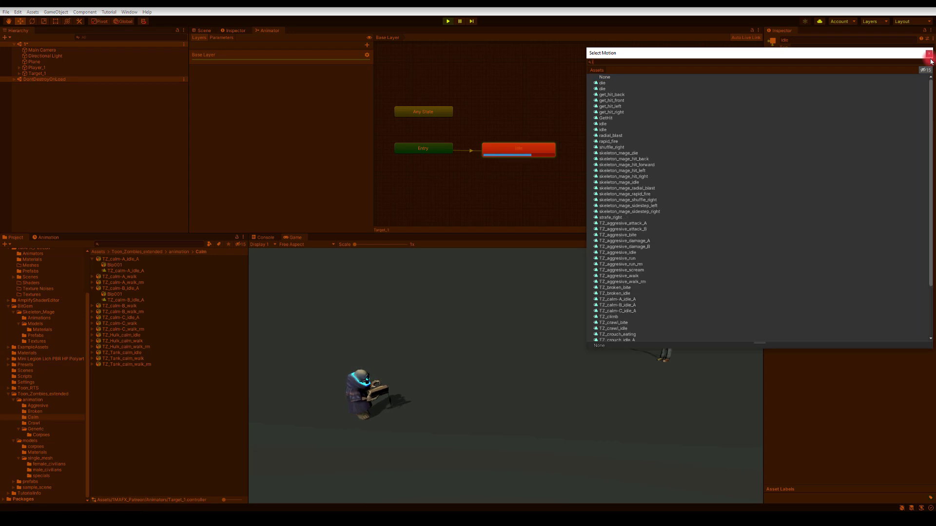
left_click_drag(717, 56, 267, 68)
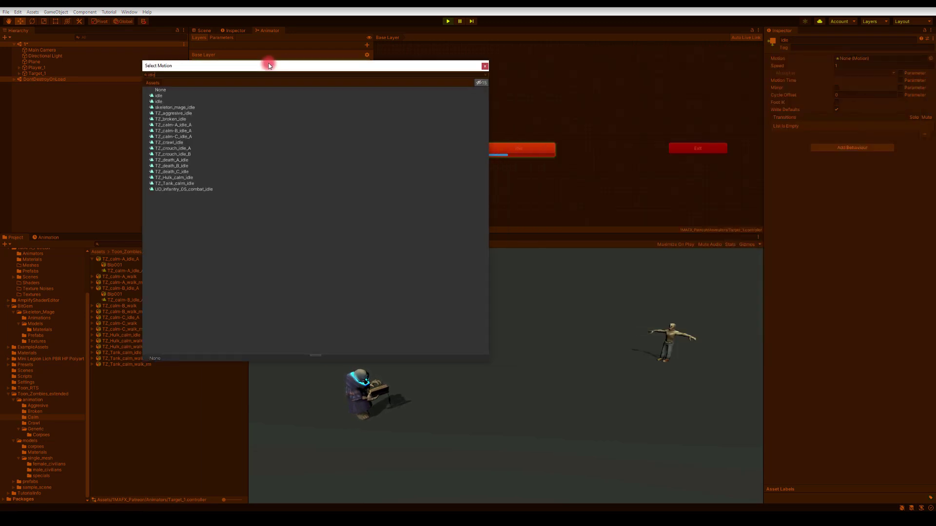
left_click_drag(181, 123, 171, 144)
key("Down")
key("Down")
key("Down")
key("Down")
key("Down")
key("Down")
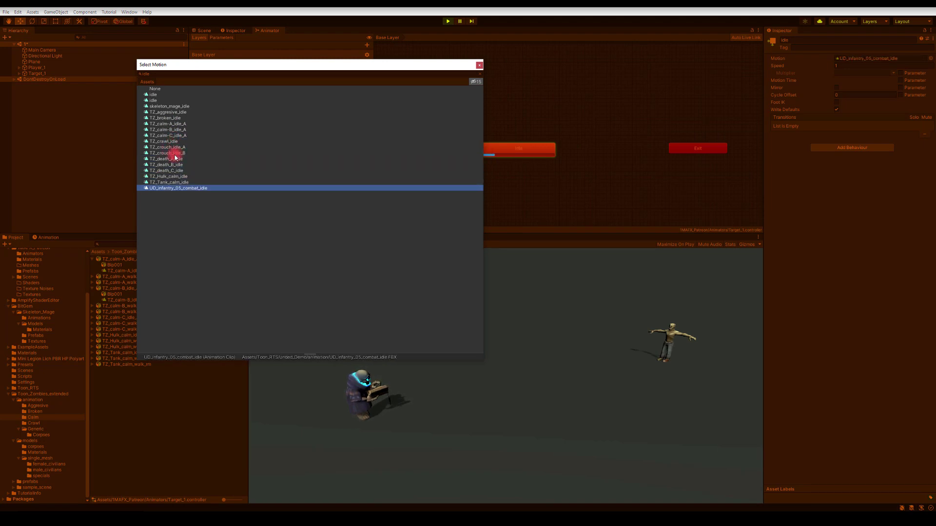
key("Up")
left_click(170, 124)
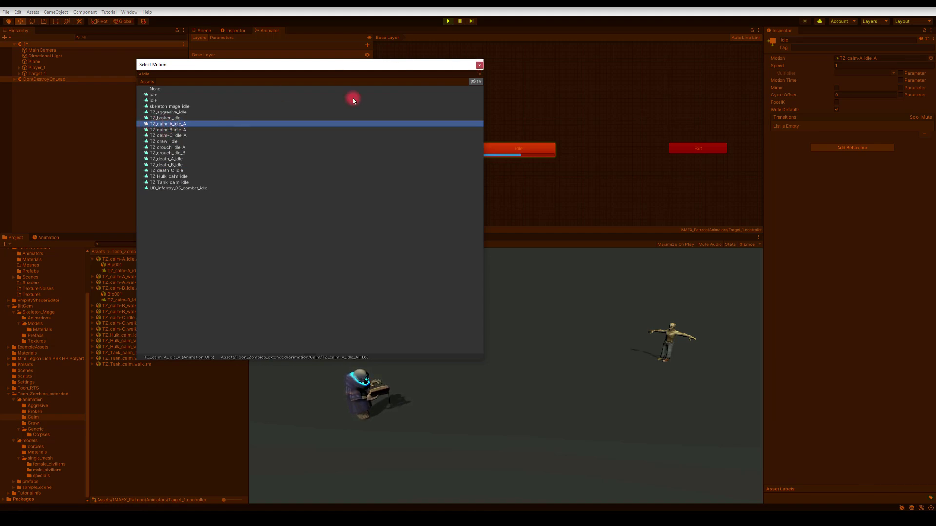
left_click(480, 66)
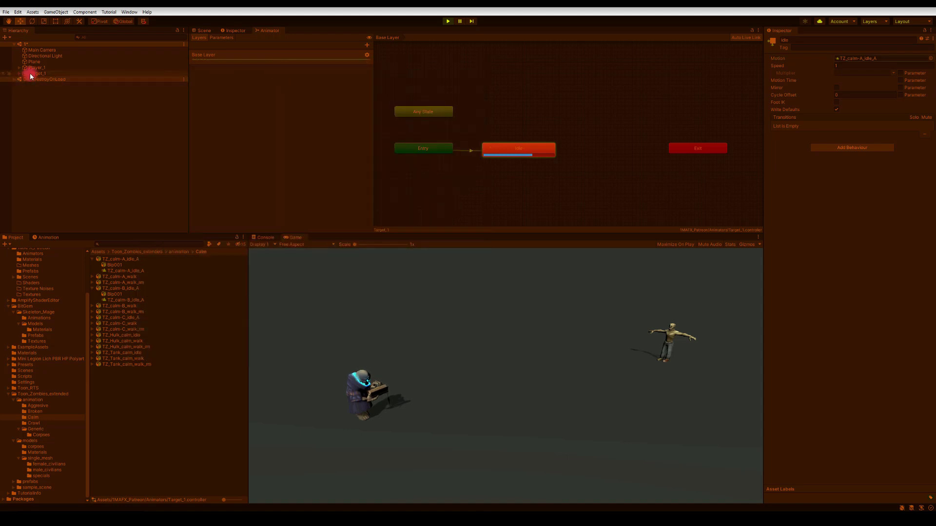
left_click(30, 74)
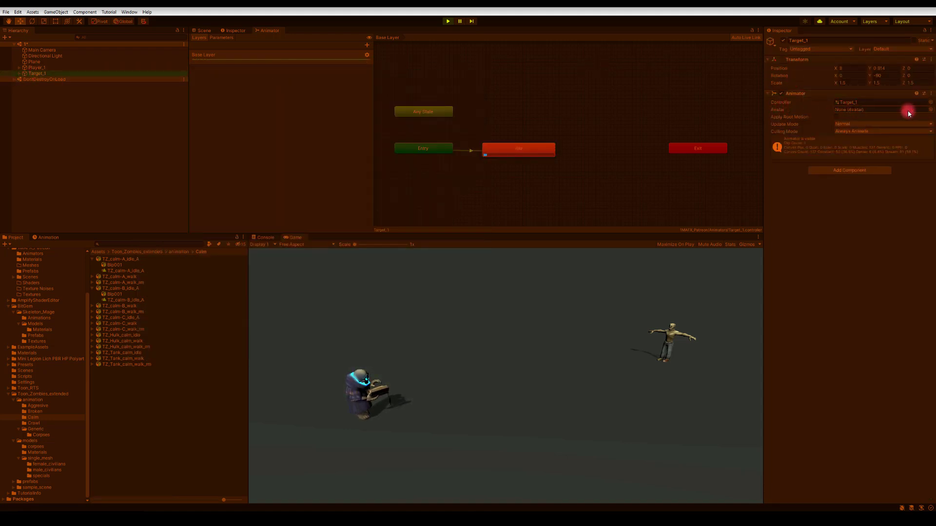
Give Target_1's Animator the F_Infected_01Avatar and copy the Animator component's values.
left_click(931, 109)
left_click_drag(899, 104, 456, 69)
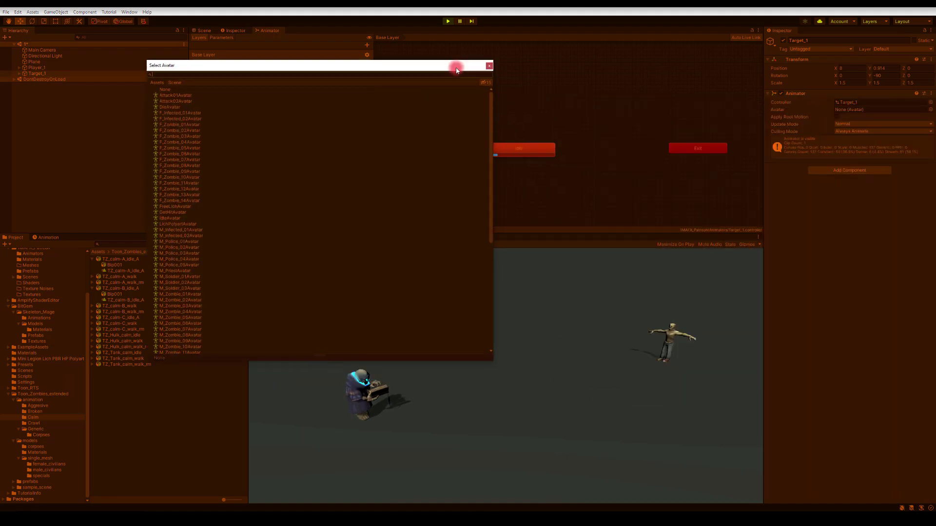
left_click(169, 107)
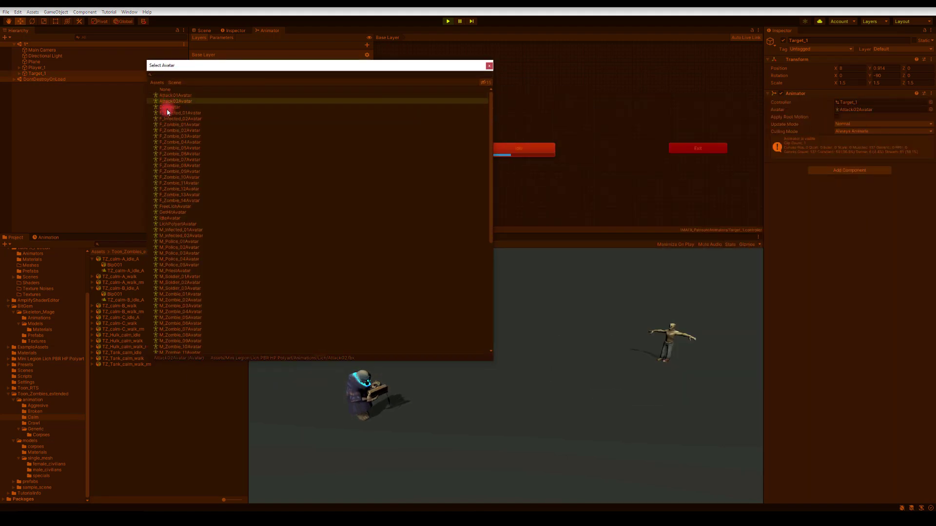
left_click(168, 112)
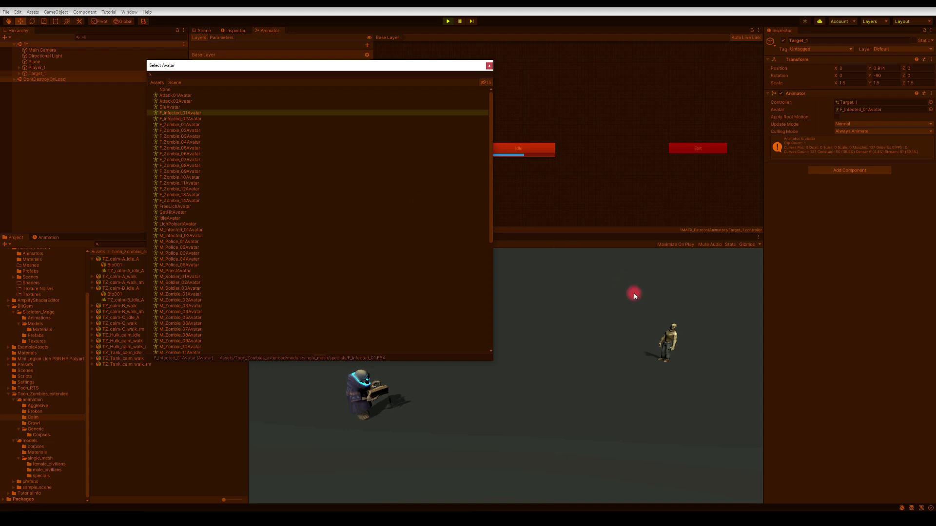
left_click(180, 123)
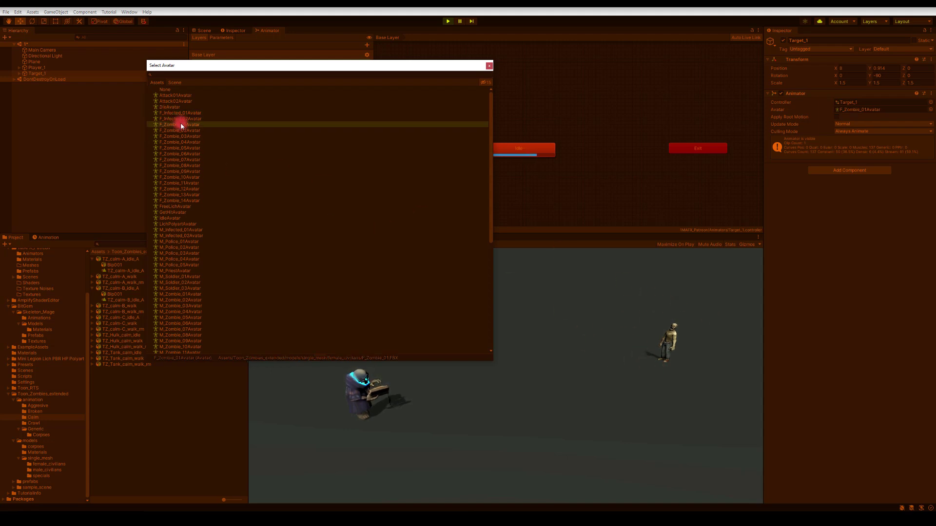
key("Down")
key("Down")
key("Down")
key("Down")
key("Down")
key("Up")
key("Up")
key("Up")
key("Up")
key("Up")
key("Up")
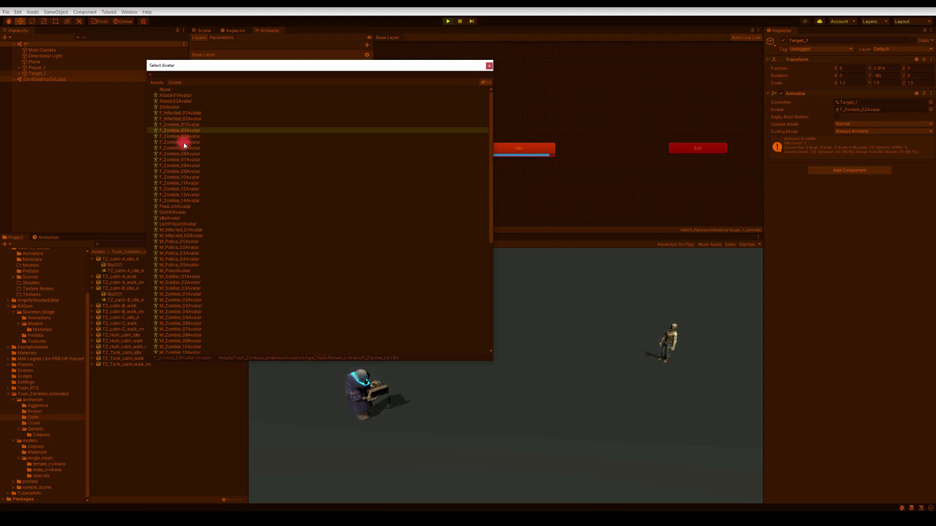
key("Up")
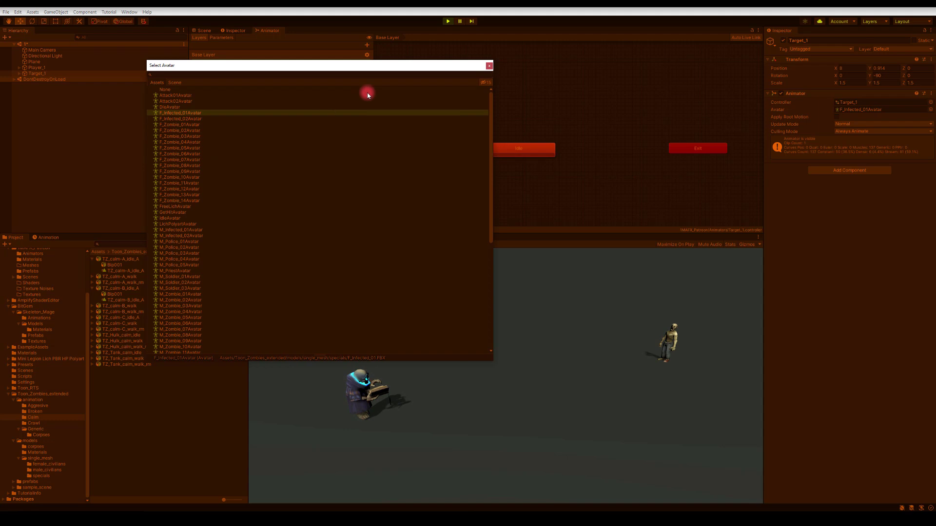
left_click(489, 66)
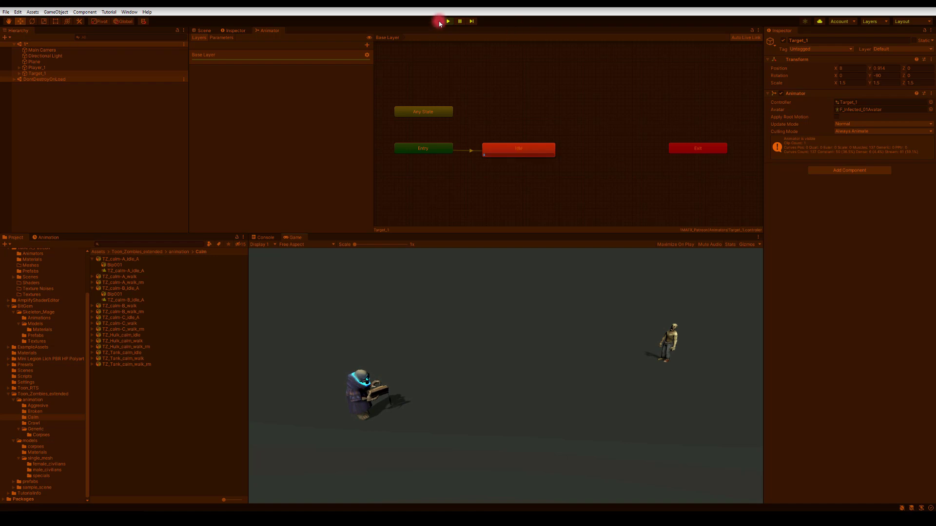
right_click(795, 94)
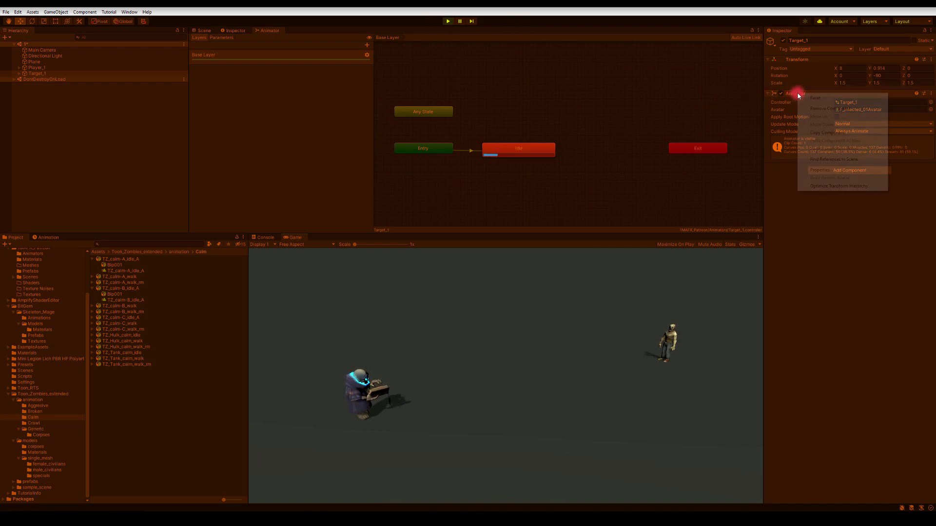
left_click(815, 134)
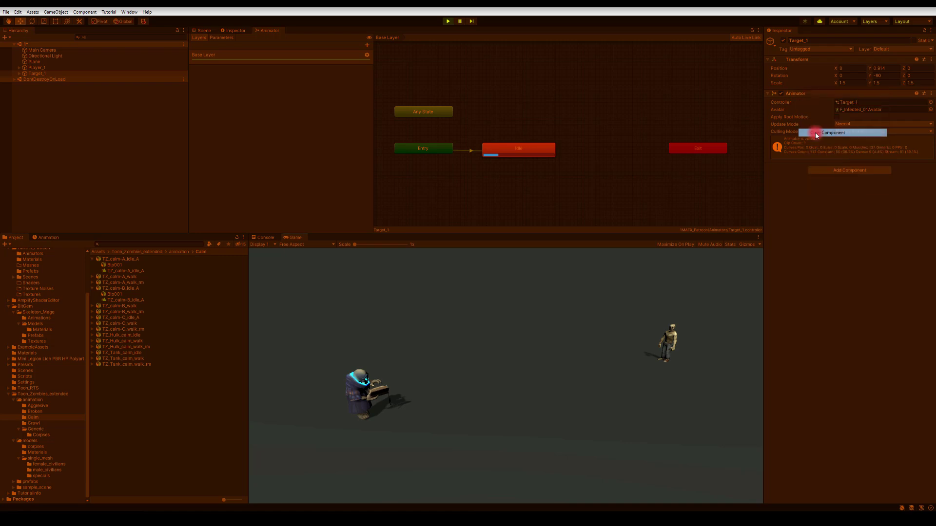
Exit Play mode and paste the copied Animator values onto Target_1 to keep F_Infected_01Avatar.
left_click(447, 22)
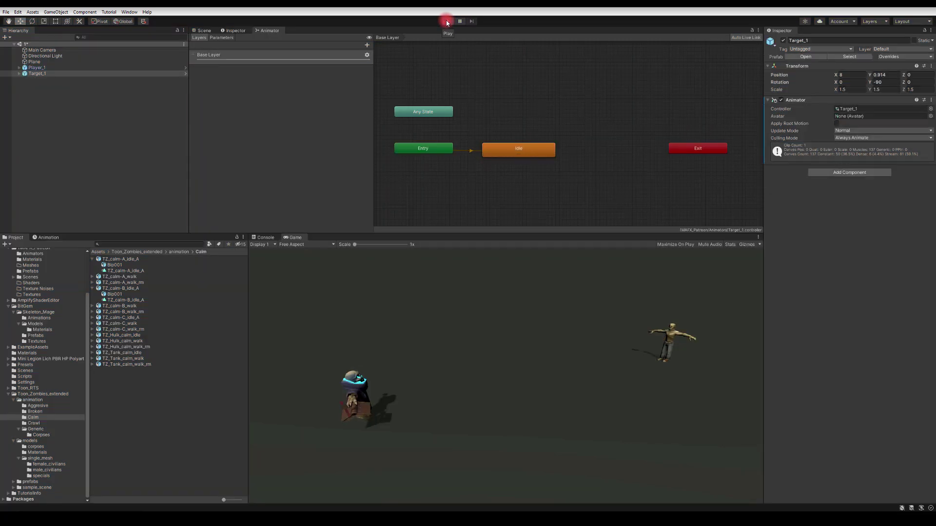
left_click(459, 23)
left_click(543, 151)
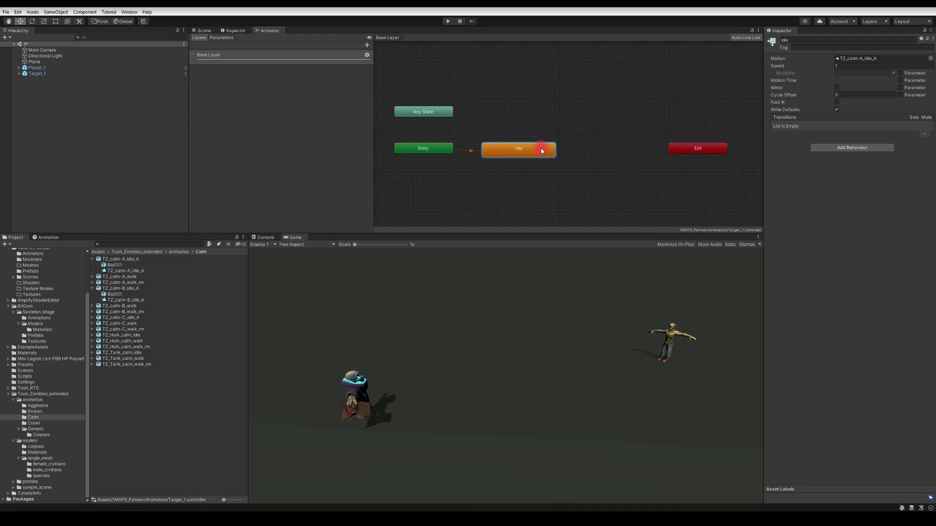
left_click(664, 132)
left_click(48, 73)
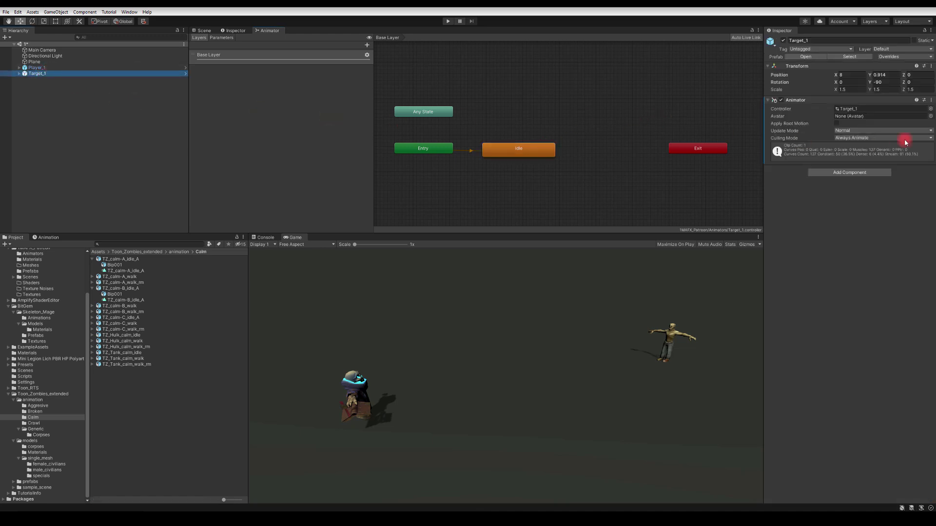
right_click(800, 100)
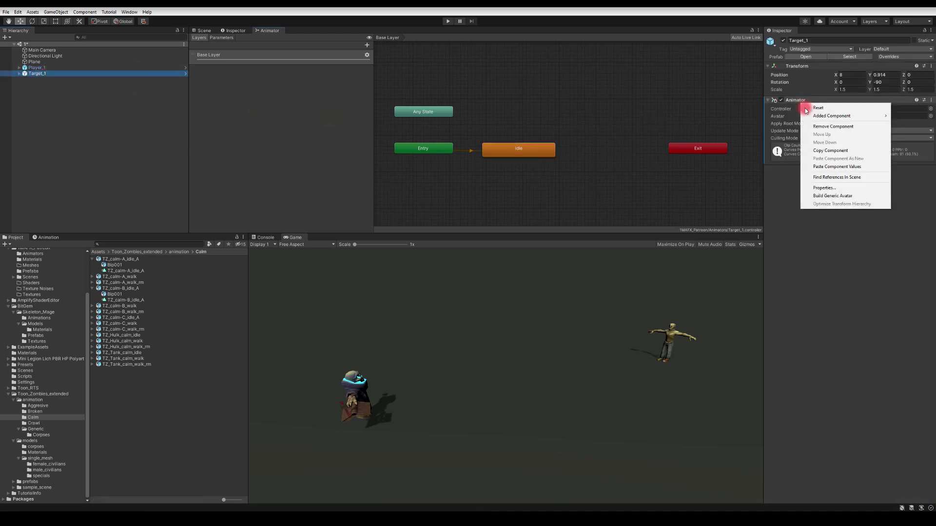
left_click(836, 167)
Run a brief play test, stop it, and select Main Camera.
left_click(447, 21)
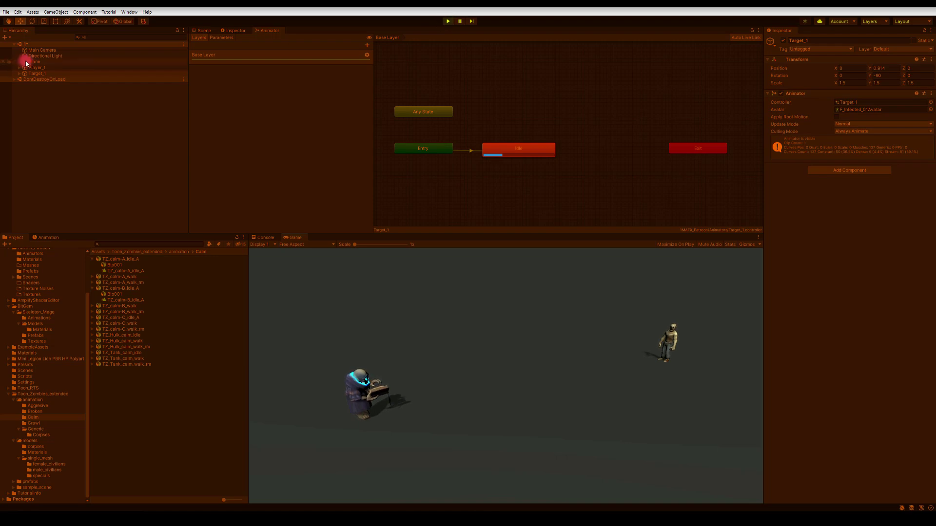
left_click(448, 21)
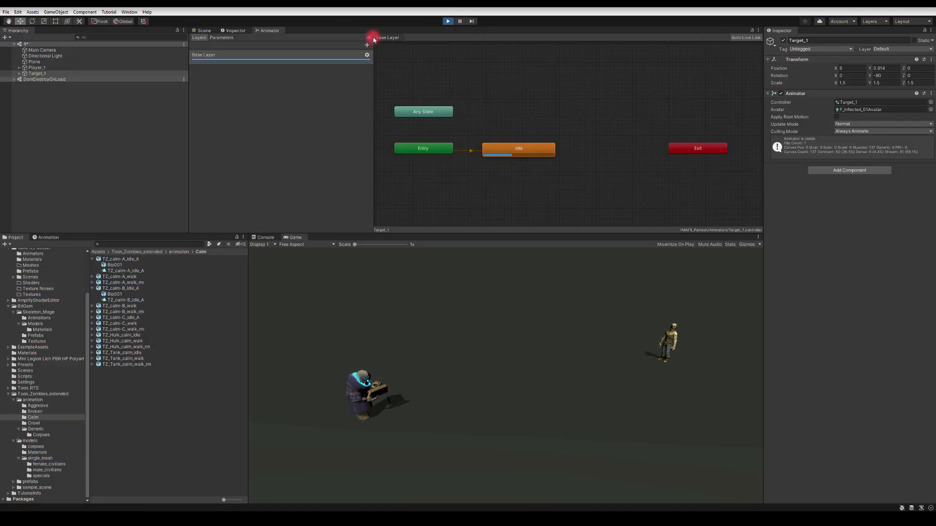
left_click(34, 50)
Frame Main Camera in the Scene view and roughly move it toward both characters.
left_click(204, 30)
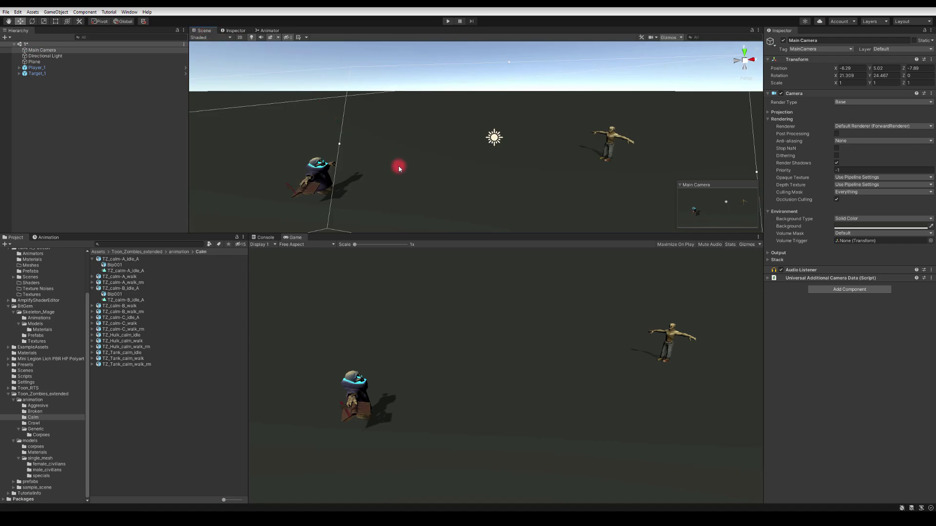
key("f")
left_click_drag(466, 98, 481, 170, "alt")
key("e")
key("w")
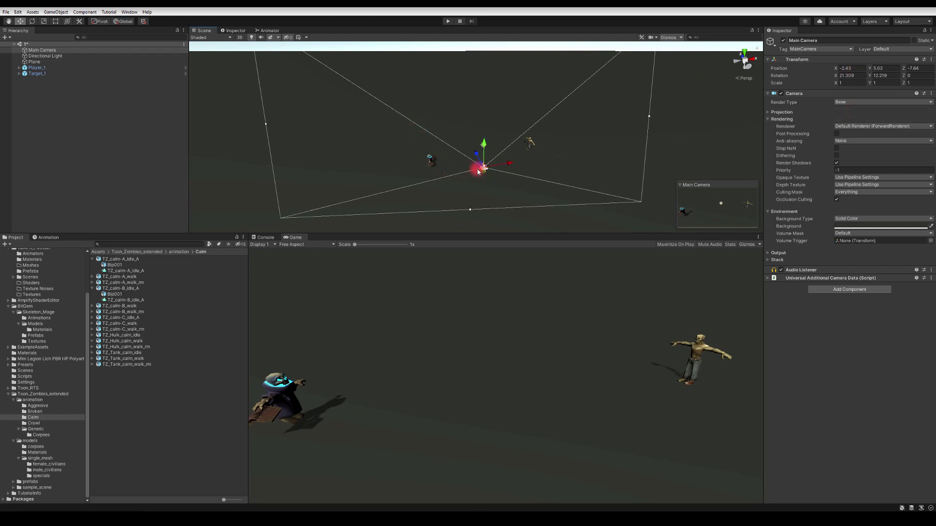
left_click_drag(479, 168, 480, 169)
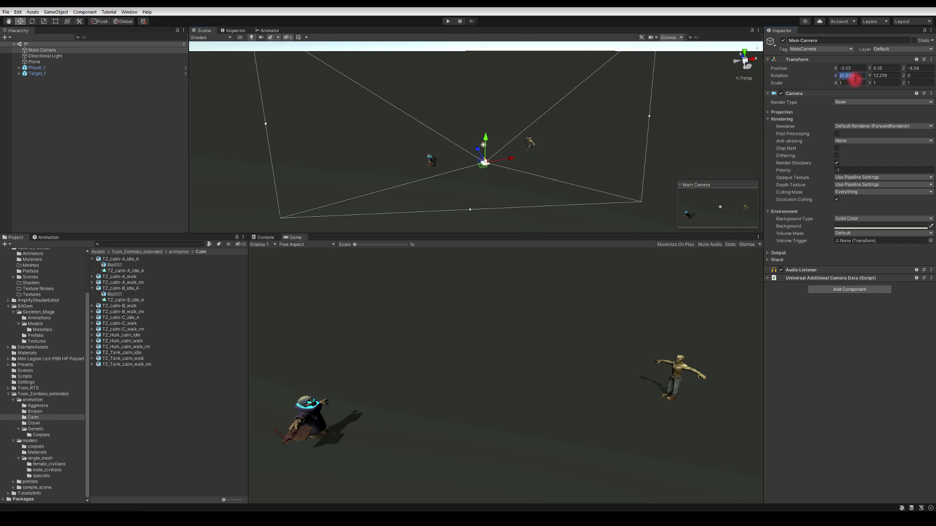
Enter Main Camera position -2.5, 6, -9 and rotation 21, 13, 0 in the Inspector.
type("21")
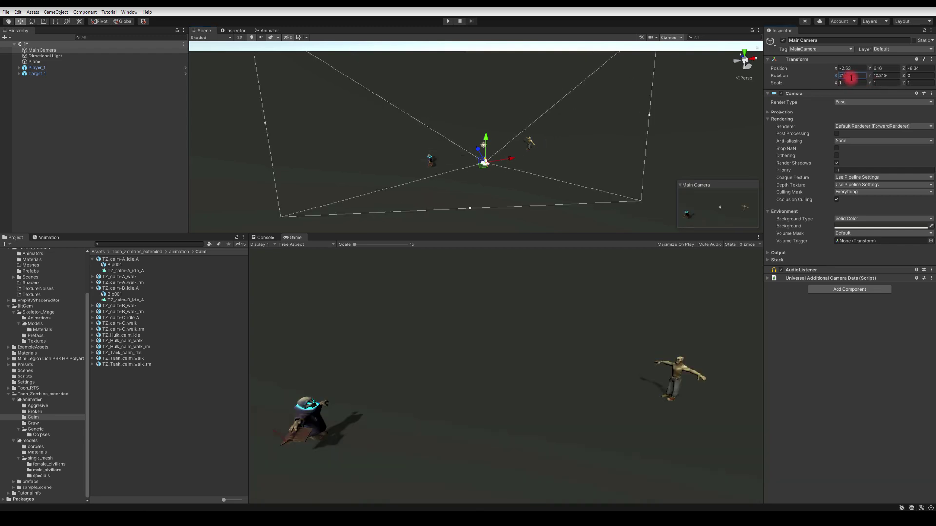
type("13")
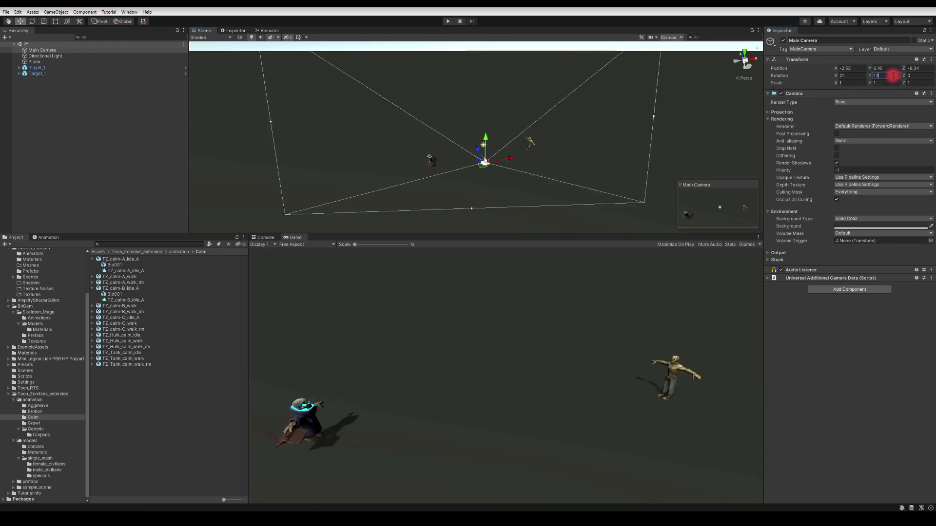
left_click(882, 68)
type("6")
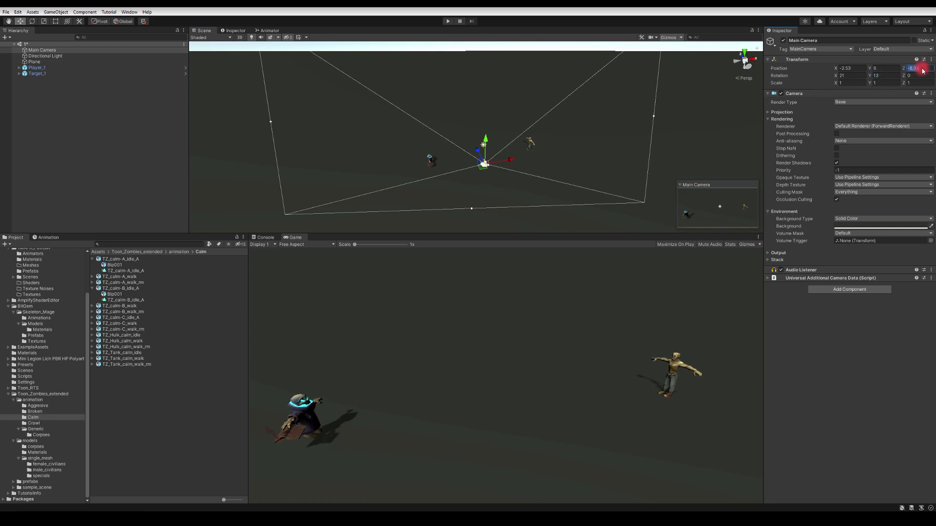
type("-8-9")
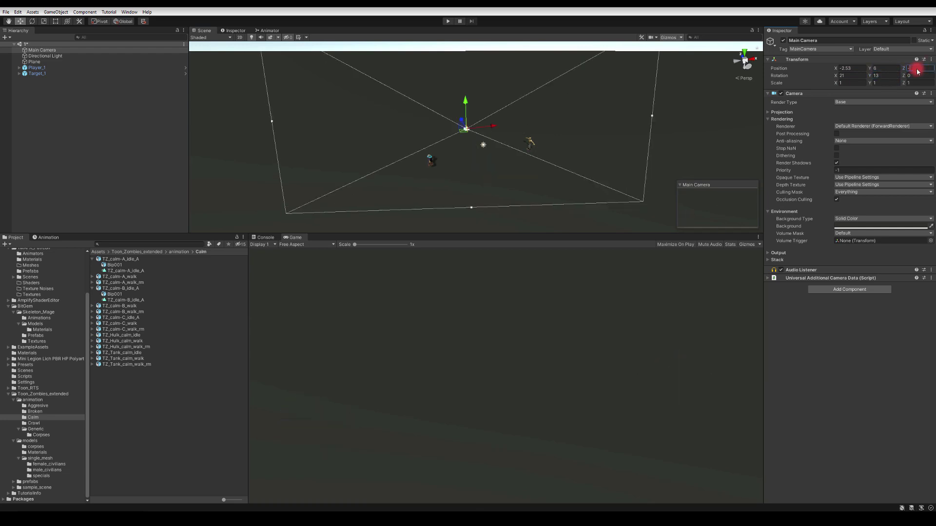
left_click(851, 73)
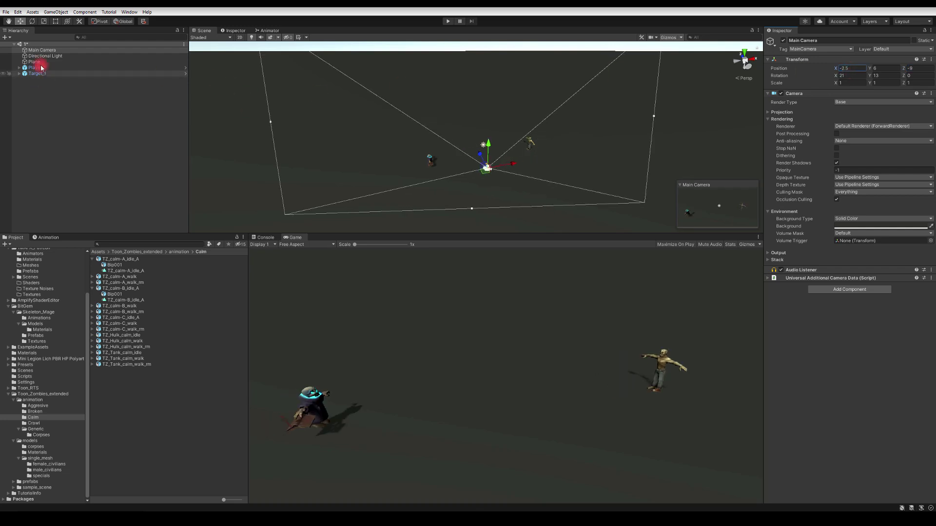
left_click(6, 12)
left_click(6, 11)
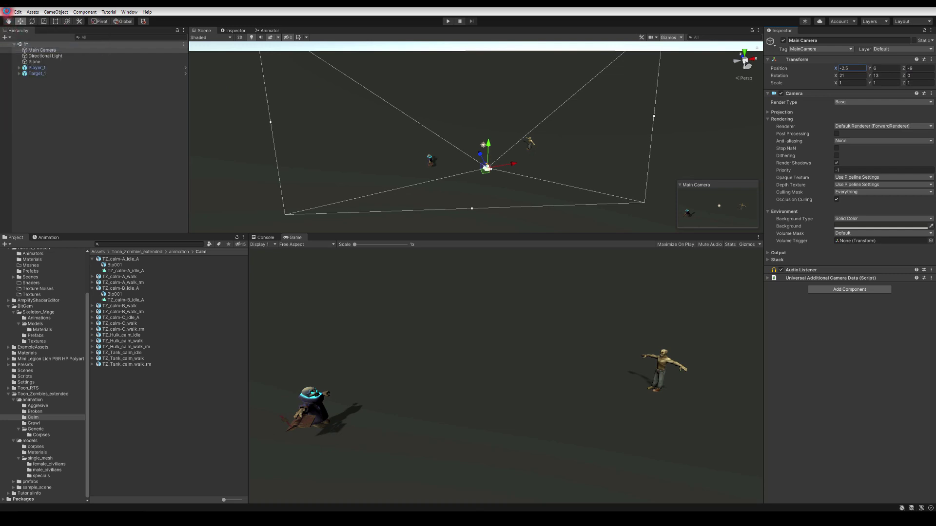
left_click(5, 11)
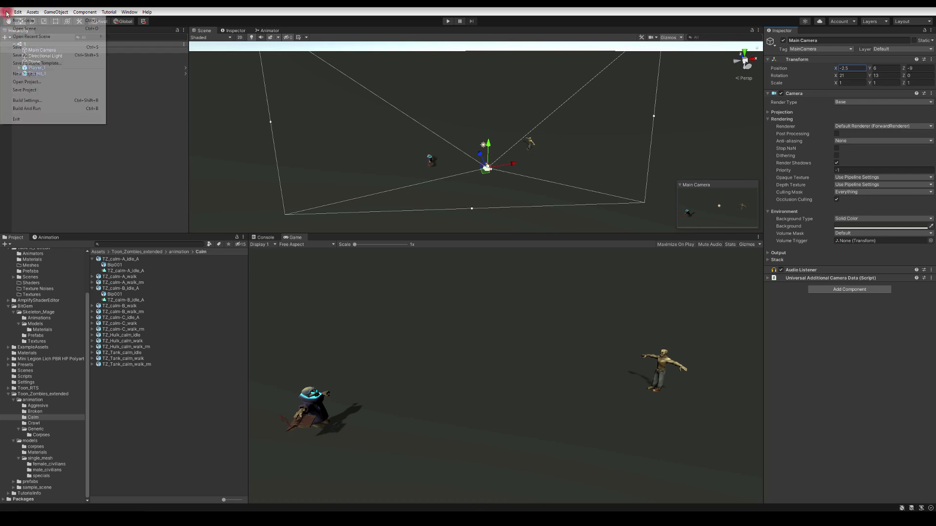
Save the project, play-test the new camera framing, stop, and select Target_1.
left_click(24, 90)
left_click(447, 21)
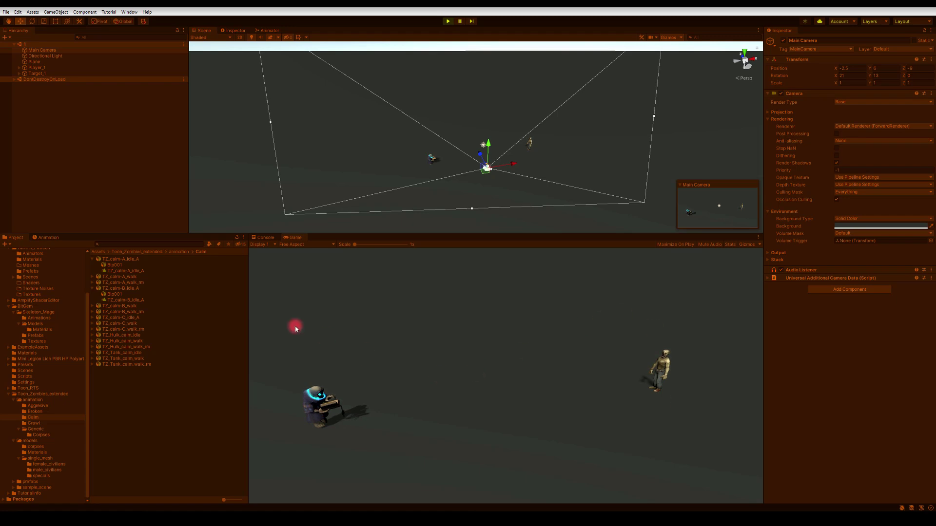
left_click(448, 22)
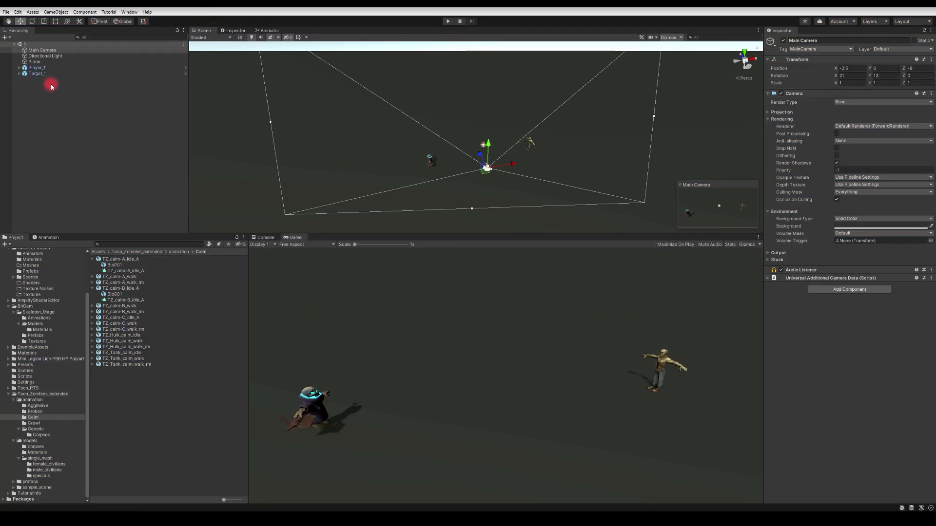
left_click(33, 74)
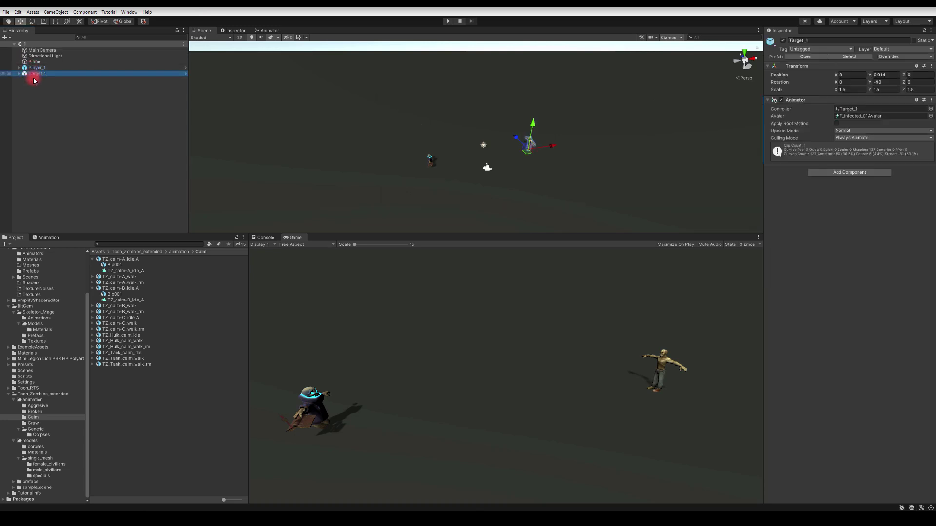
Show Player_1's animator state graph and move the Exit node up and right.
left_click(36, 68)
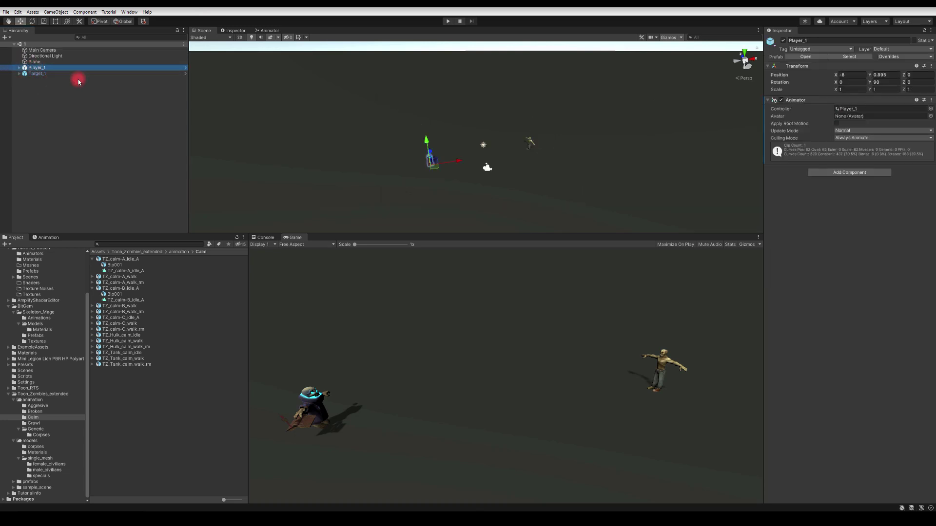
left_click(269, 31)
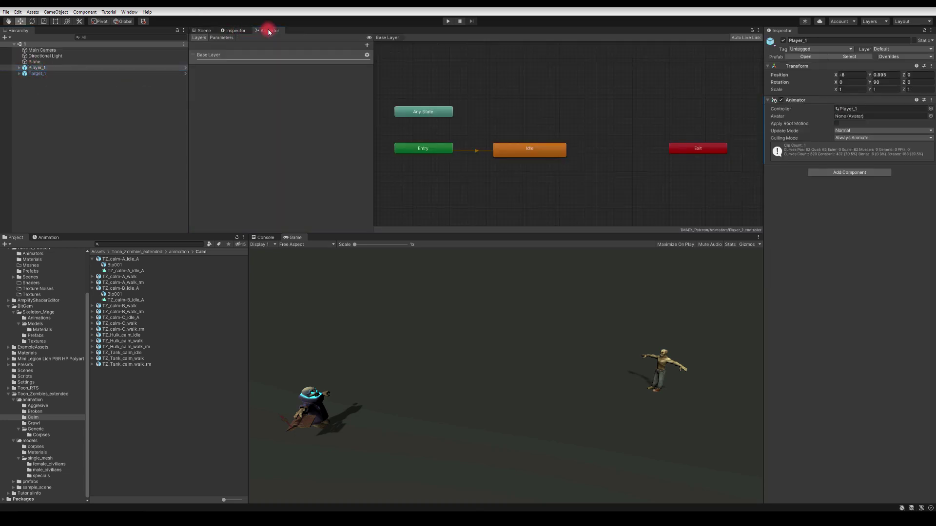
right_click(592, 122)
left_click(658, 83)
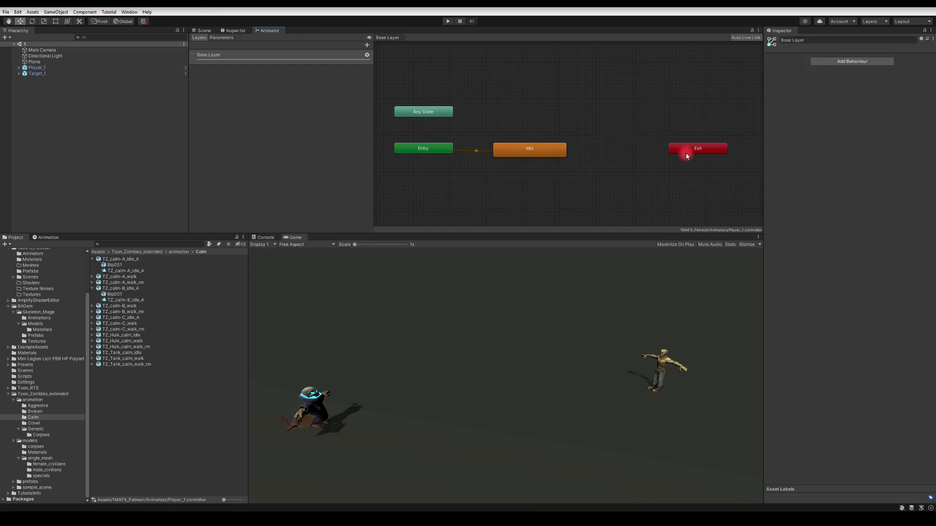
left_click_drag(686, 156, 707, 83)
Create an empty state named Cast and place it level with Idle.
right_click(562, 155)
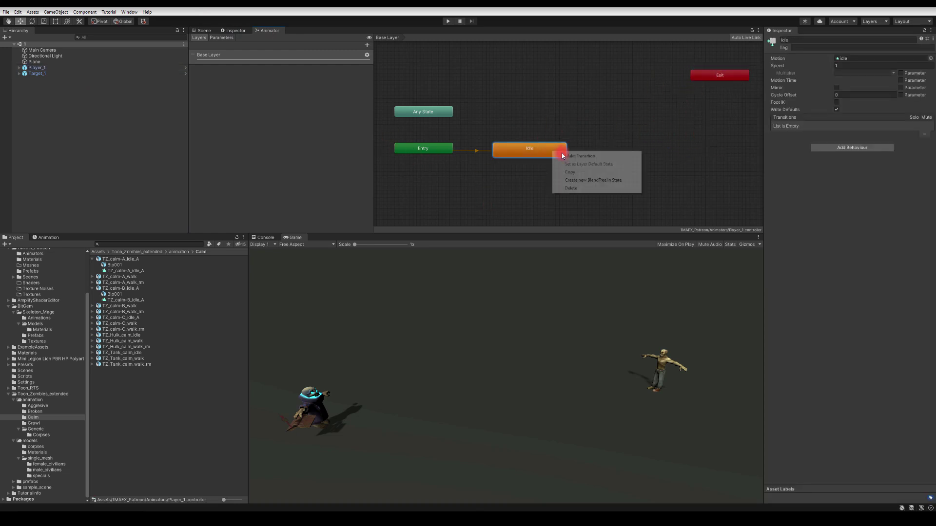
left_click(617, 151)
right_click(617, 152)
mouse_move(660, 154)
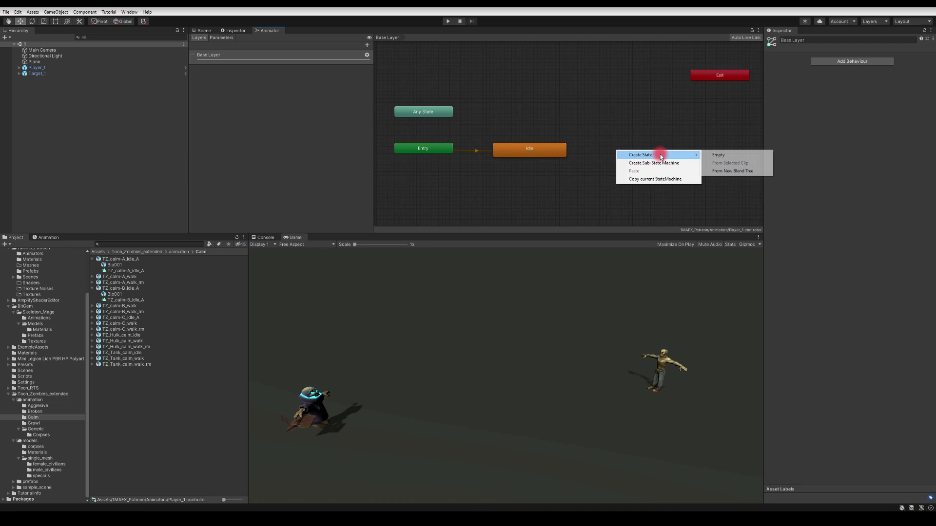
left_click(709, 155)
left_click(829, 40)
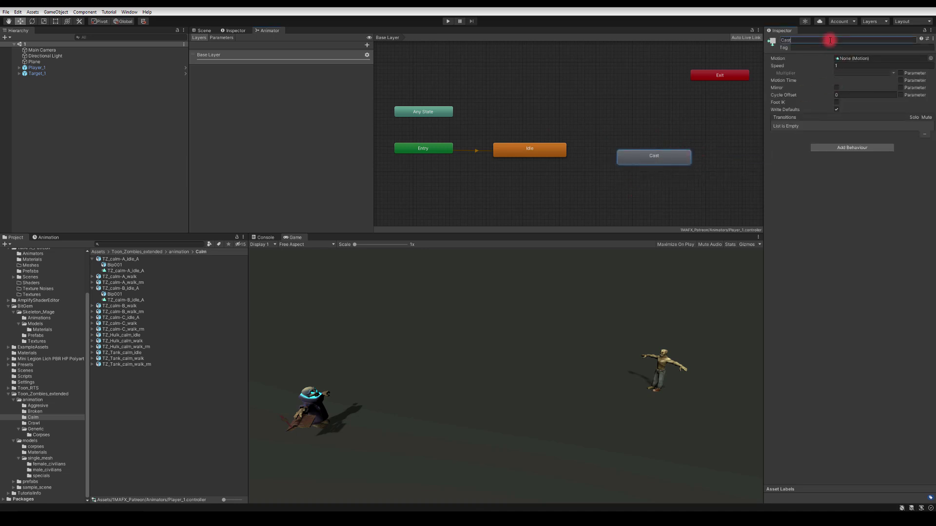
mouse_move(631, 157)
left_mouse_down()
mouse_move(634, 148)
mouse_move(635, 156)
left_mouse_up()
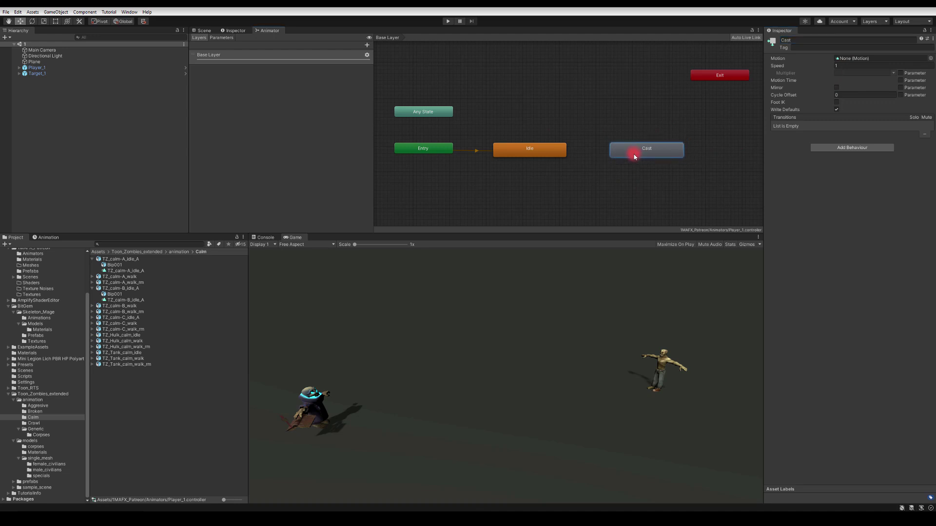
Make a transition from Idle to Cast and select it.
right_click(550, 153)
left_click(558, 157)
left_click(615, 156)
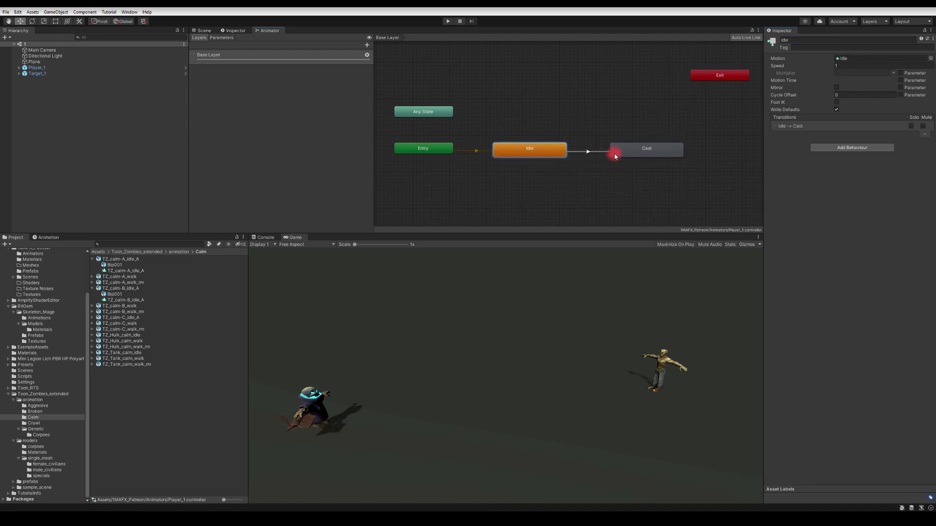
left_click(619, 155)
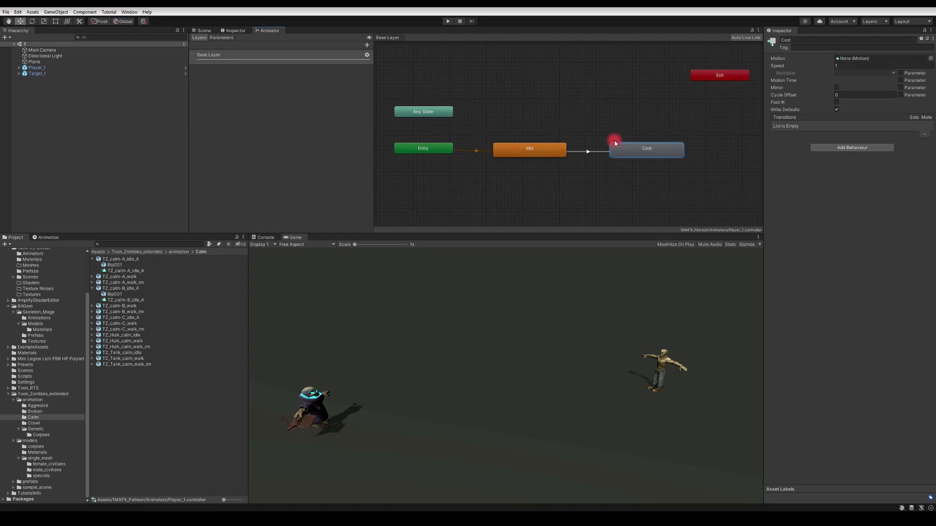
left_click(587, 153)
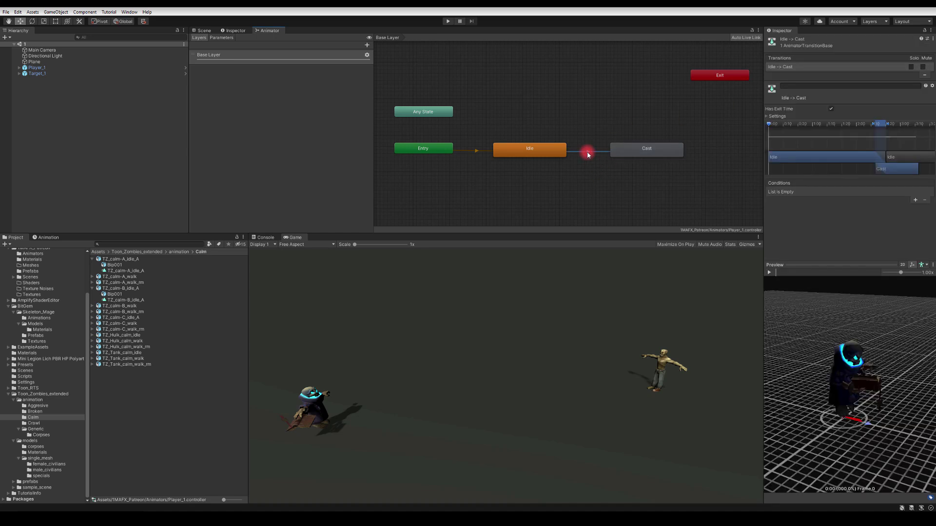
Add a condition to the transition and create a Trigger parameter named Cast.
left_click(915, 200)
left_click(874, 196)
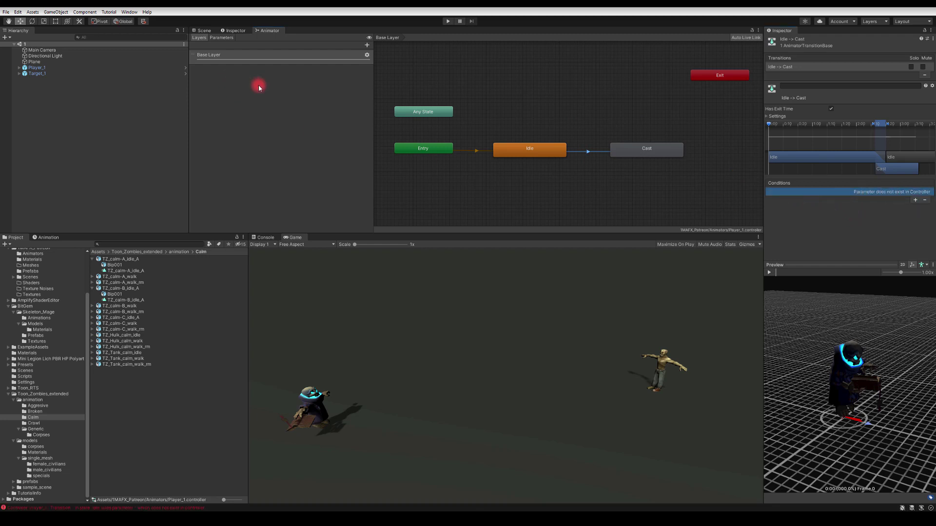
left_click(217, 37)
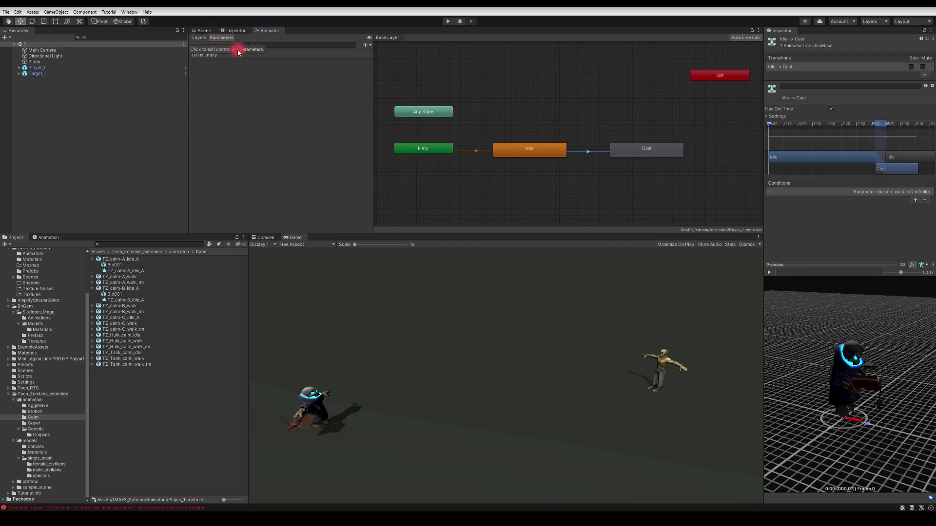
left_click(365, 46)
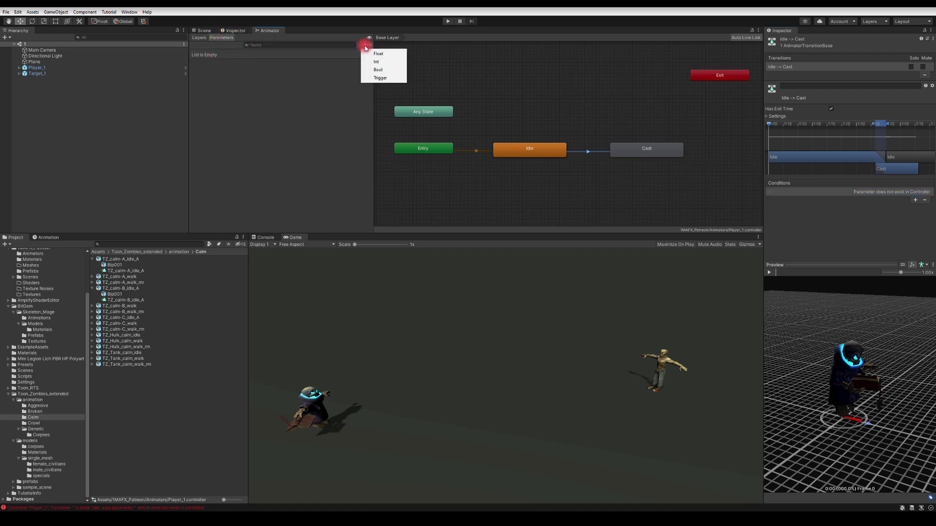
left_click(375, 78)
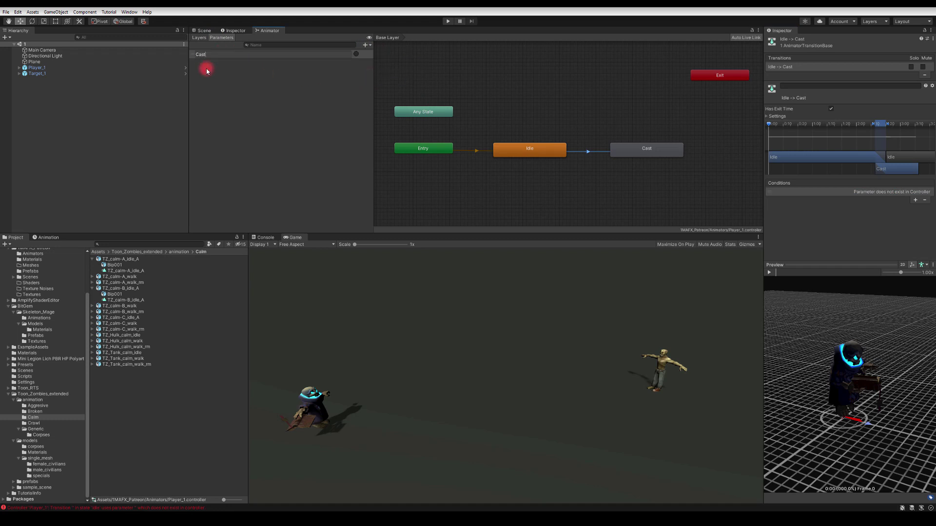
left_click(207, 71)
Set the Idle-to-Cast transition's condition to the Cast trigger.
left_click(587, 153)
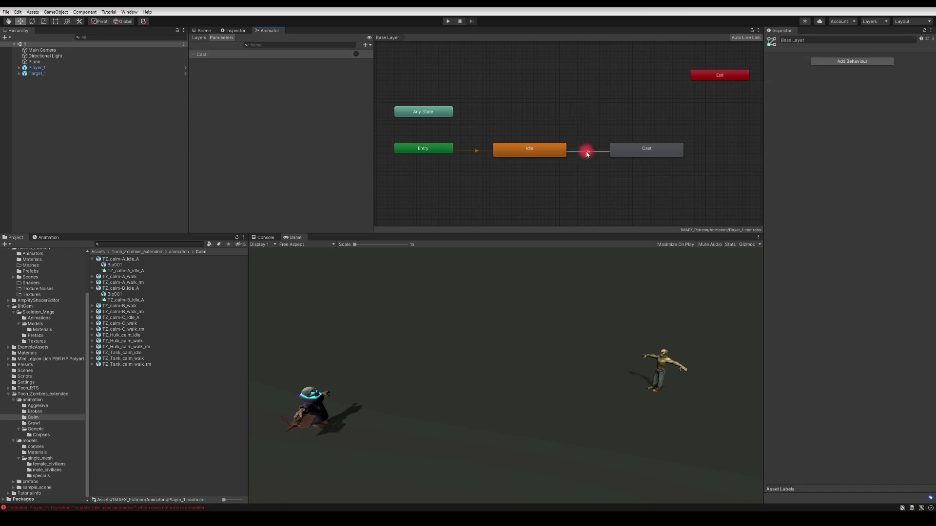
left_click(587, 153)
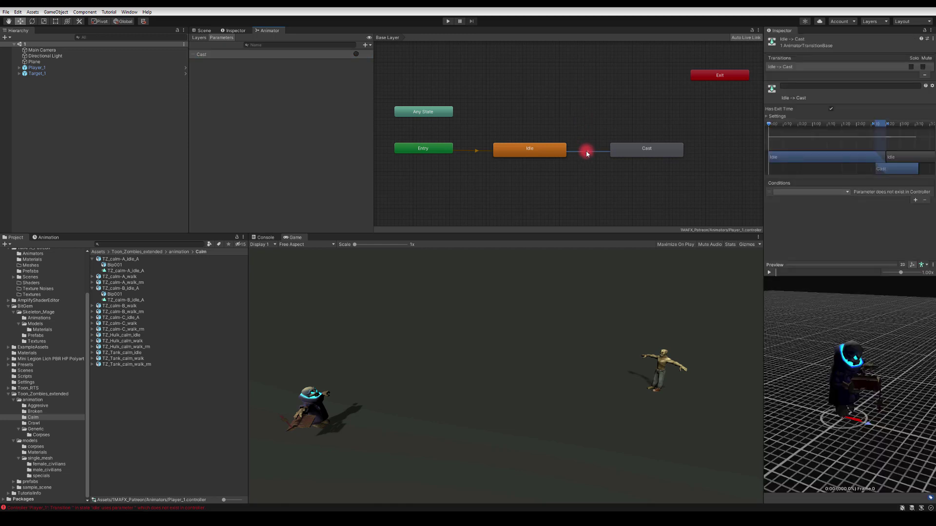
left_click(782, 192)
left_click(786, 215)
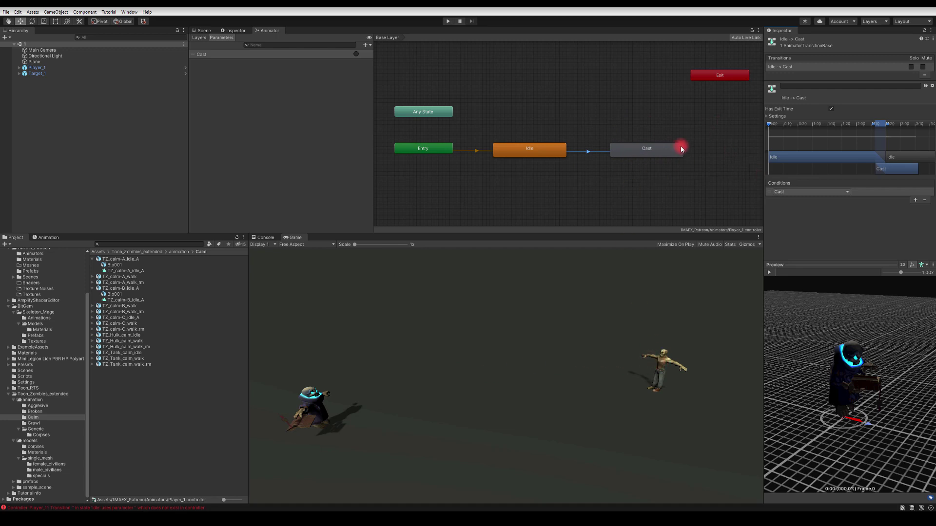
left_click(642, 146)
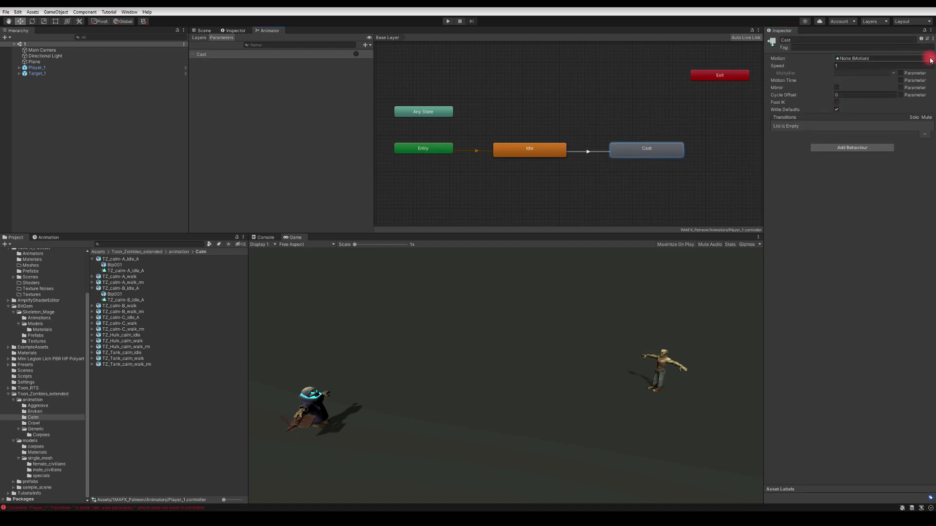
Assign the Skeleton_Mage default_attack clip as Cast's motion and enter Play mode.
left_click(30, 326)
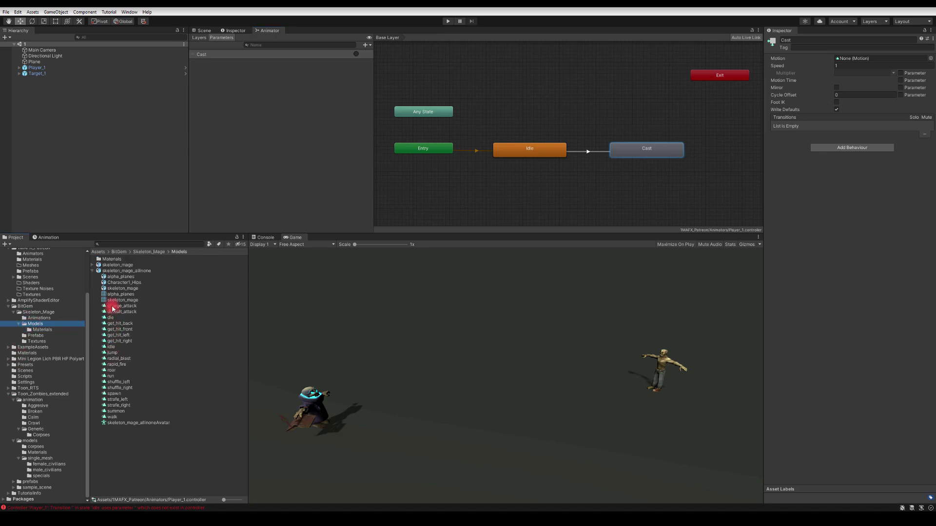
left_click_drag(115, 315, 858, 58)
left_click(482, 60)
left_click(445, 22)
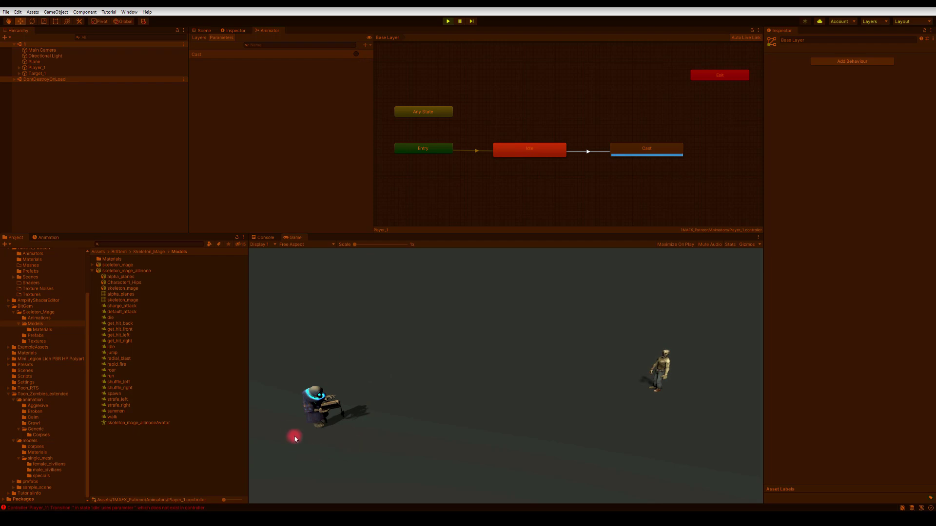
Stop the test run and make a transition from Cast back to Idle.
left_click(448, 21)
left_click(447, 22)
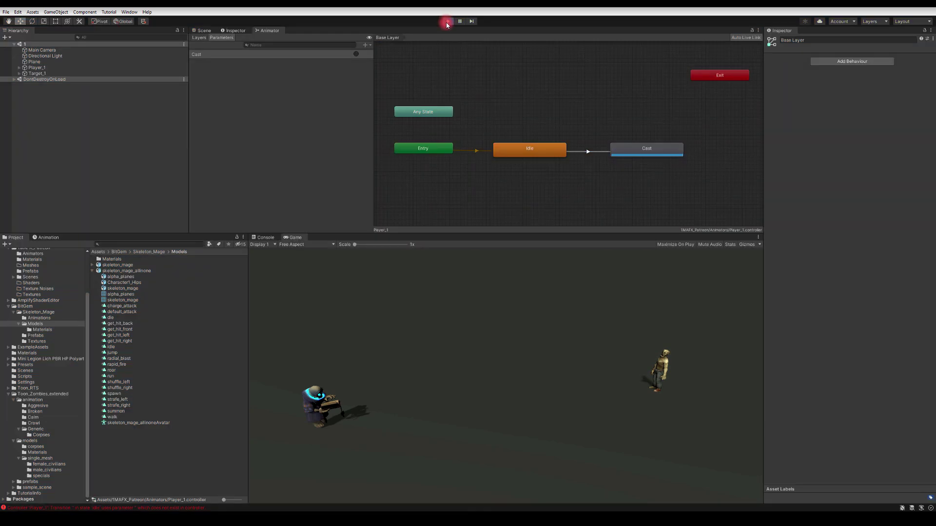
left_click(639, 154)
right_click(640, 154)
left_click(667, 159)
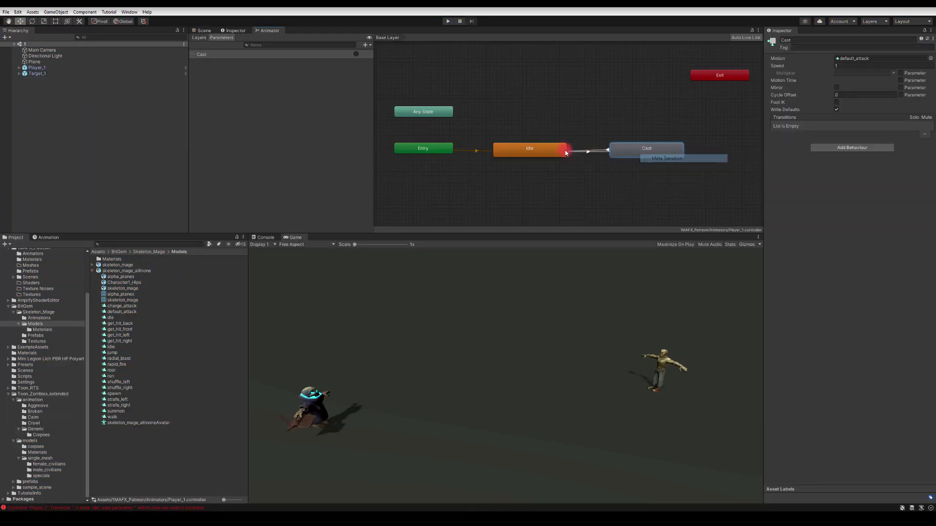
left_click(540, 152)
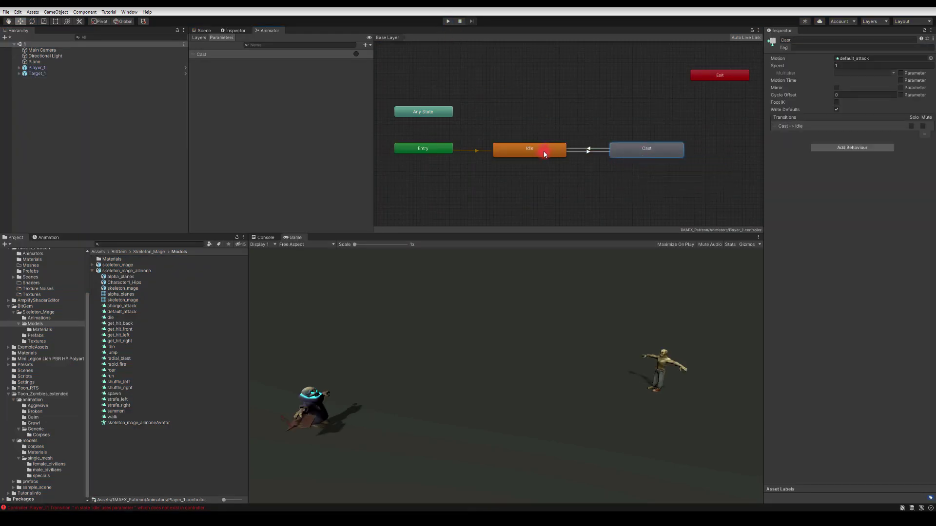
Inspect both transitions and bring up the Idle-to-Cast transition's settings.
left_click(588, 150)
left_click(592, 124)
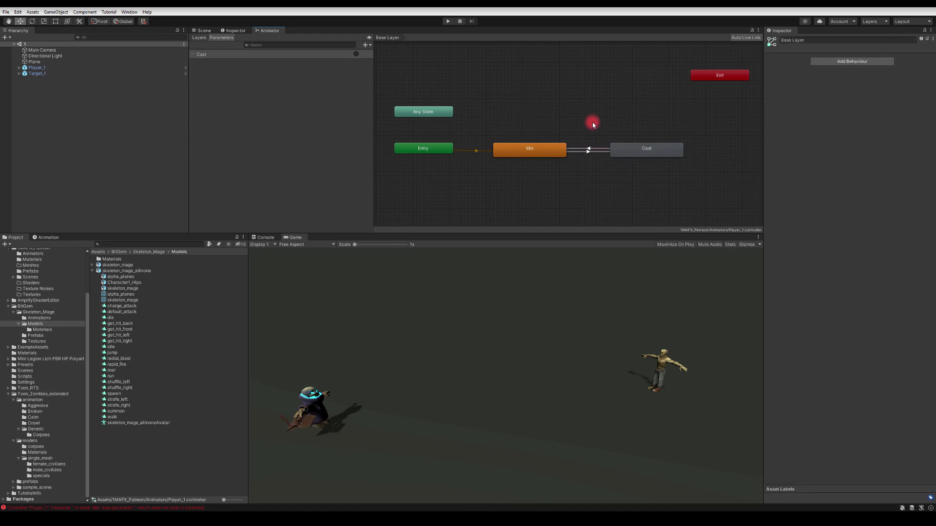
left_click(582, 154)
left_click(561, 132)
left_click(589, 153)
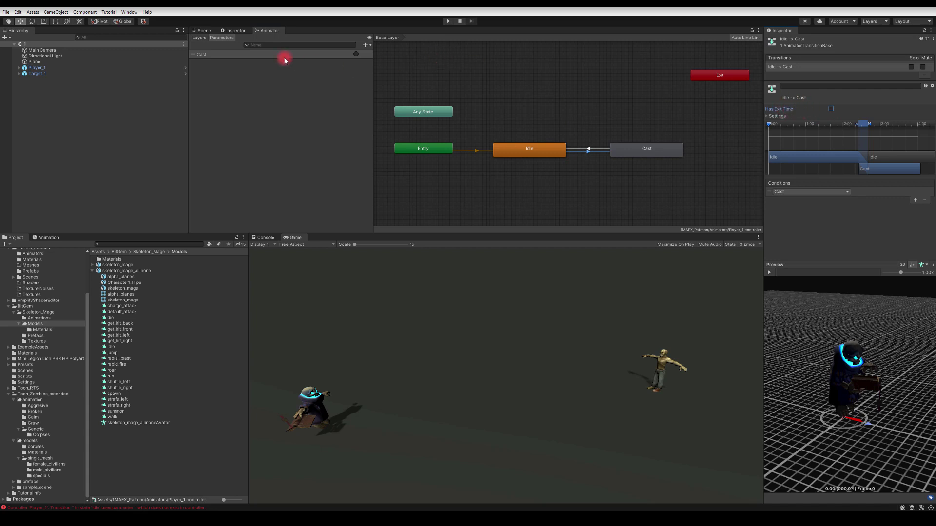
left_click(5, 13)
left_click(10, 11)
Enter Play mode, fire Player_1's Cast trigger four times to watch Idle→cast→Idle, then stop.
left_click(7, 14)
left_click(497, 63)
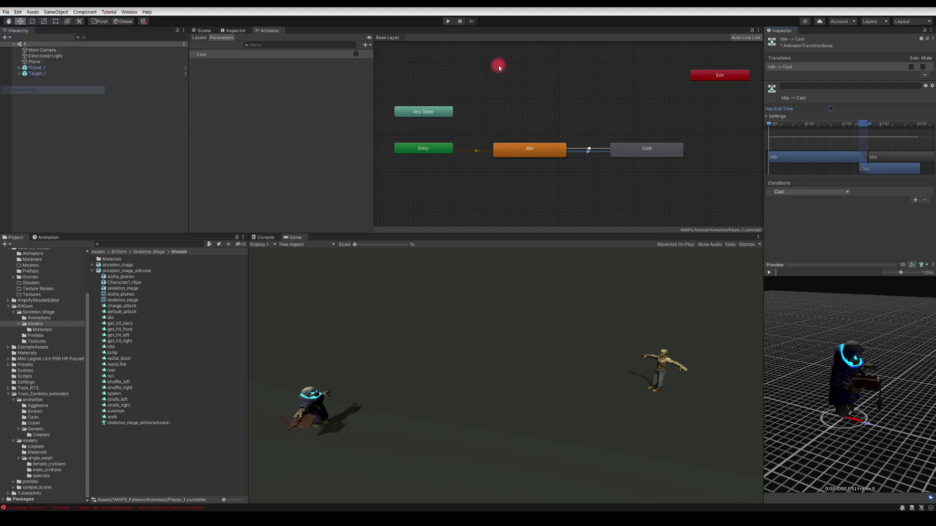
left_click(445, 22)
left_click(459, 97)
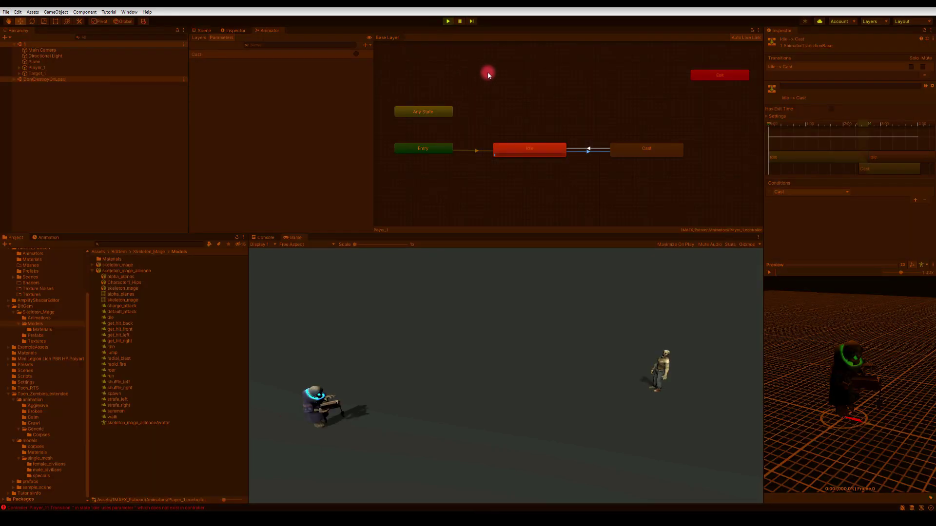
left_click(356, 57)
left_click(357, 51)
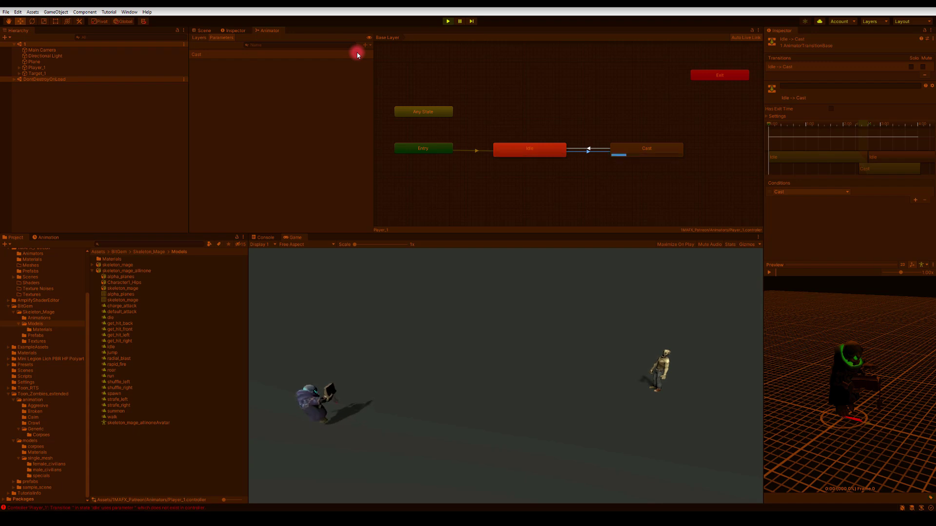
left_click(357, 52)
left_click(357, 52)
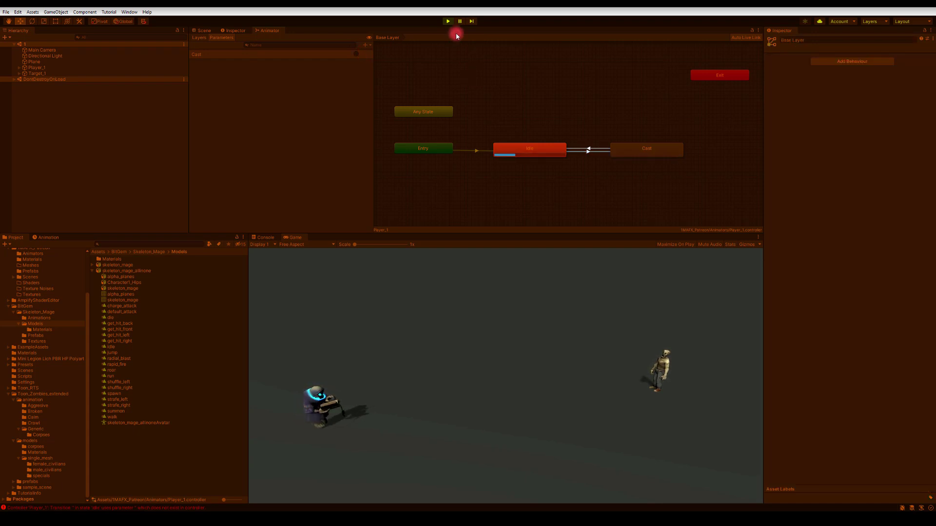
left_click(448, 21)
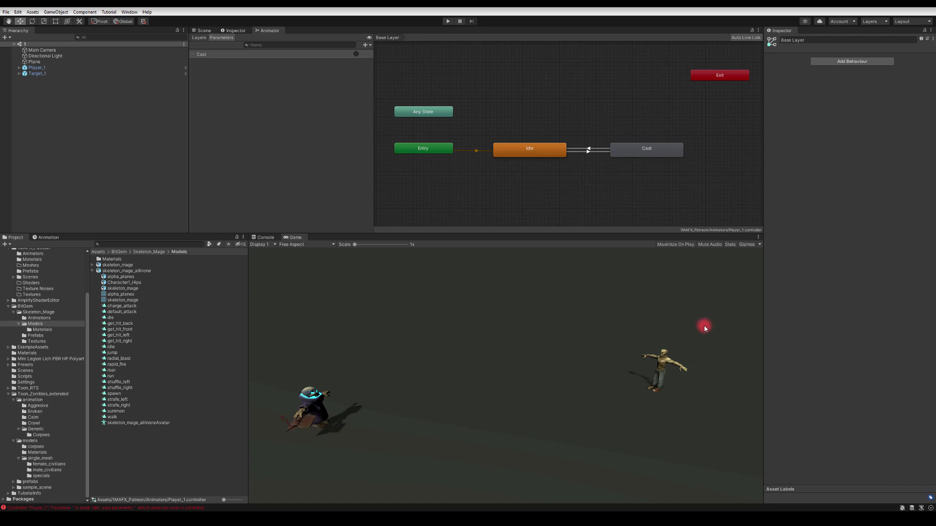
Select Target_1 and its Idle state in the Animator, abandoning a stray transition.
left_click(35, 74)
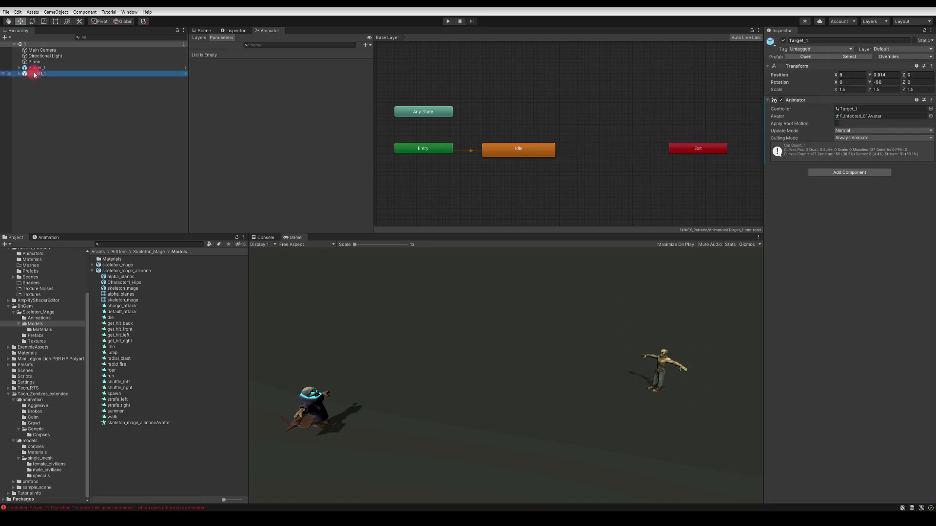
left_click(555, 150)
right_click(539, 149)
left_click(561, 153)
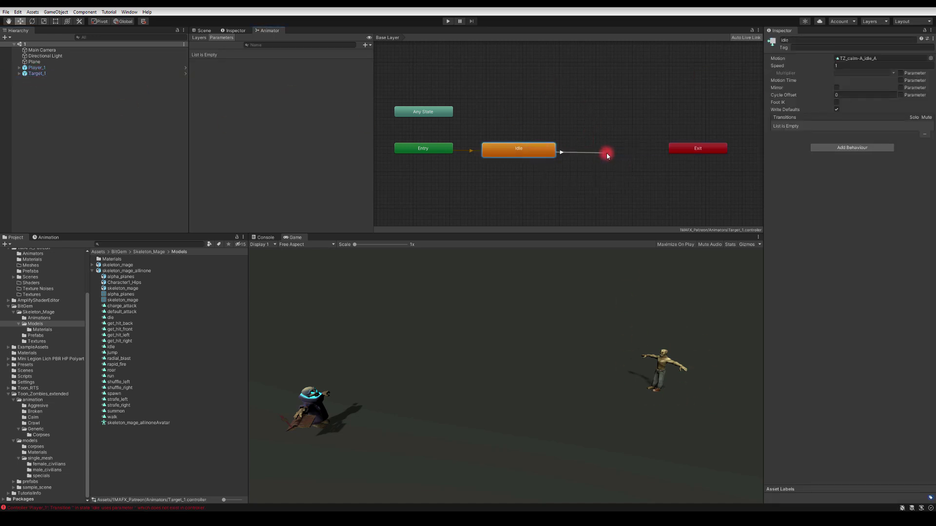
left_click(617, 132)
Create an empty state named Hit and position it just beside Idle.
right_click(617, 133)
left_click(721, 152)
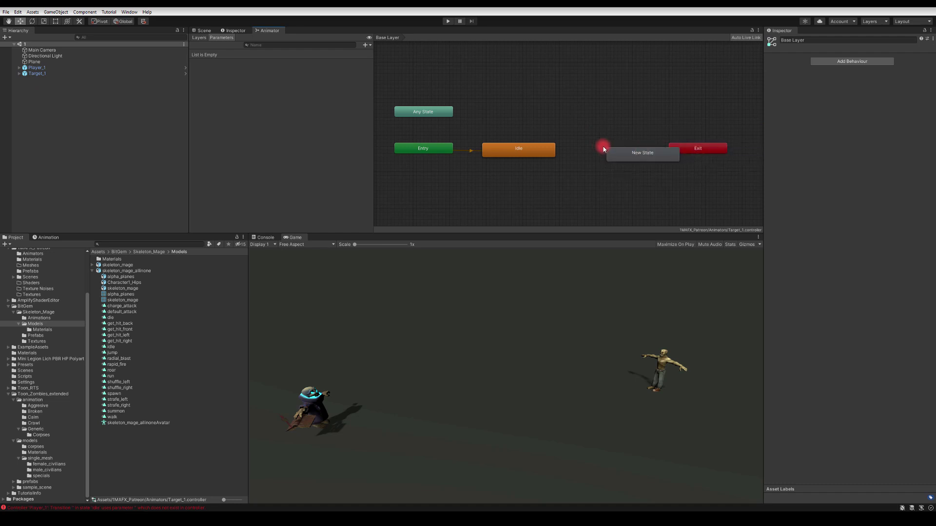
left_click(602, 147)
left_click(790, 87)
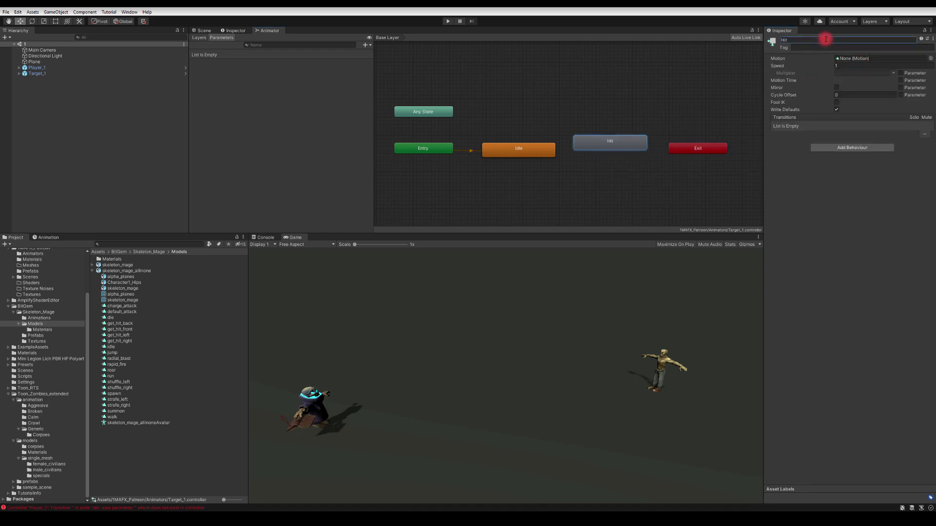
left_click_drag(634, 141, 636, 152)
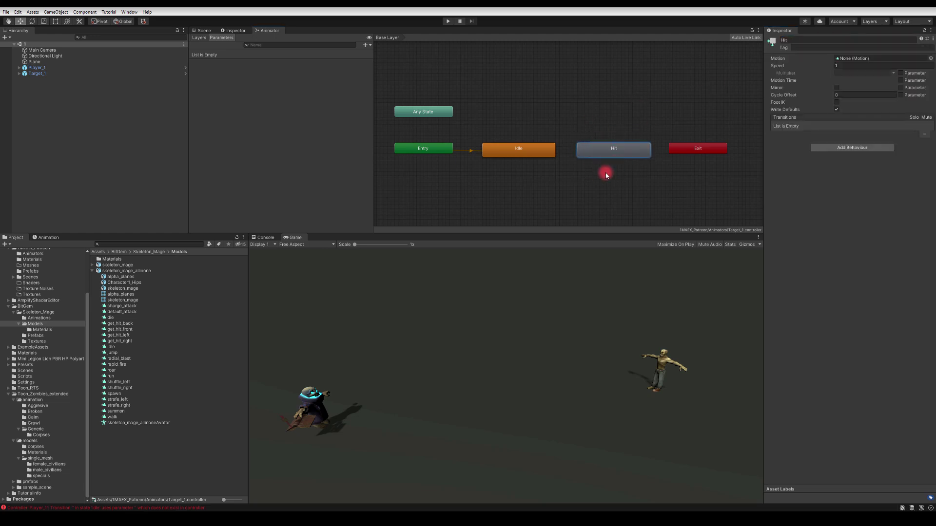
left_click(602, 121)
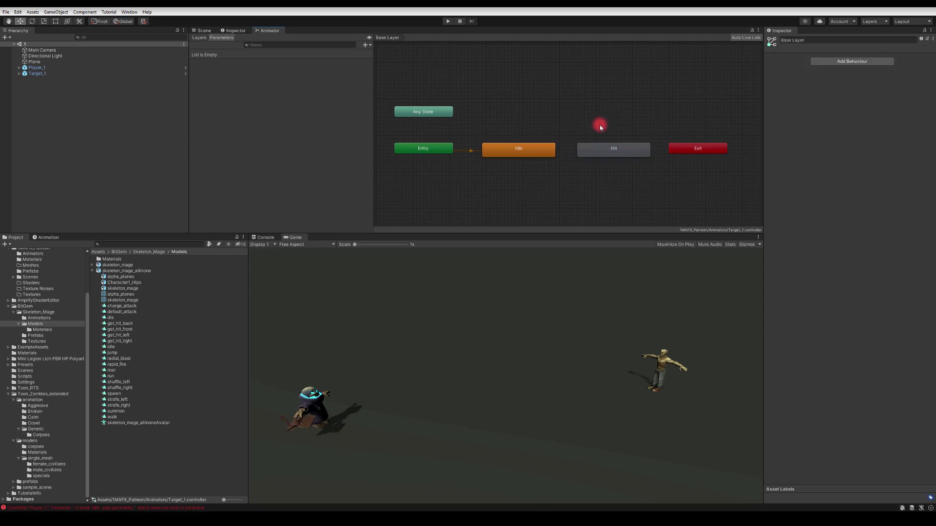
left_click(599, 155)
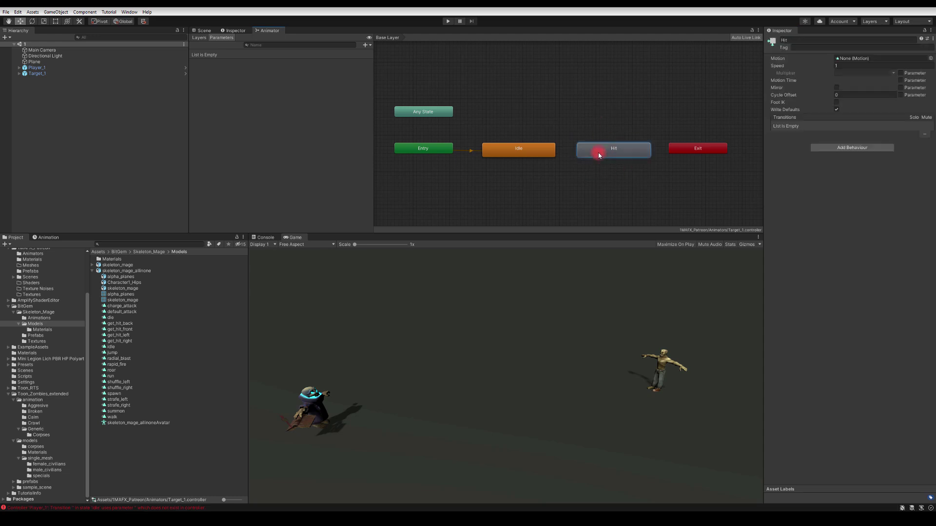
left_click(598, 100)
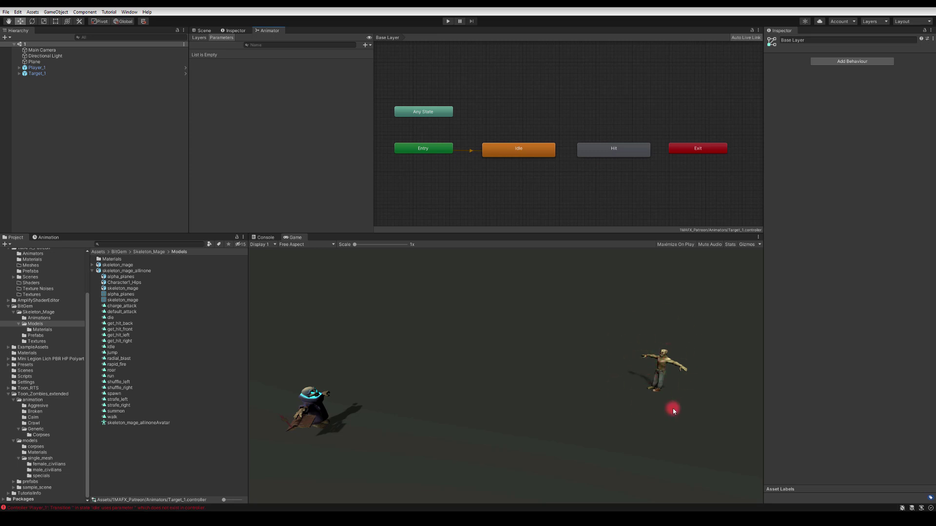
Make transitions from Idle to Hit and from Hit back to Idle.
left_click(539, 151)
right_click(540, 151)
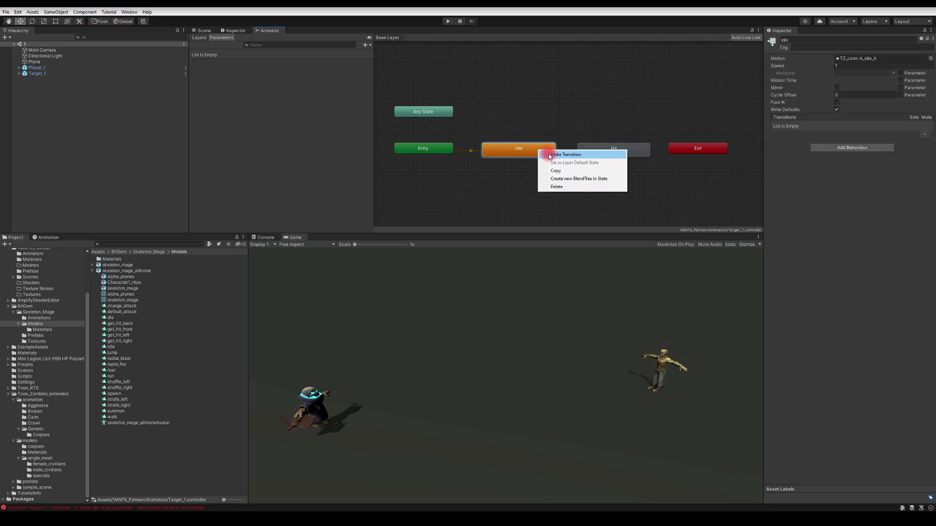
left_click(556, 153)
left_click(598, 153)
left_click(611, 153)
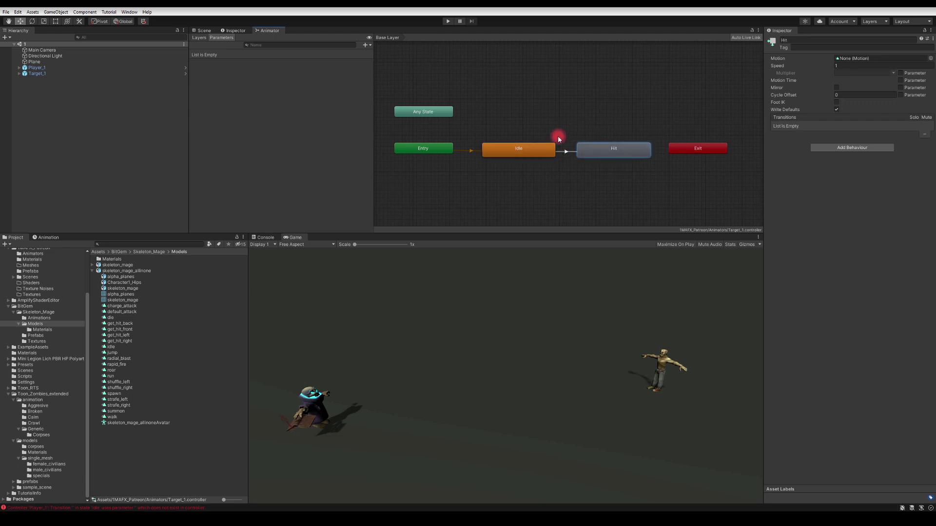
right_click(590, 152)
left_click(589, 153)
left_click(544, 149)
left_click(564, 153)
left_click(521, 109)
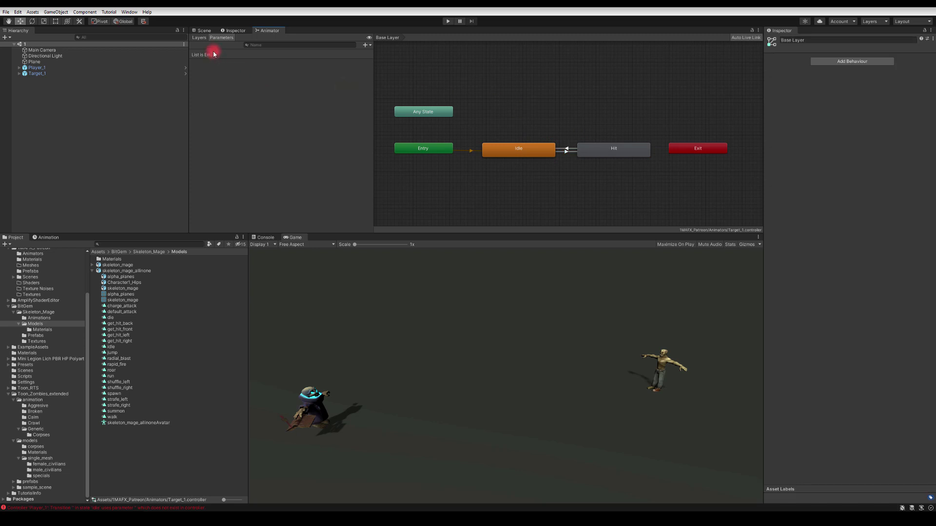
Add a Hit trigger parameter and set it as the Idle→Hit transition's condition.
left_click(366, 45)
left_click(380, 77)
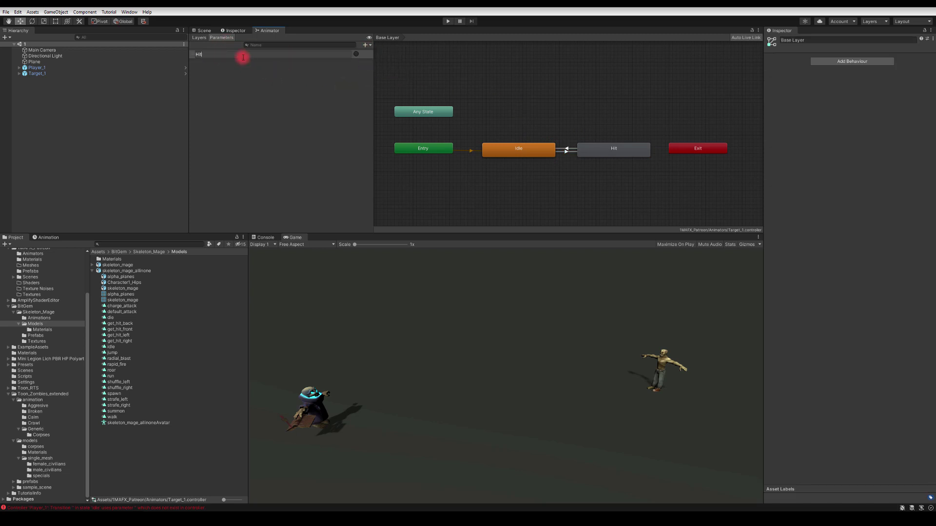
key("Return")
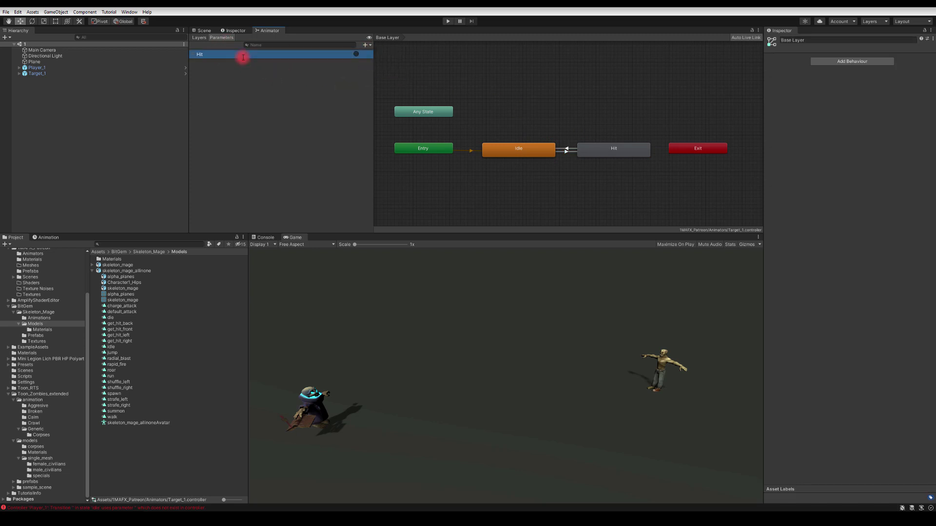
left_click(566, 151)
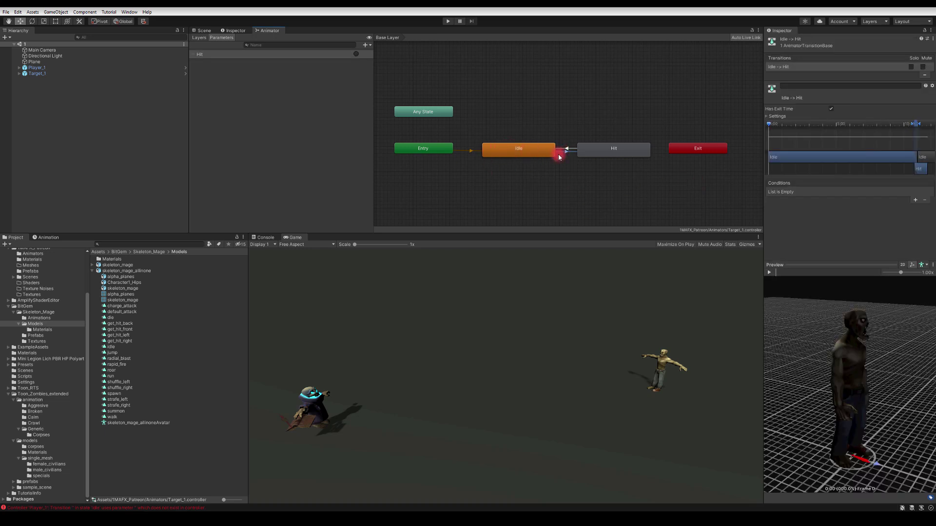
left_click(916, 200)
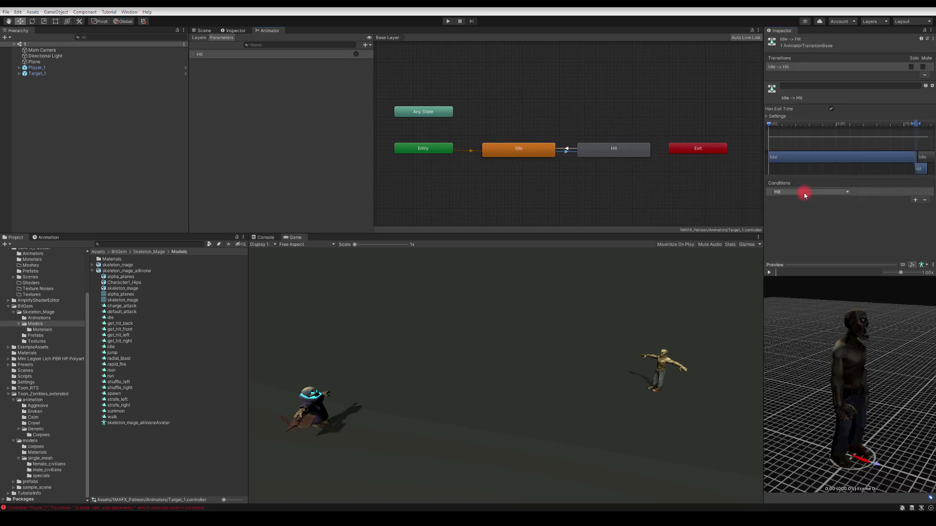
left_click(804, 195)
left_click(783, 214)
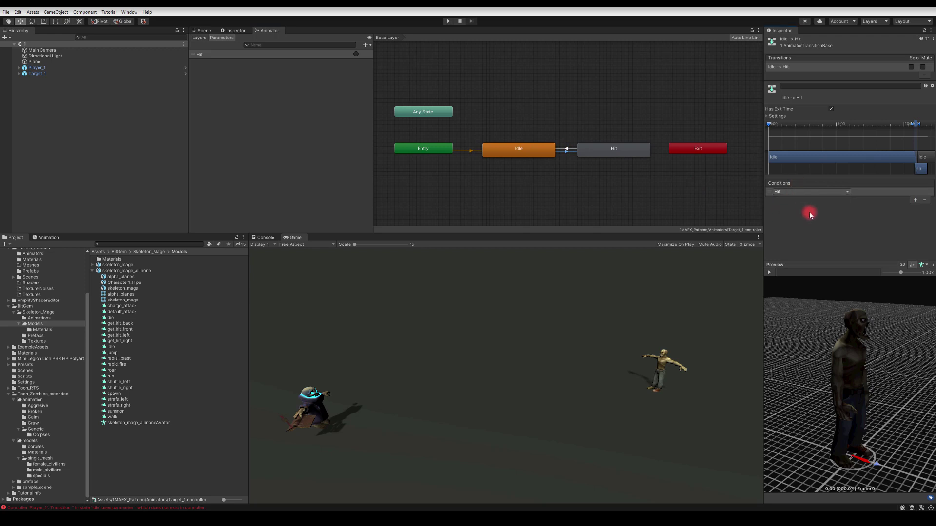
left_click(602, 178)
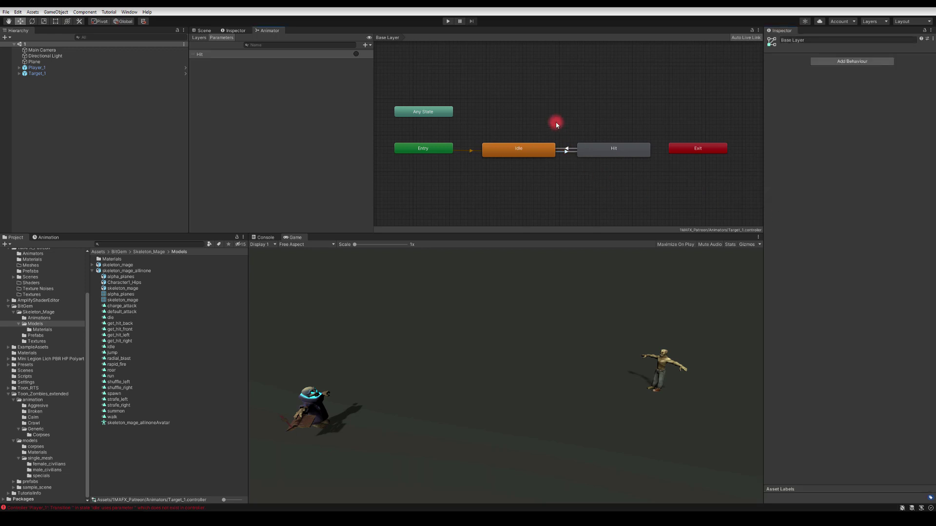
Test-fire the Hit trigger in Play mode, stop, and review the Idle→Hit transition.
left_click(447, 22)
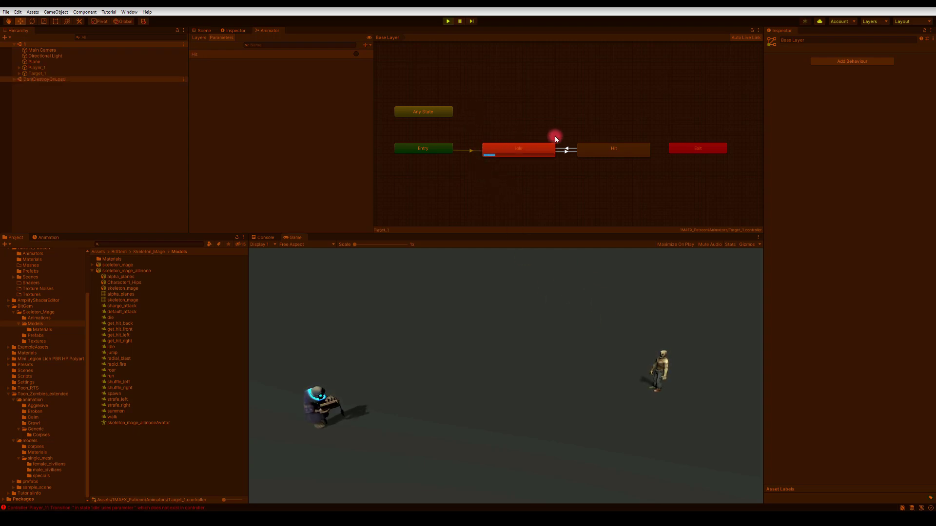
left_click(356, 54)
left_click(447, 21)
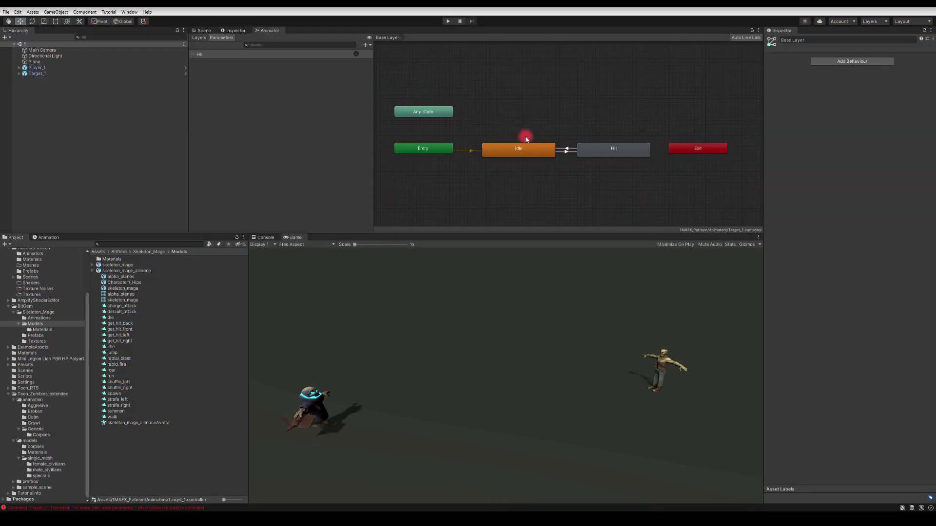
left_click(565, 152)
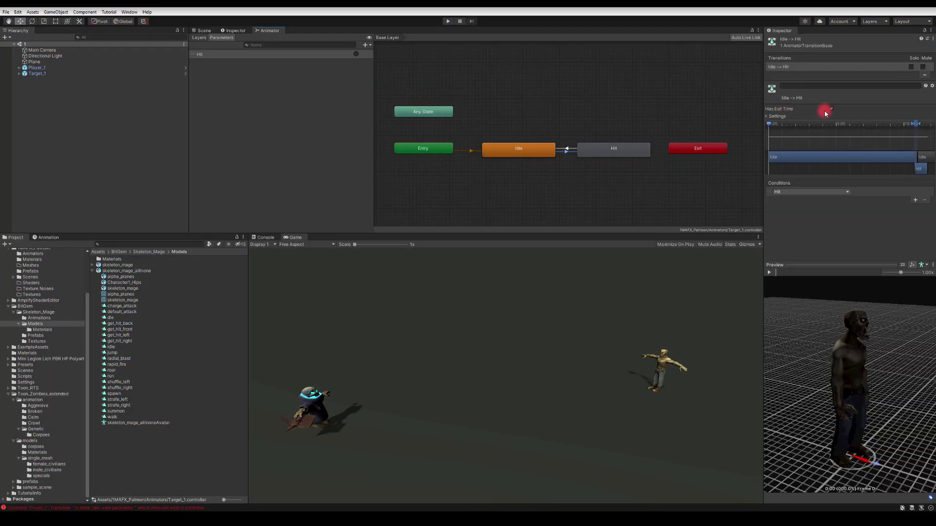
left_click(461, 62)
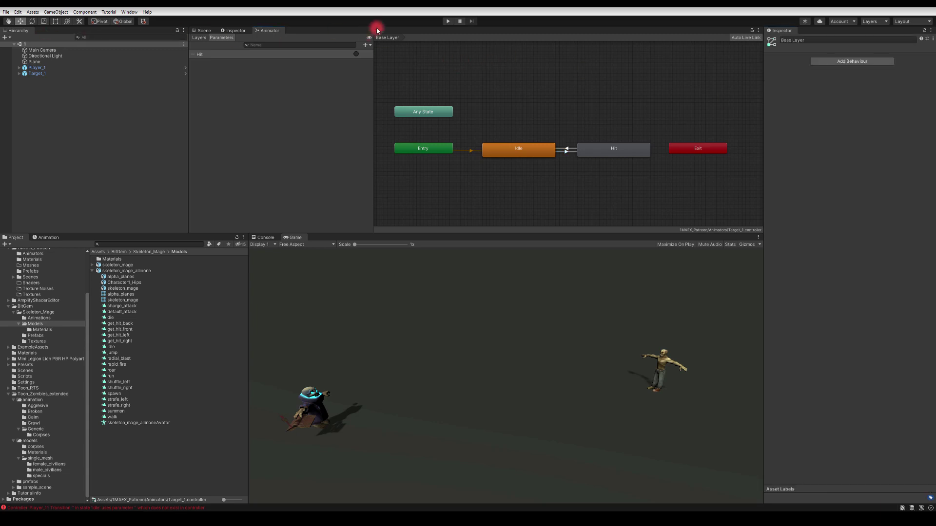
Rerun Play mode, fire Hit on Target_1, inspect the Hit state, then stop.
left_click(449, 21)
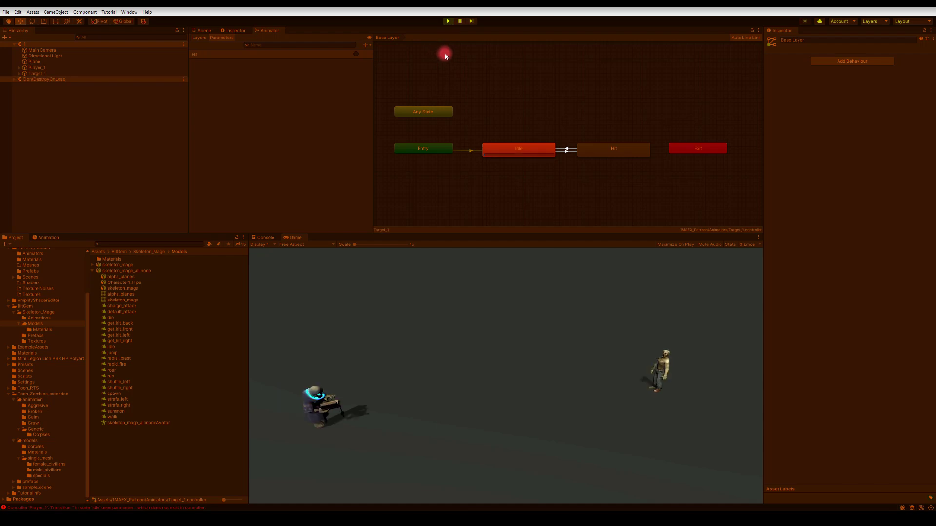
left_click(355, 54)
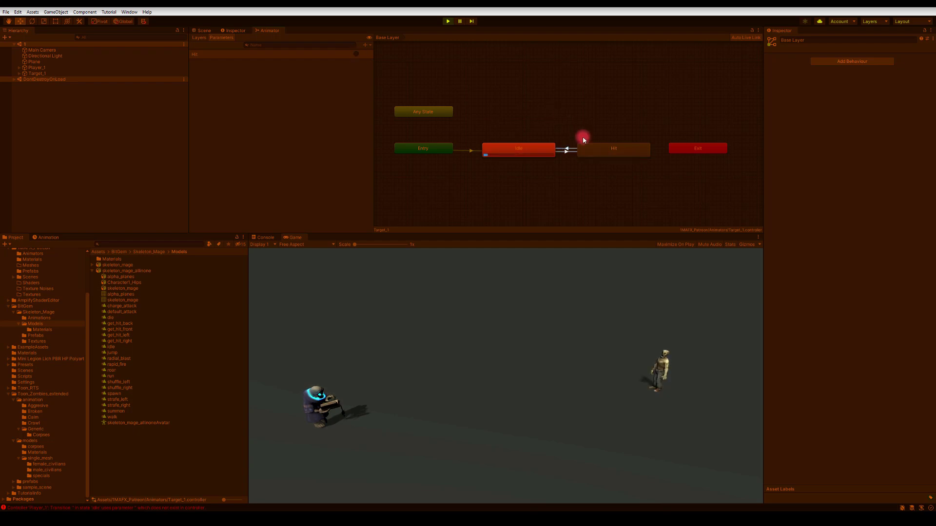
left_click(592, 149)
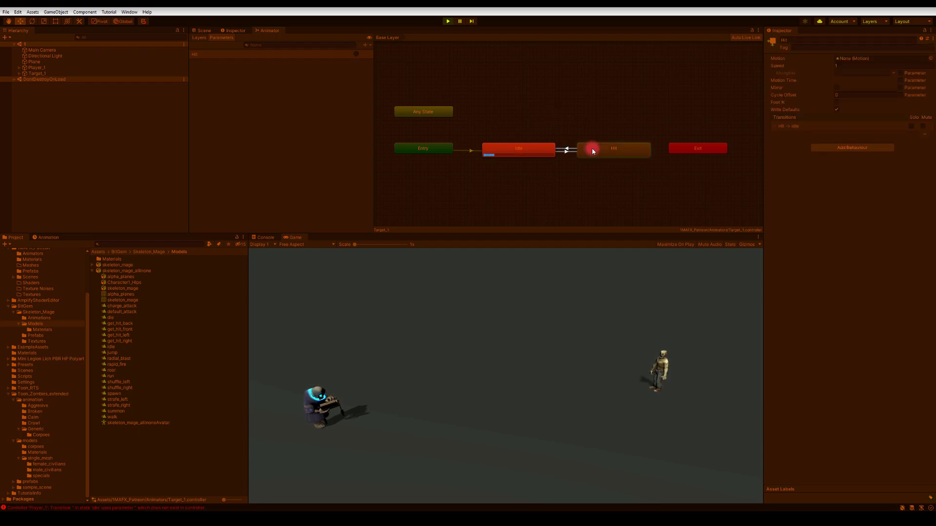
left_click(447, 21)
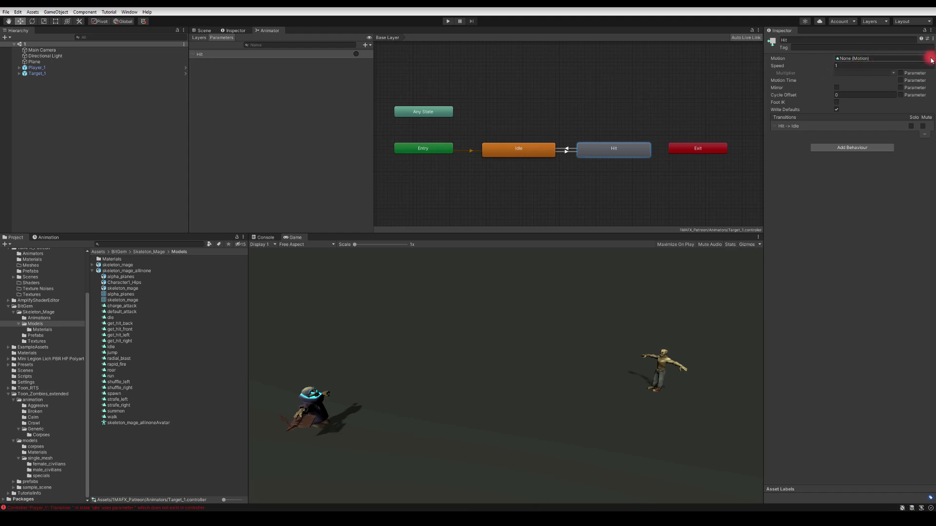
Assign TZ_broken_damage_A from the Broken animations folder as the Hit state's Motion.
left_click(510, 147)
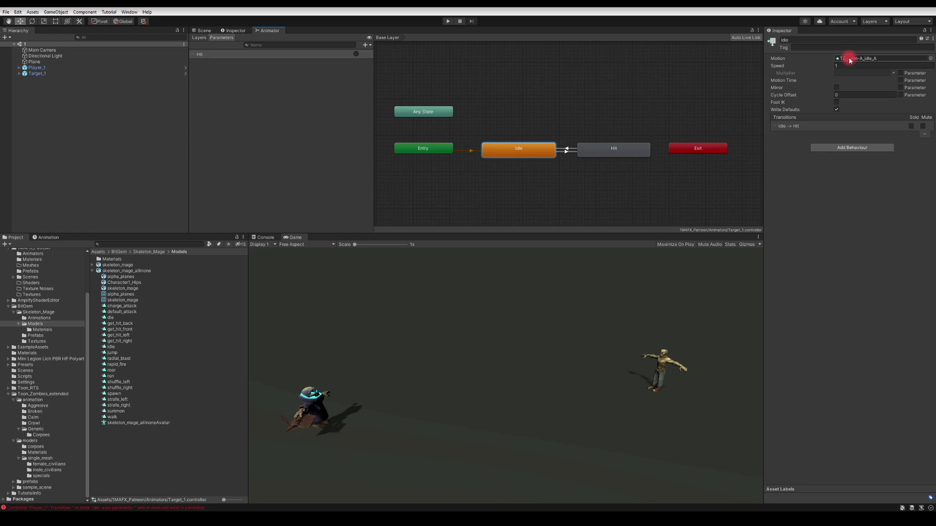
left_click(849, 60)
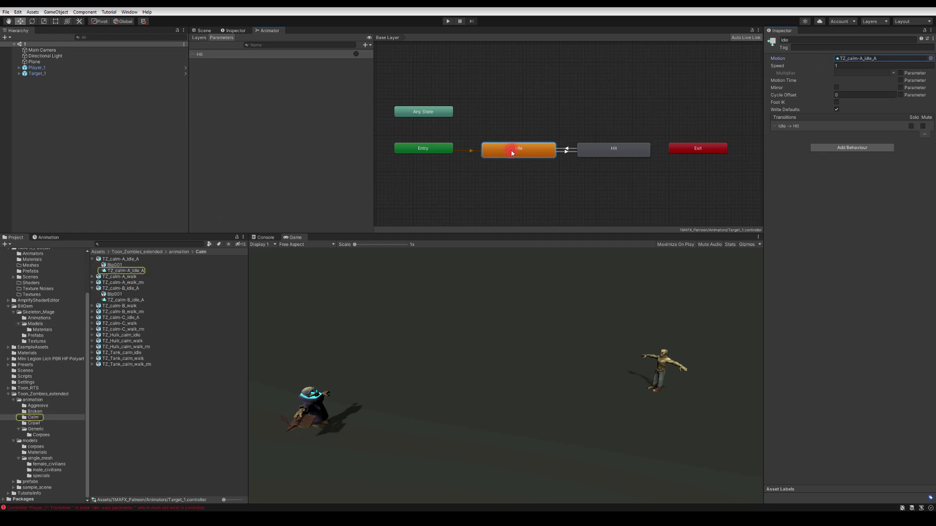
left_click(589, 150)
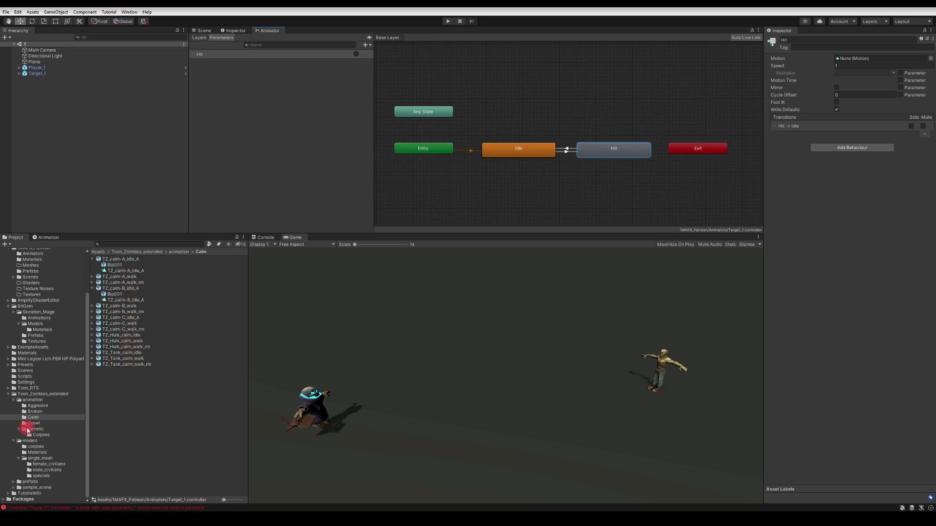
left_click(34, 413)
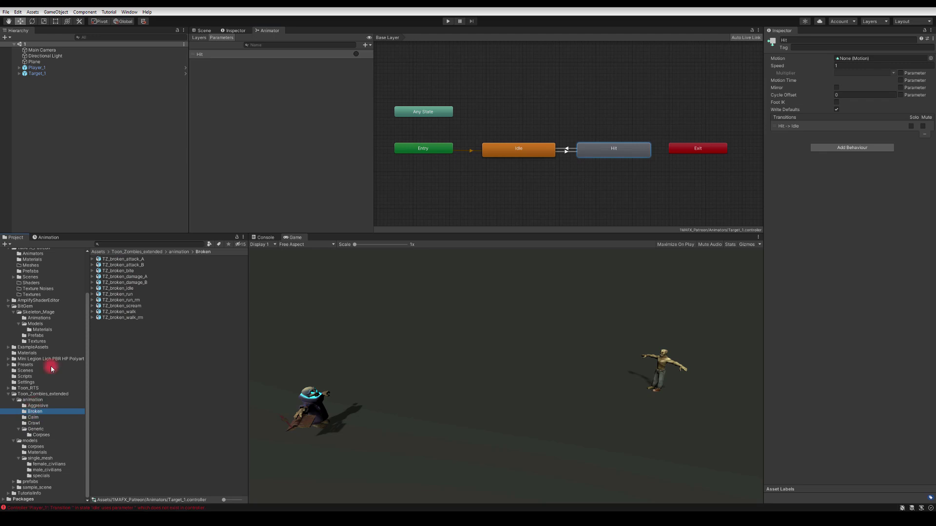
left_click(93, 277)
left_click_drag(115, 290, 851, 60)
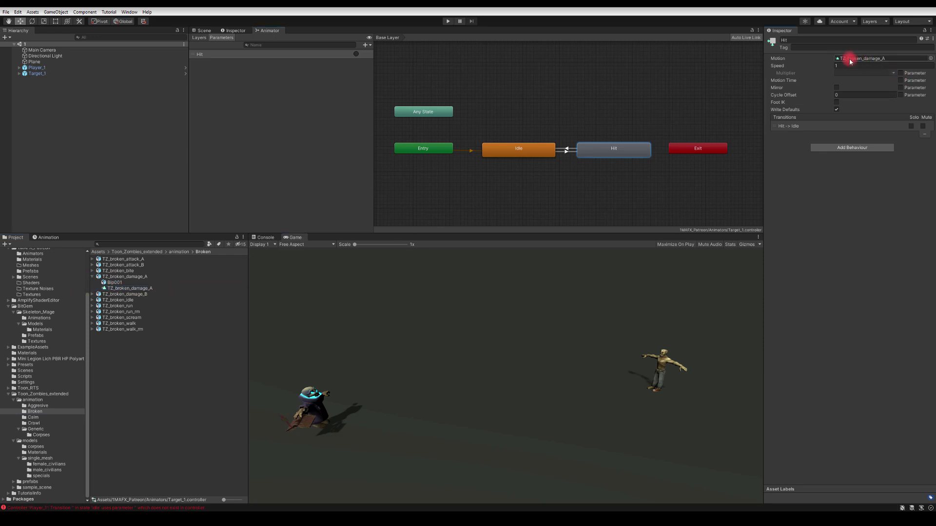
Play the scene and fire Target_1's Hit trigger three times to watch the damage clip.
left_click(448, 21)
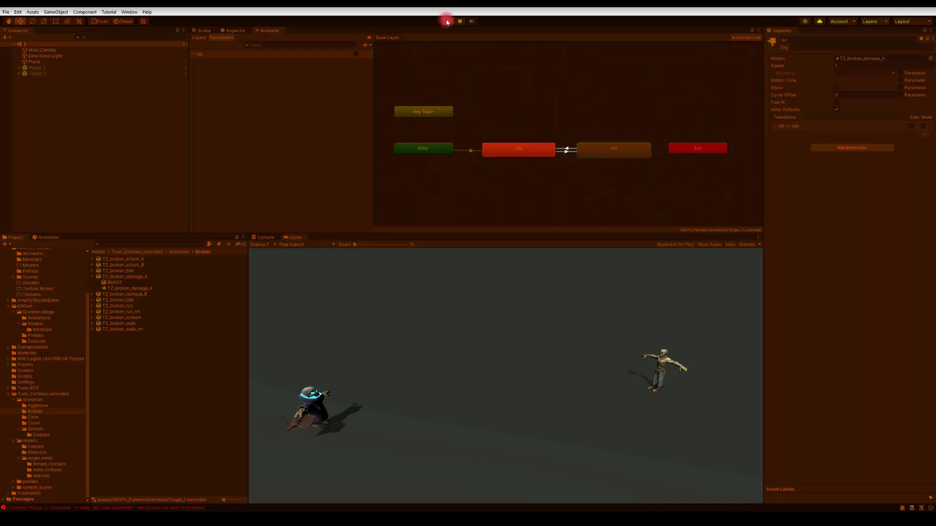
left_click(355, 55)
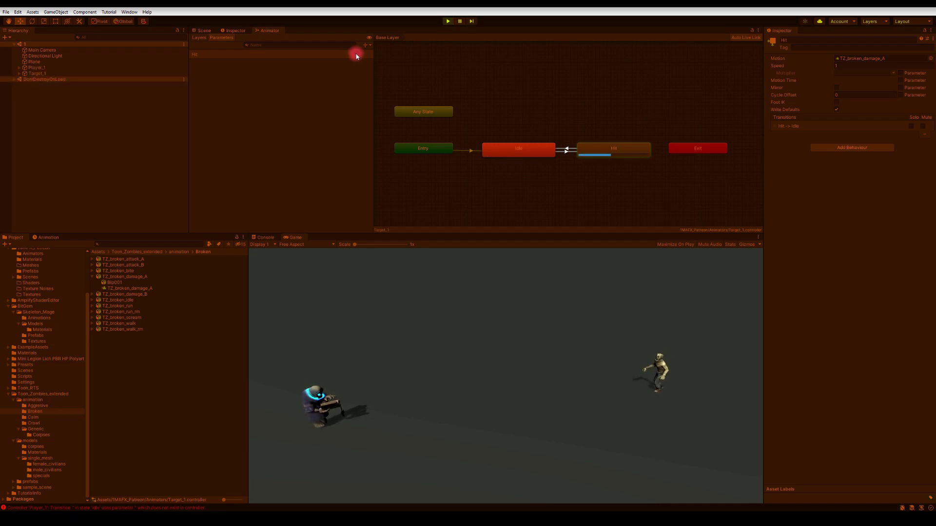
left_click(356, 54)
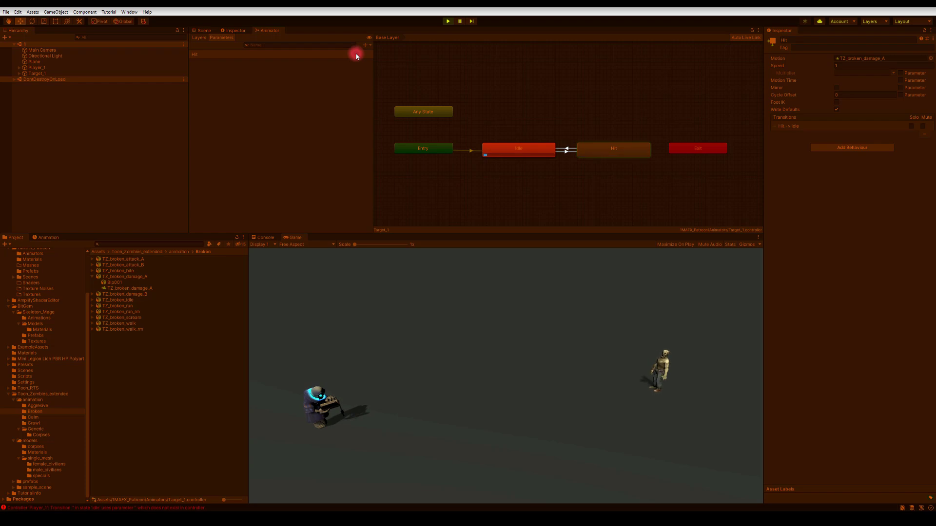
left_click(355, 55)
Stop Play mode and make TZ_broken_damage_B the Hit state's Motion.
left_click(92, 295)
left_click_drag(111, 306, 860, 59)
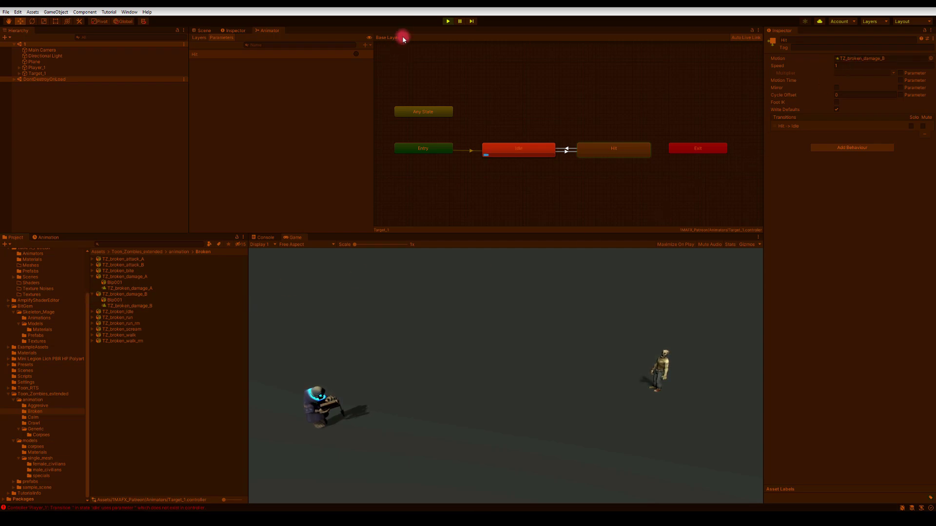
left_click(356, 55)
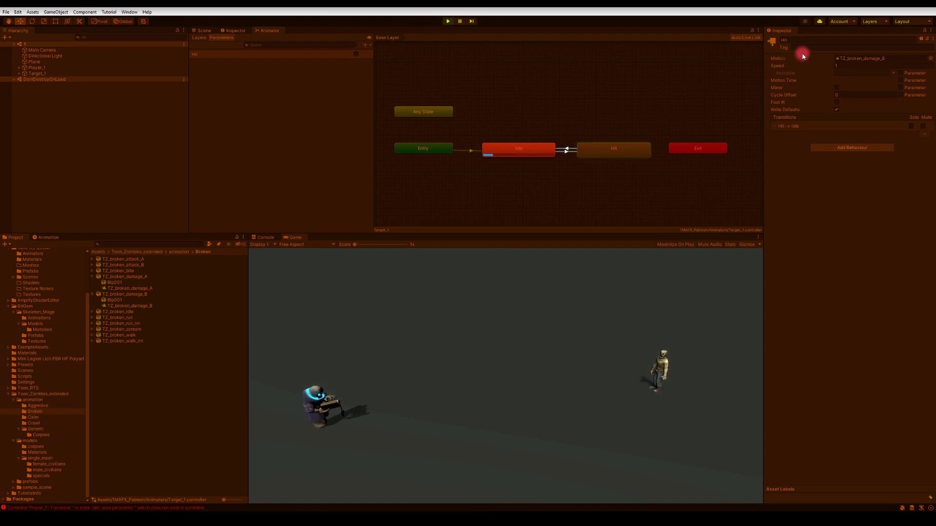
left_click(842, 58)
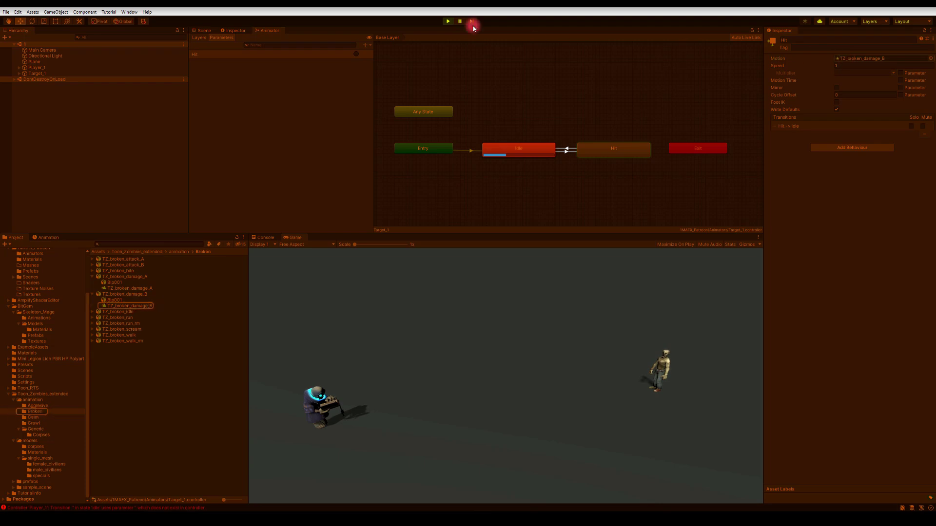
left_click(447, 21)
left_click_drag(131, 310, 860, 59)
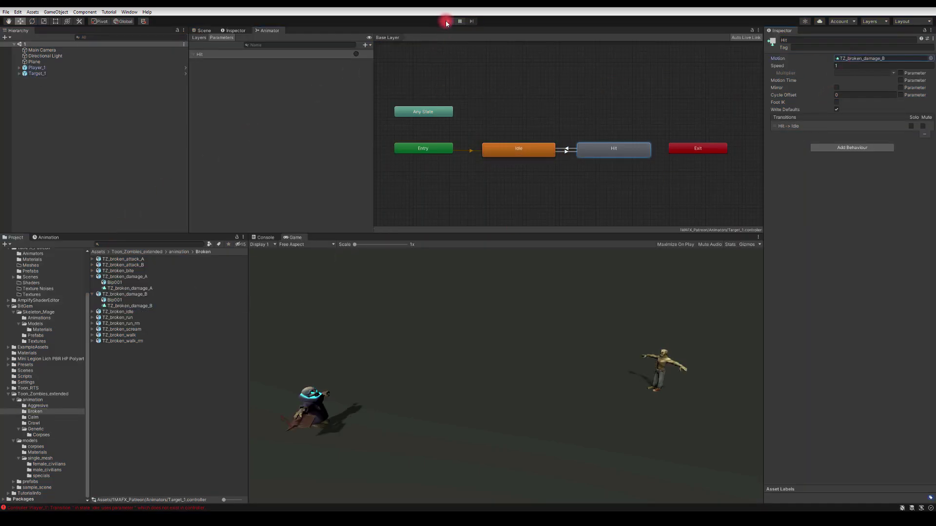
Save the scene from the File menu and enter Play mode again.
left_click(6, 12)
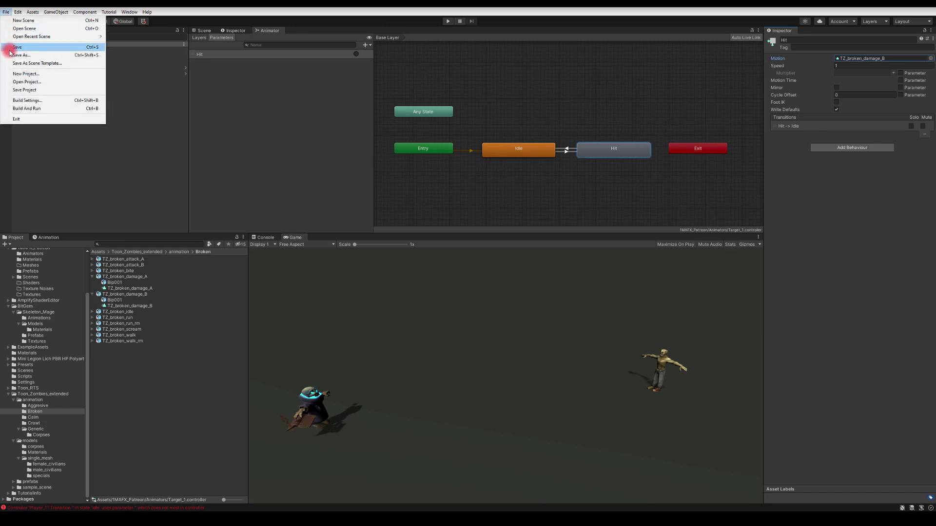
left_click(10, 47)
left_click(7, 12)
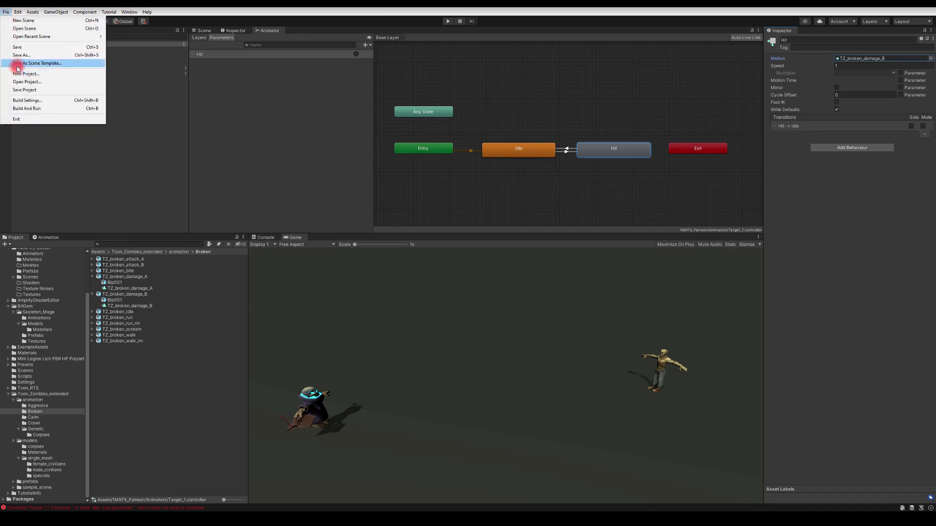
left_click(25, 89)
left_click(448, 22)
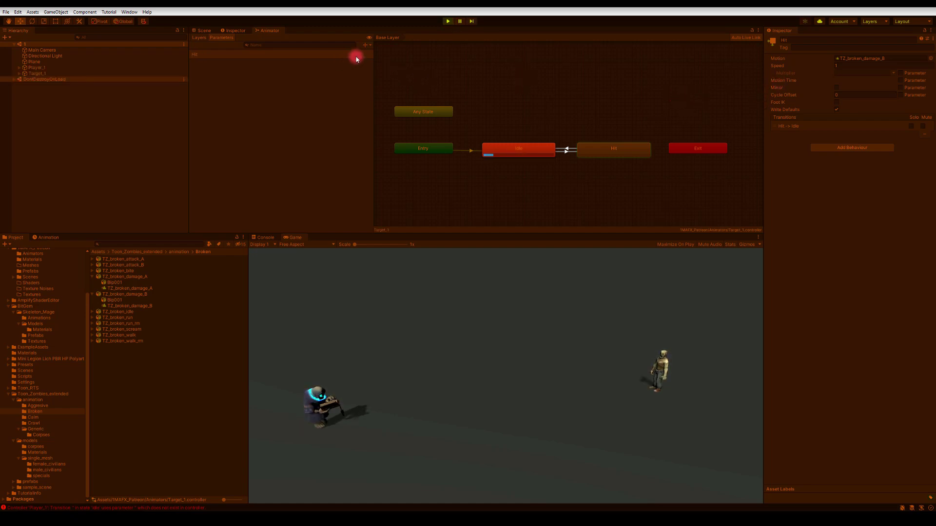
Fire the zombie's Hit trigger, then Player_1's Cast trigger twice, and stop Play mode.
left_click(357, 54)
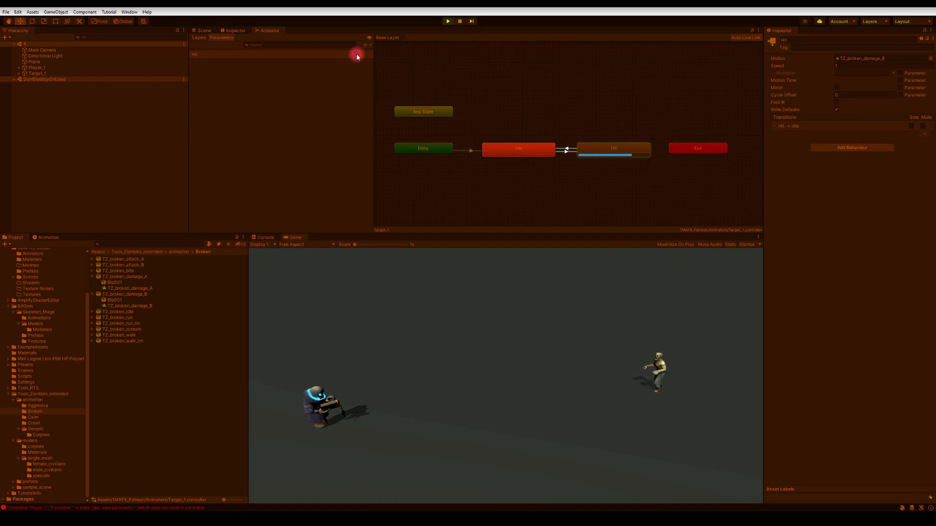
left_click(34, 68)
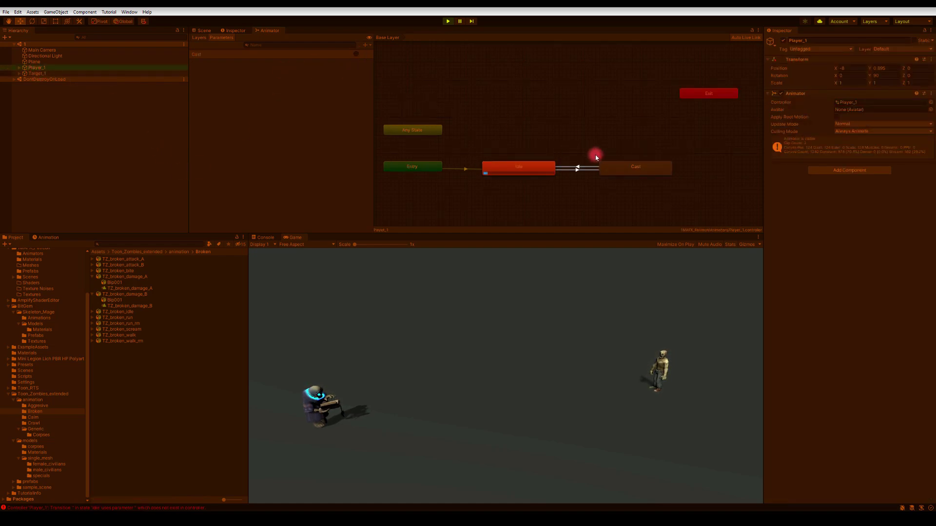
left_click(355, 55)
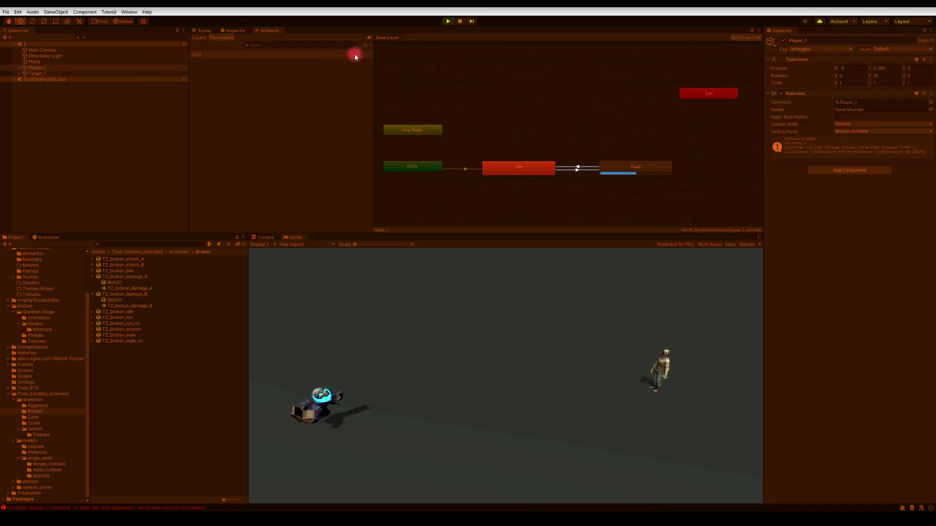
left_click(355, 54)
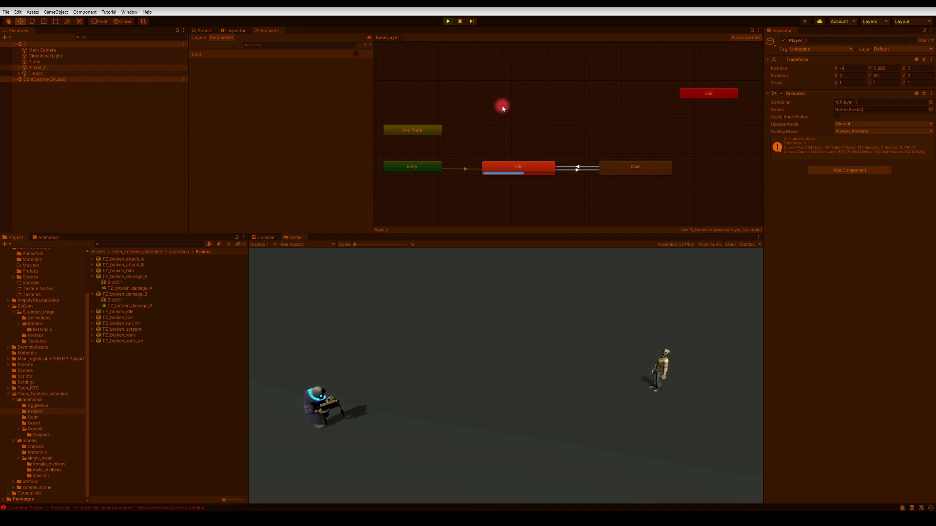
left_click(448, 21)
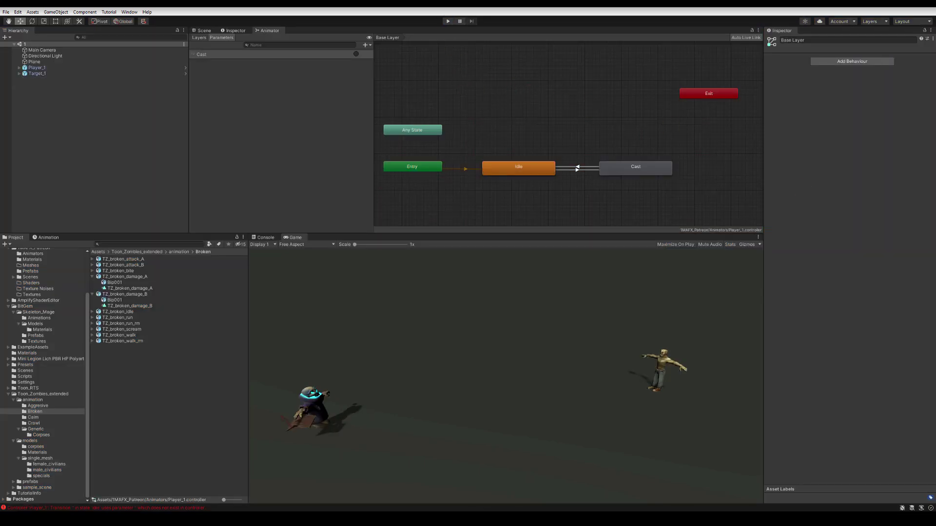
In Scene view, frame Player_1 and create an empty child under it named Collision.
left_click(200, 30)
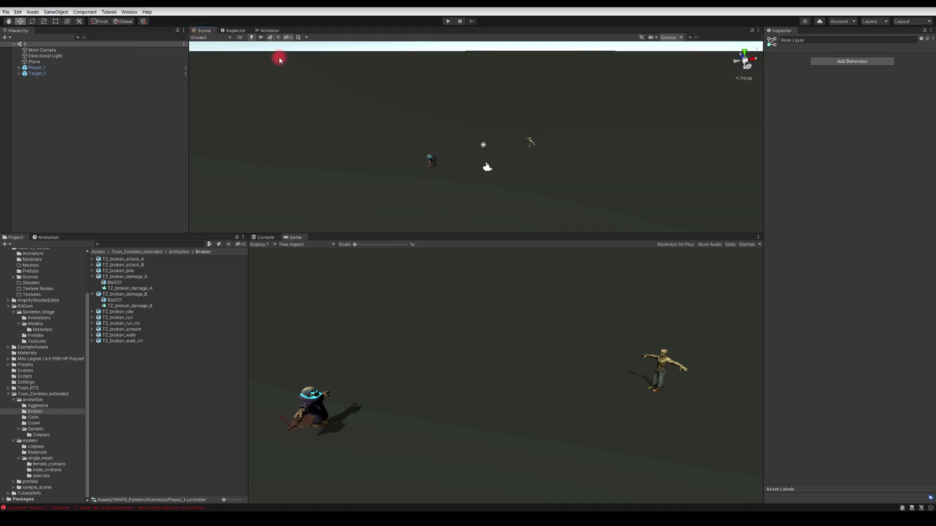
left_click(18, 68)
left_click(29, 69)
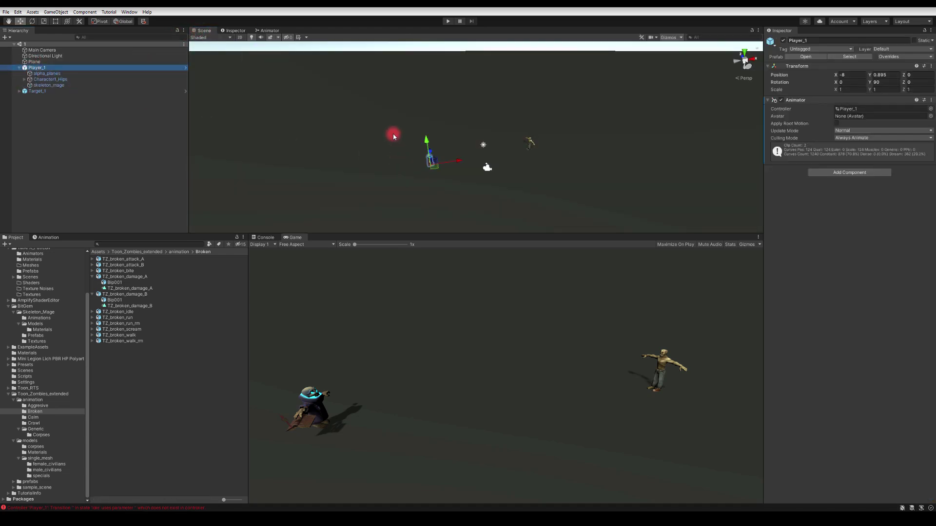
scroll(393, 134, "up", 5)
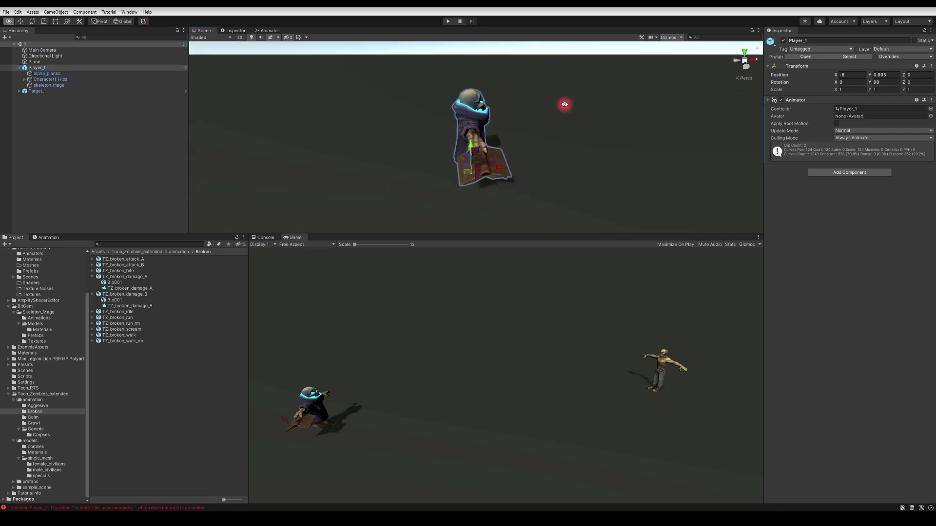
left_click_drag(564, 104, 226, 86, "alt")
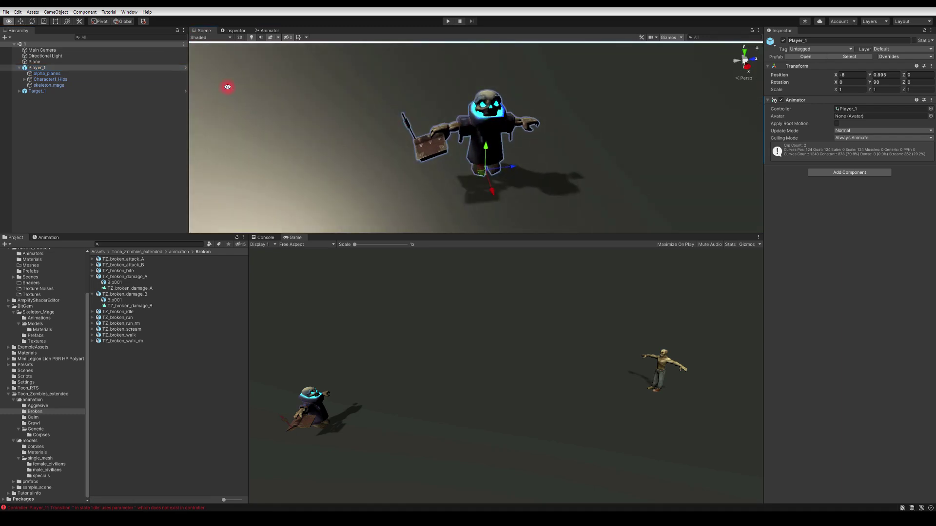
left_click(5, 38)
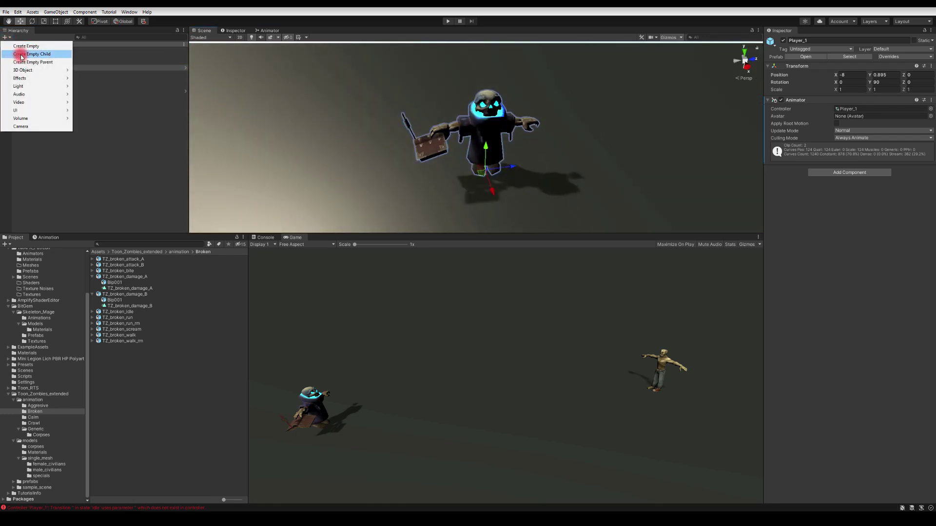
left_click(21, 55)
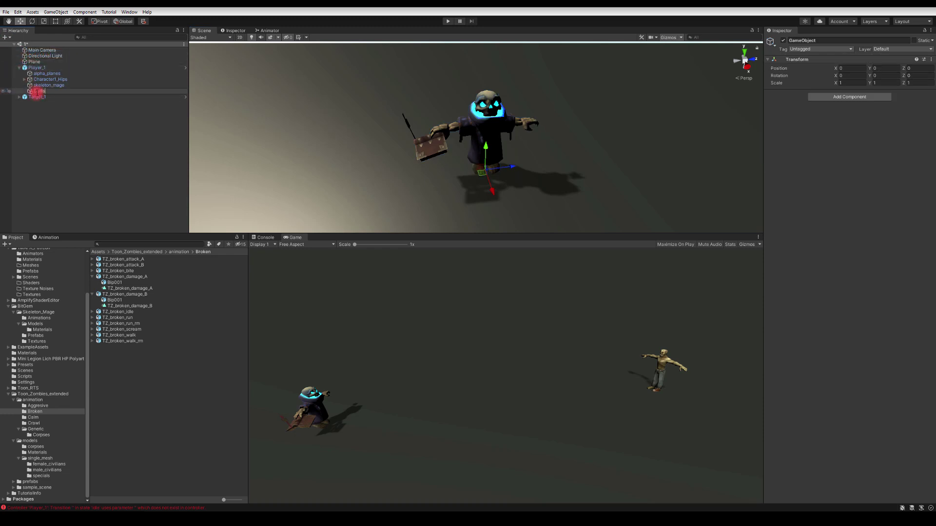
key("Return")
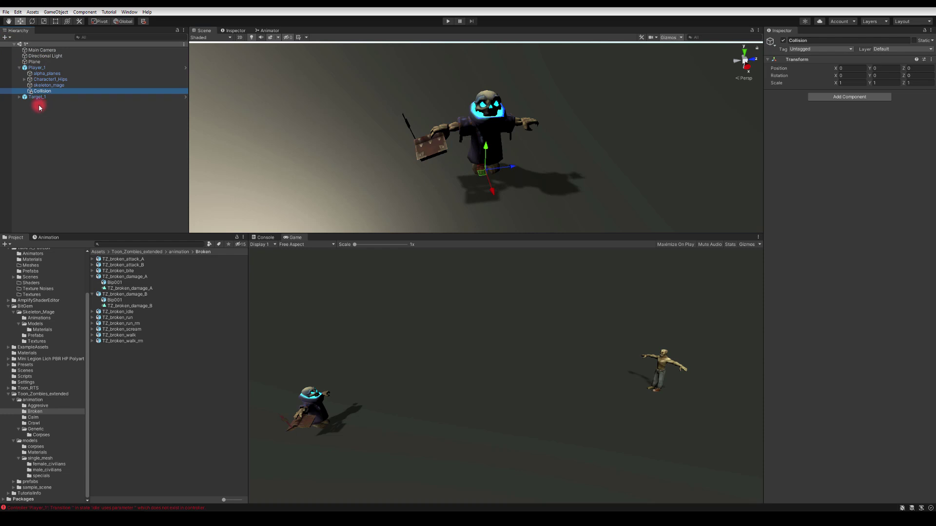
Add a Capsule Collider component to the Collision object.
left_click(830, 97)
type("cap")
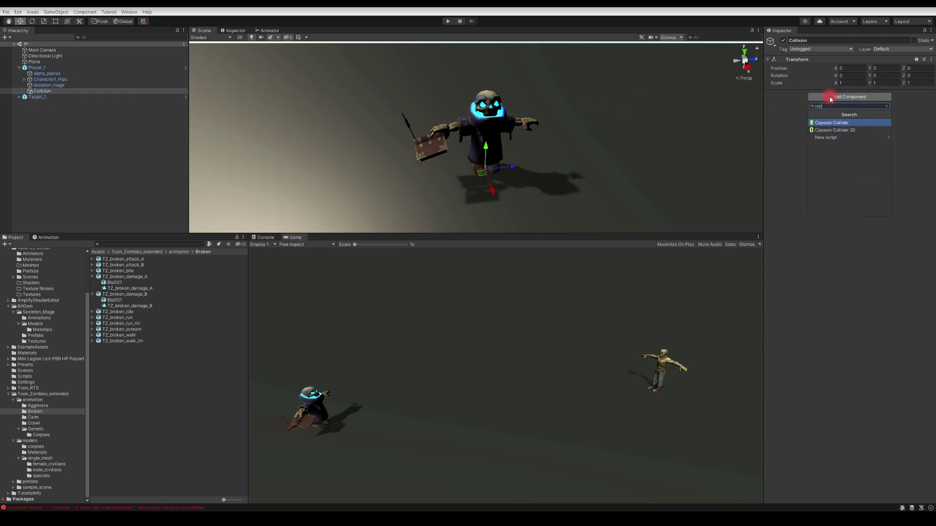
key("Return")
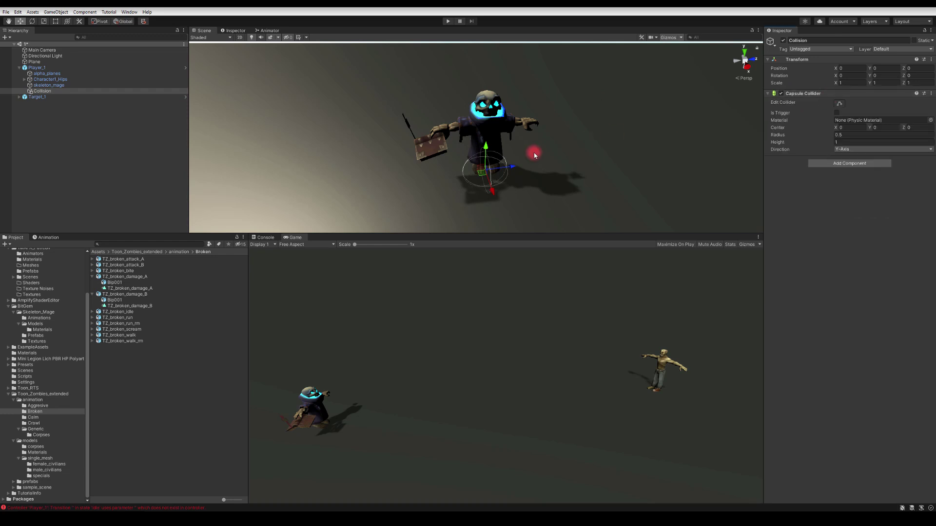
left_click_drag(590, 137, 658, 90, "alt")
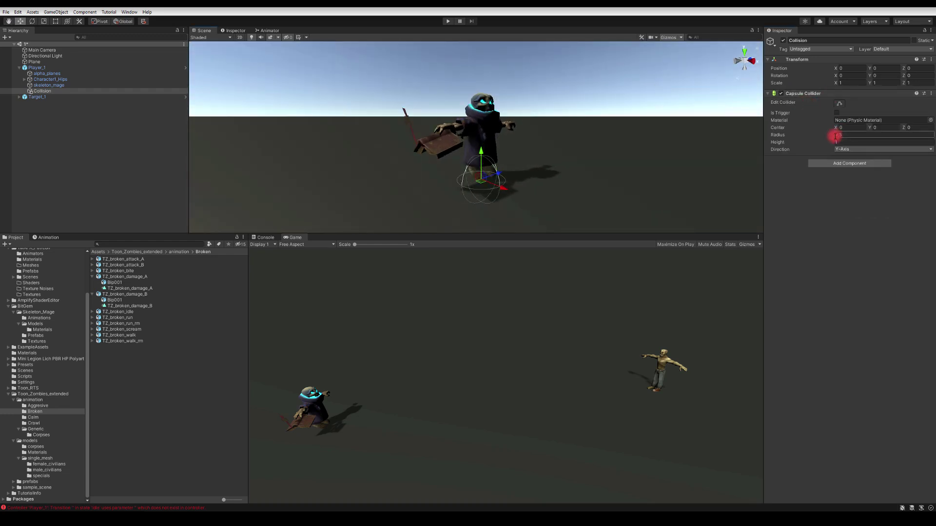
Set the collider's height to 2 and radius 0.5, raise it over the mage, and check the fit.
mouse_move(779, 135)
left_mouse_down()
mouse_move(788, 136)
mouse_move(780, 134)
mouse_move(778, 146)
mouse_move(791, 142)
left_mouse_up()
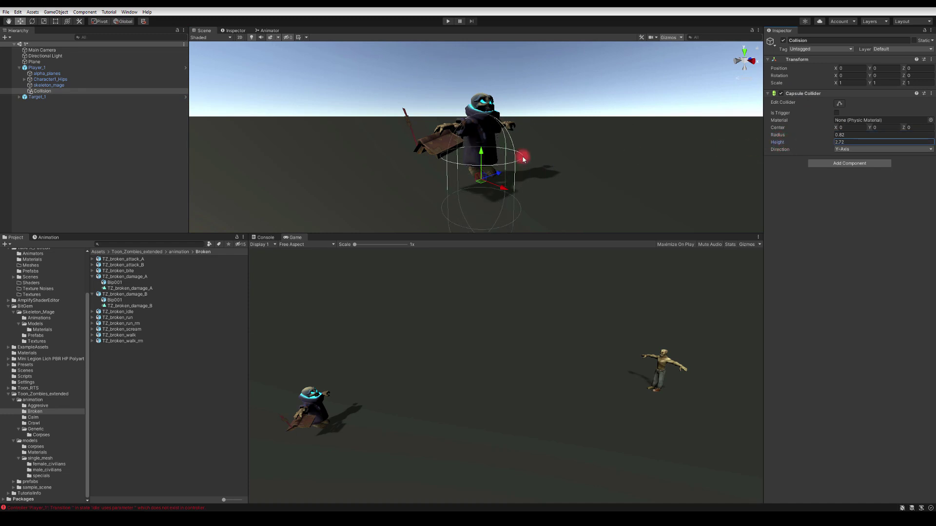
left_click_drag(483, 152, 478, 111)
double_click(842, 142)
type("28")
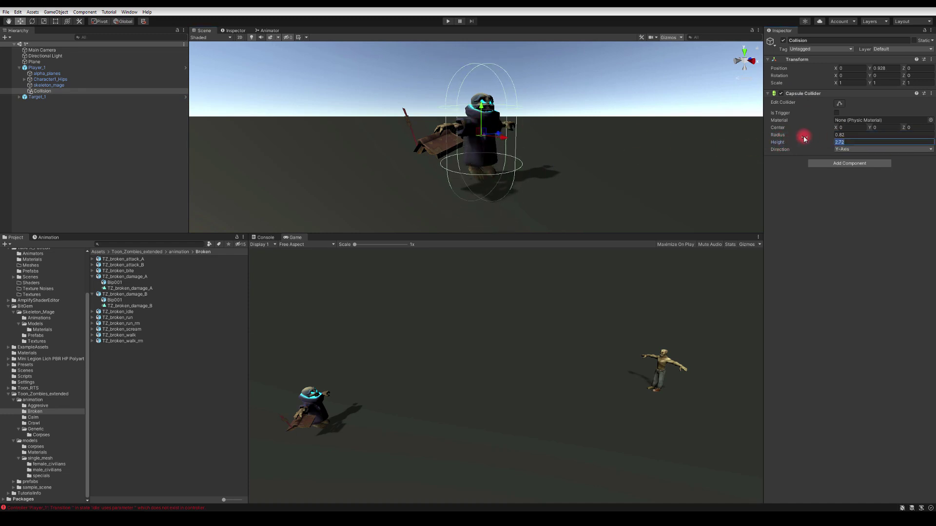
left_click(847, 135)
key("BackSpace")
type("0.5")
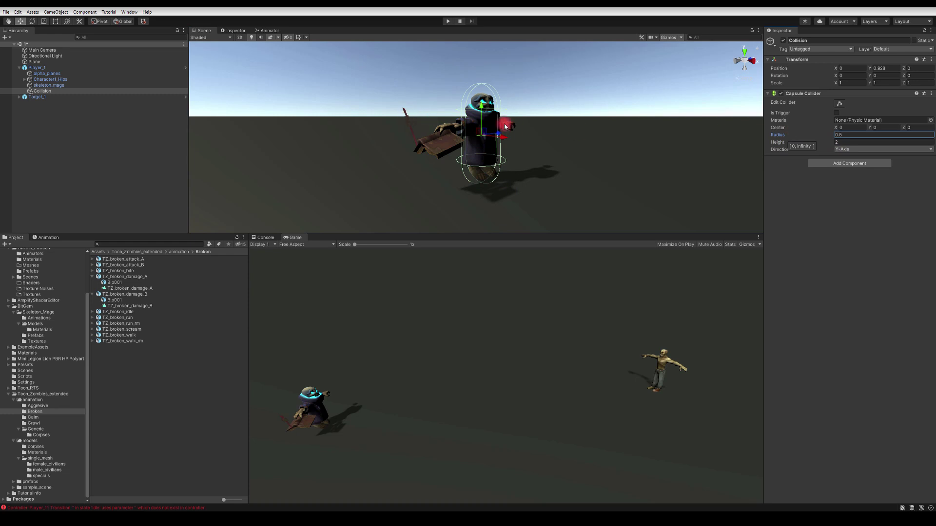
left_click_drag(585, 122, 531, 130, "alt")
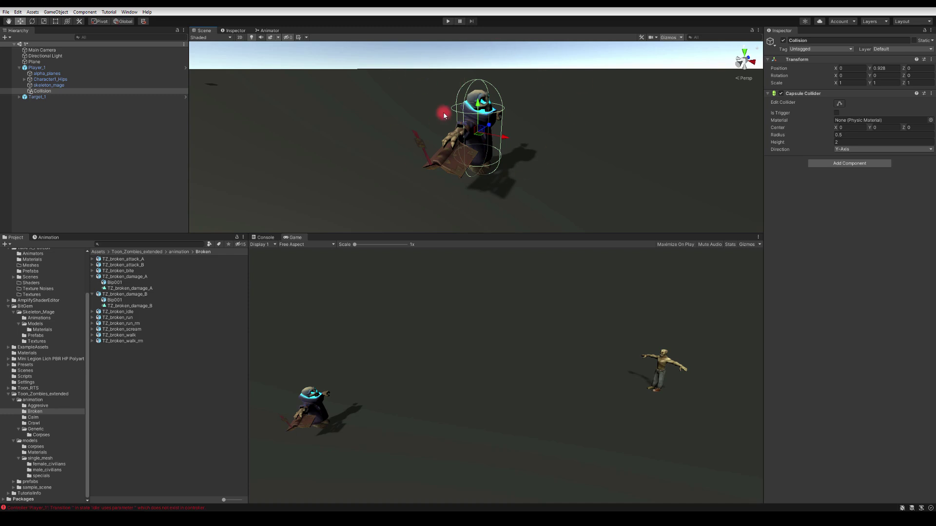
left_click_drag(531, 125, 658, 121, "alt")
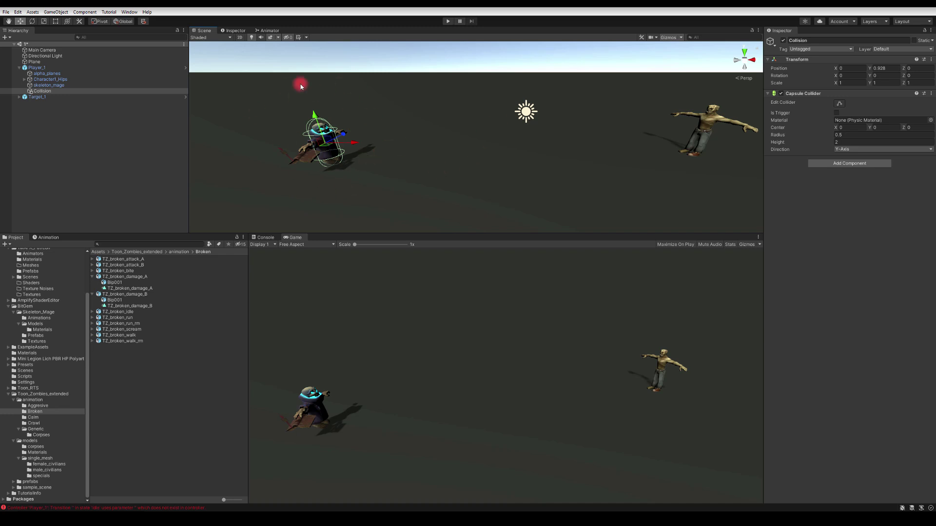
right_click_drag(300, 86, 497, 105)
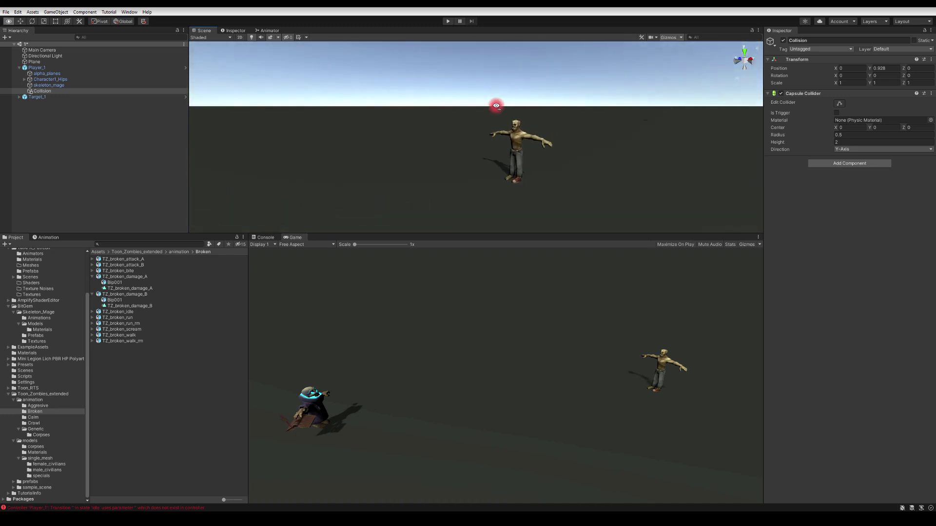
Create an empty child under Target_1 and rename it Collision.
left_click(31, 96)
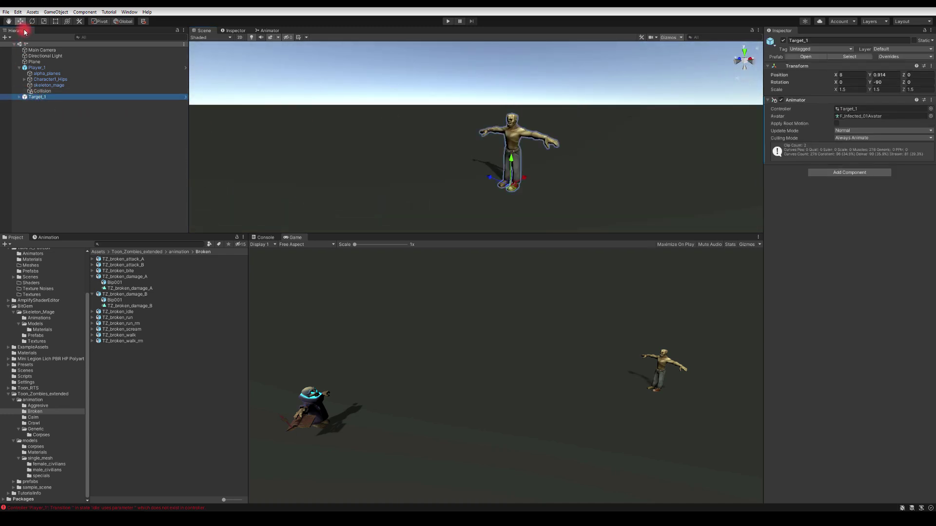
left_click(6, 37)
left_click(17, 51)
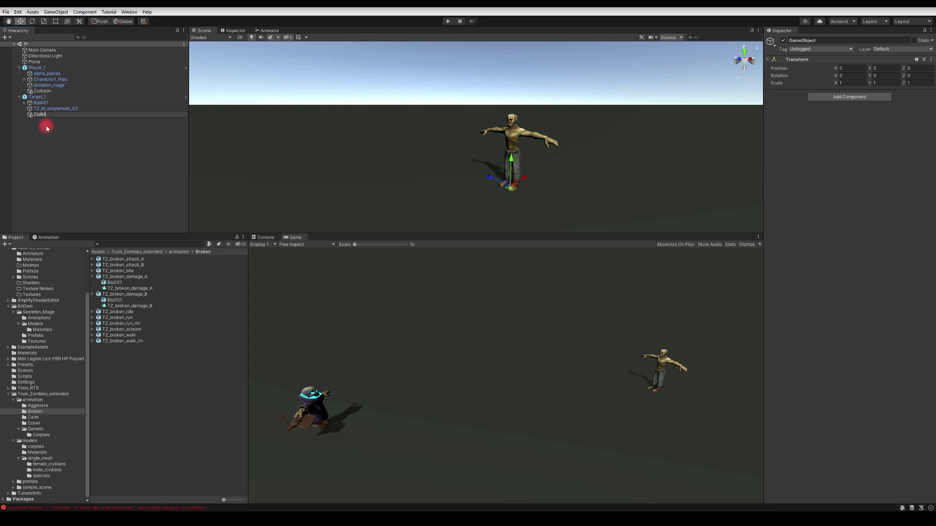
key("Return")
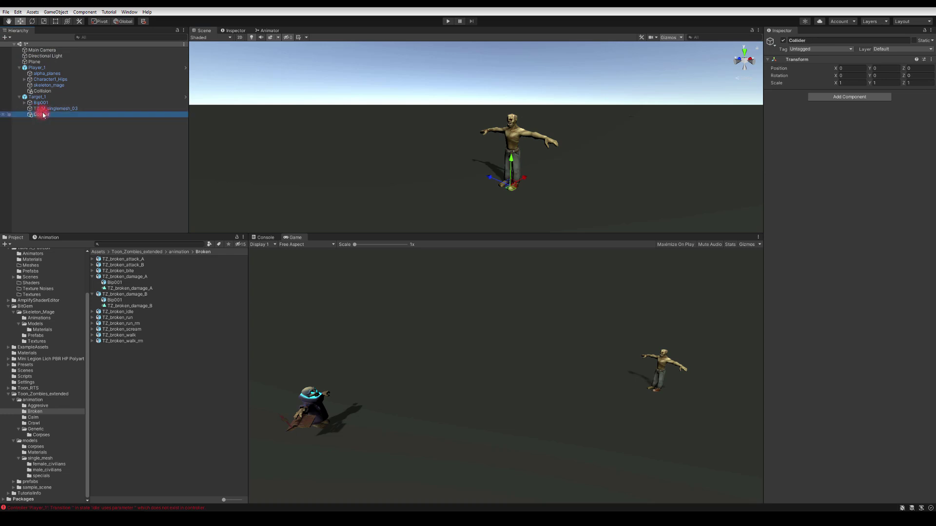
left_click(46, 115)
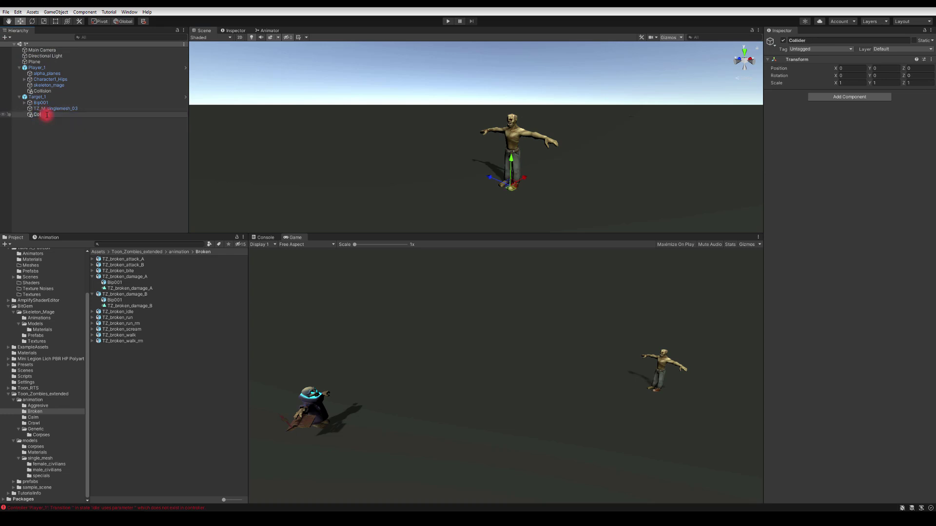
type("Collision")
key("Return")
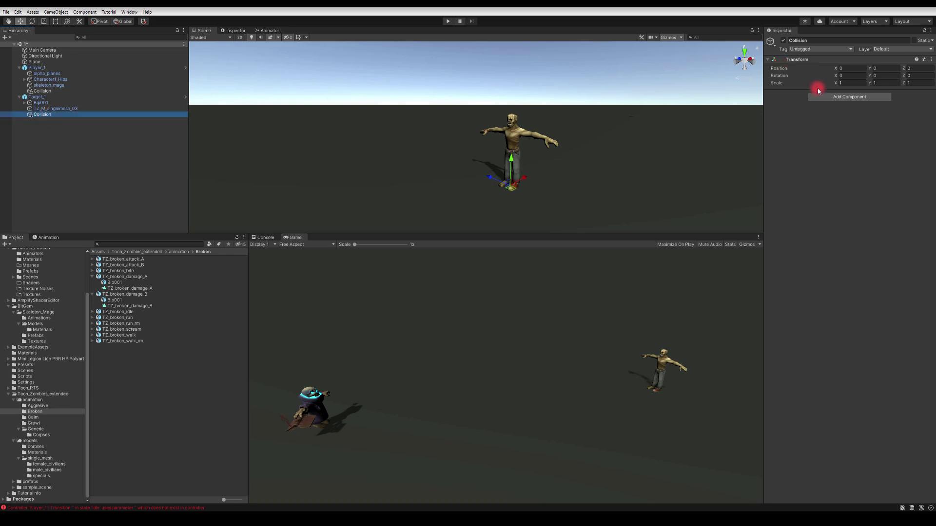
Copy Player_1's Capsule Collider and paste it as a new component on Target_1's Collision.
left_click(43, 91)
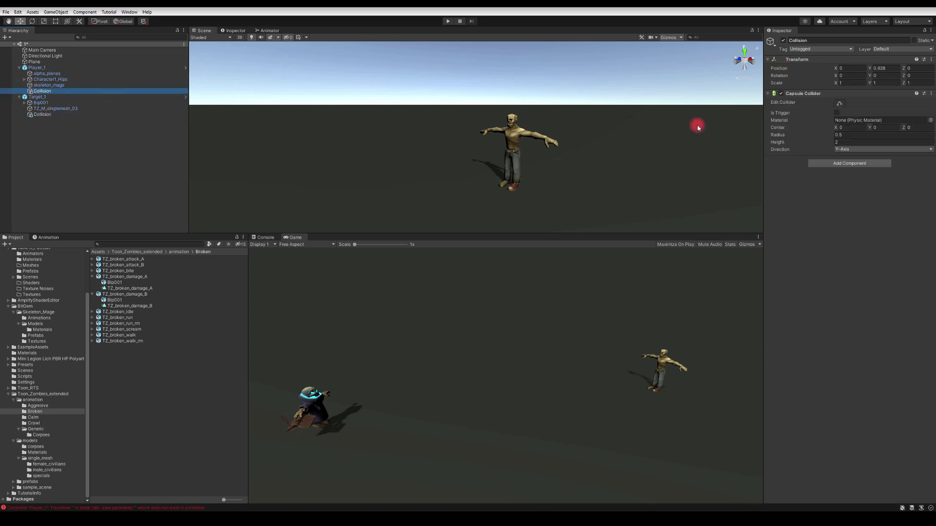
right_click(797, 93)
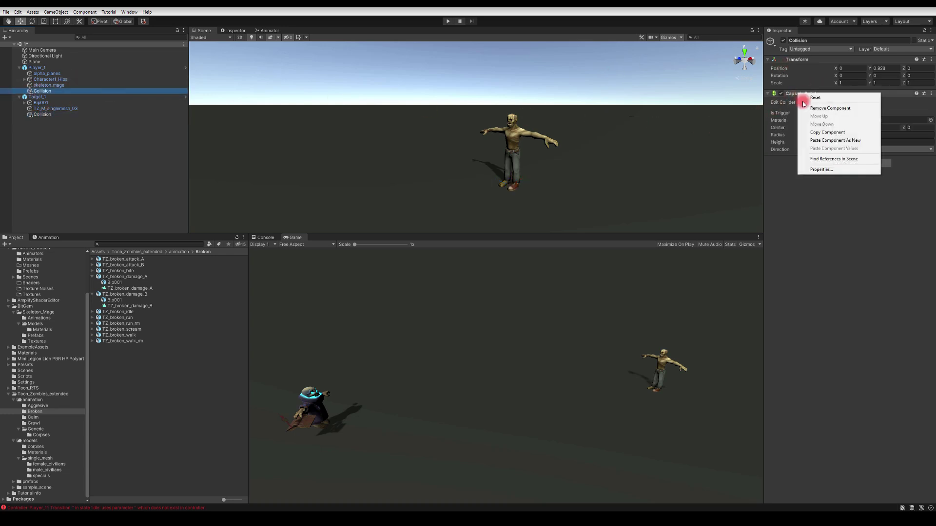
left_click(827, 132)
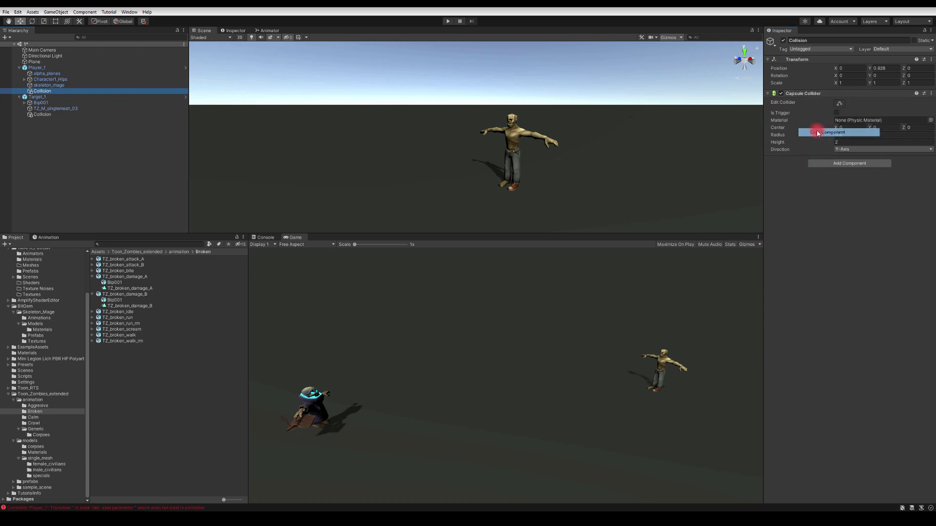
left_click(42, 114)
right_click(798, 62)
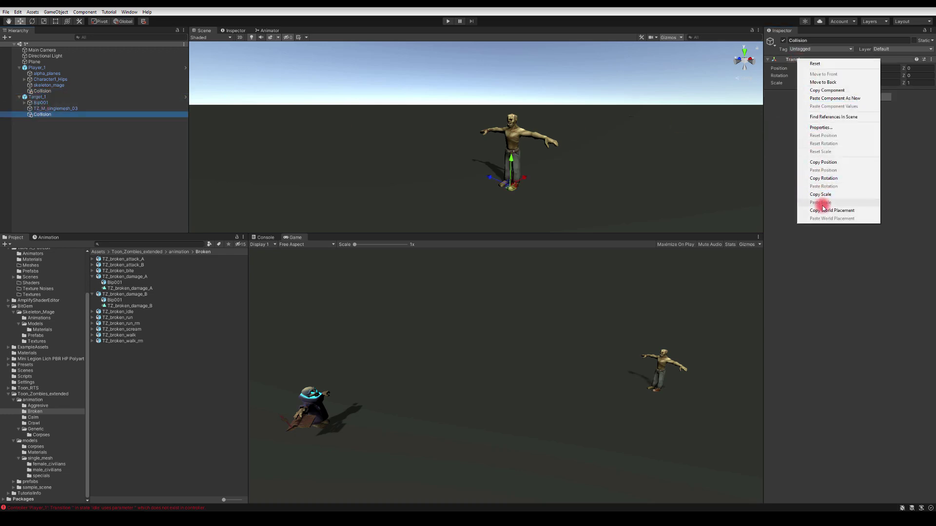
left_click(824, 100)
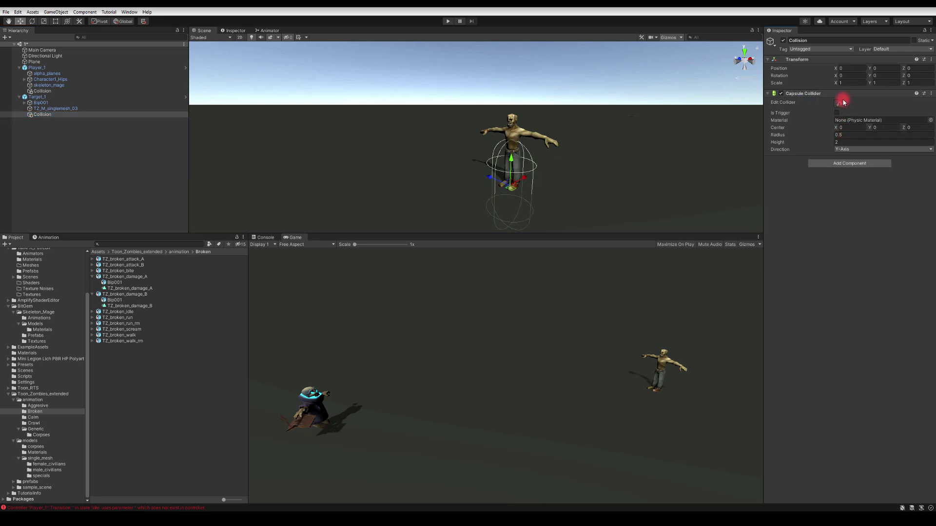
Reselect Target_1's Collision object and raise its capsule collider up the zombie's body.
left_click(840, 142)
left_click(38, 97)
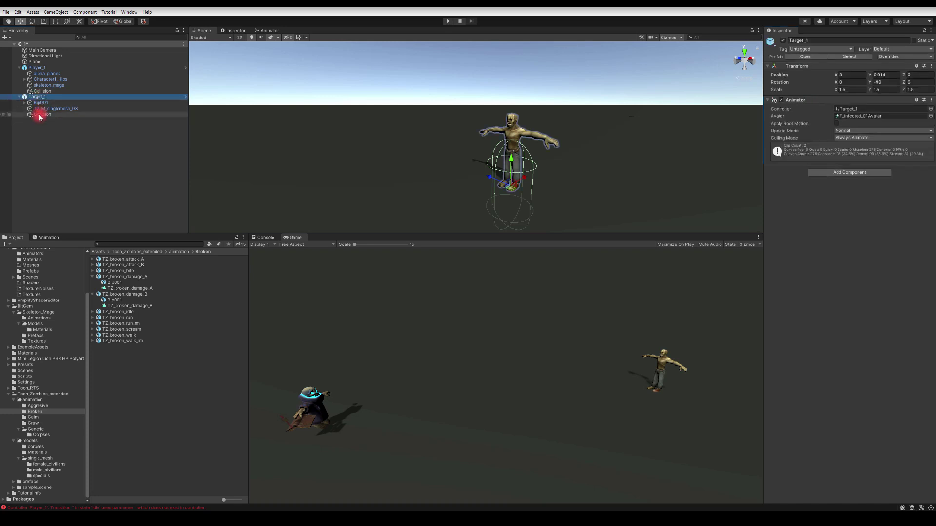
left_click(40, 116)
left_click_drag(508, 157, 508, 119)
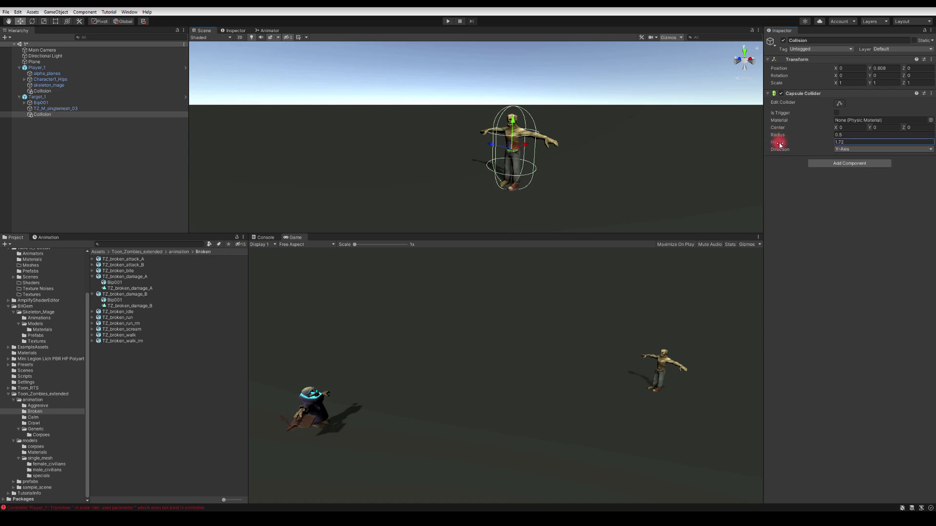
Set the capsule collider's height to 1.5 and radius to 0.3.
left_click(845, 141)
type("1.5")
left_click(844, 134)
left_click_drag(778, 131, 764, 134)
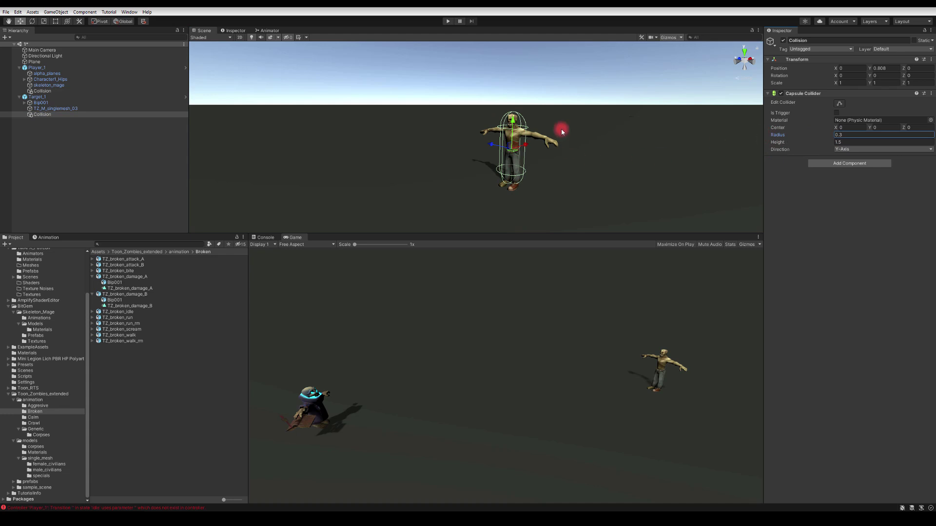
Lower the collider to Y 0.748 so it fits the zombie from the side.
left_click_drag(585, 153, 520, 152, "alt")
left_click_drag(547, 120, 548, 125)
right_click_drag(547, 124, 466, 157, "alt")
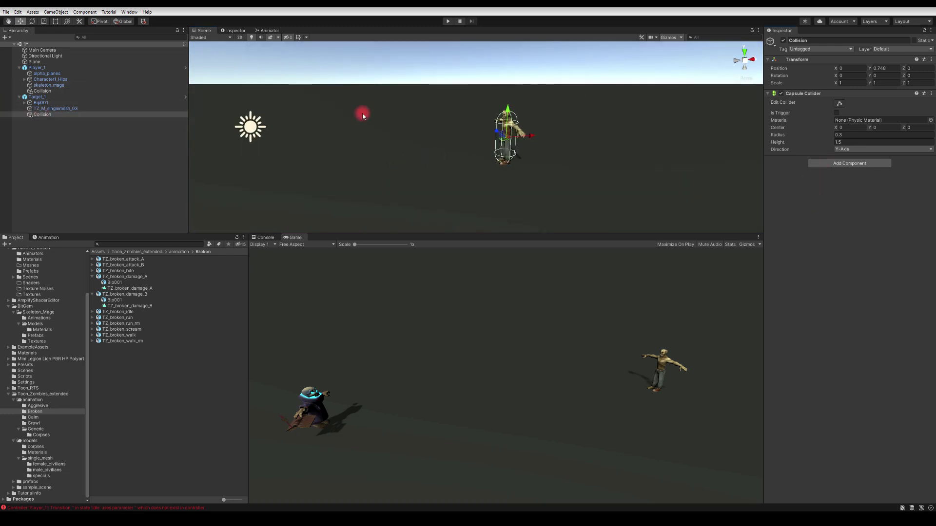
left_click(802, 51)
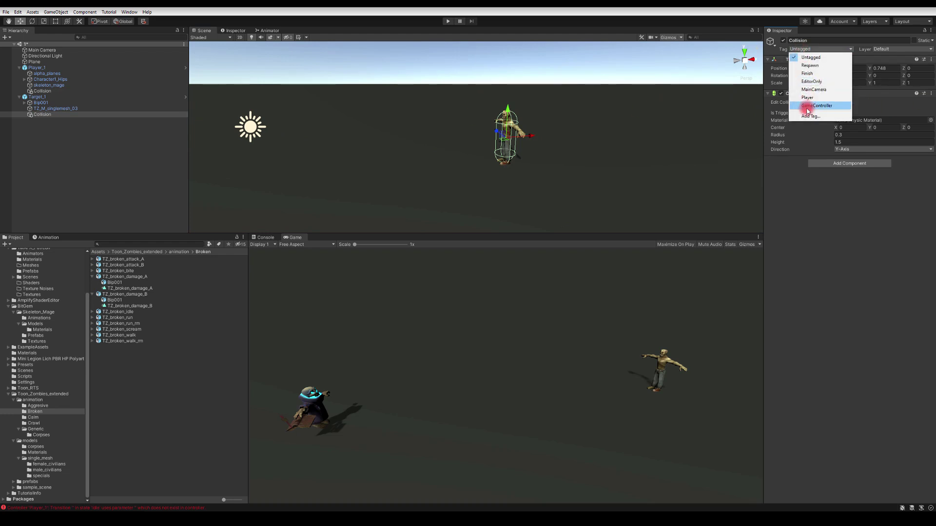
Add a new tag named Target in Tags & Layers.
left_click(806, 114)
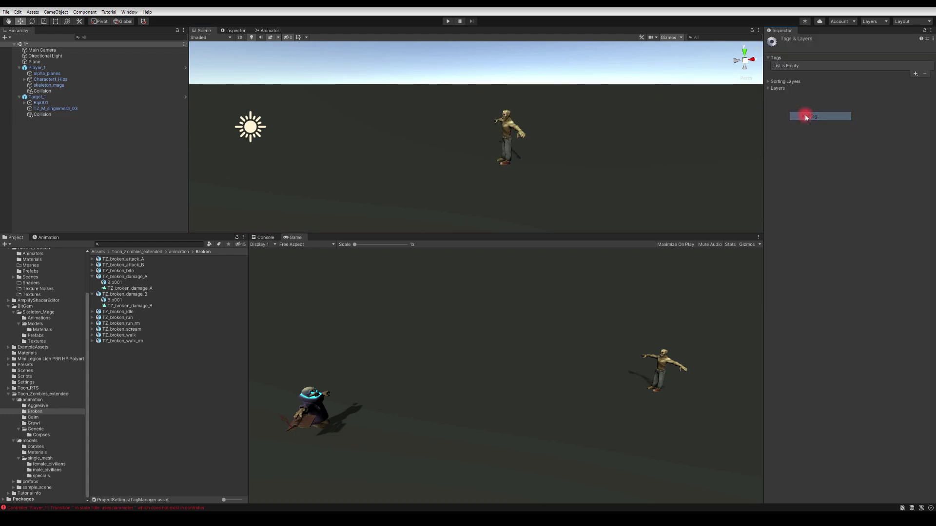
left_click(769, 82)
left_click(769, 81)
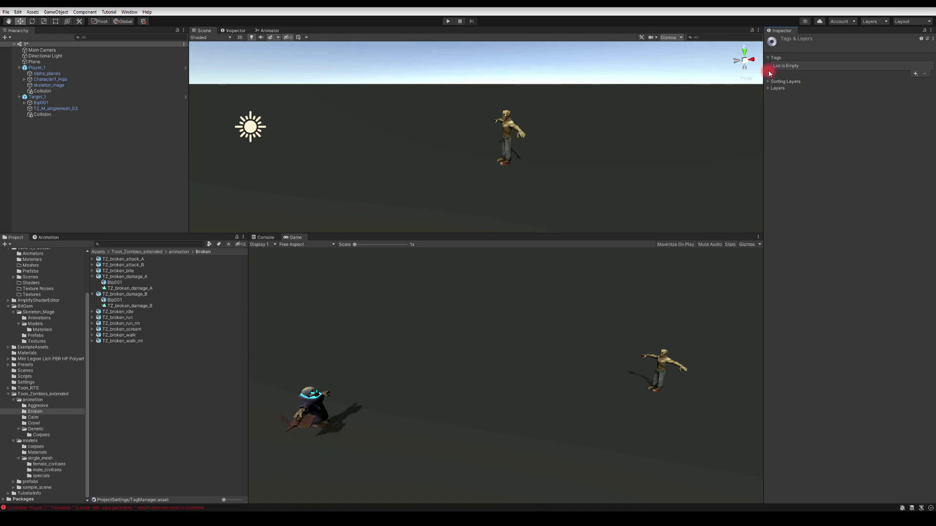
left_click(916, 73)
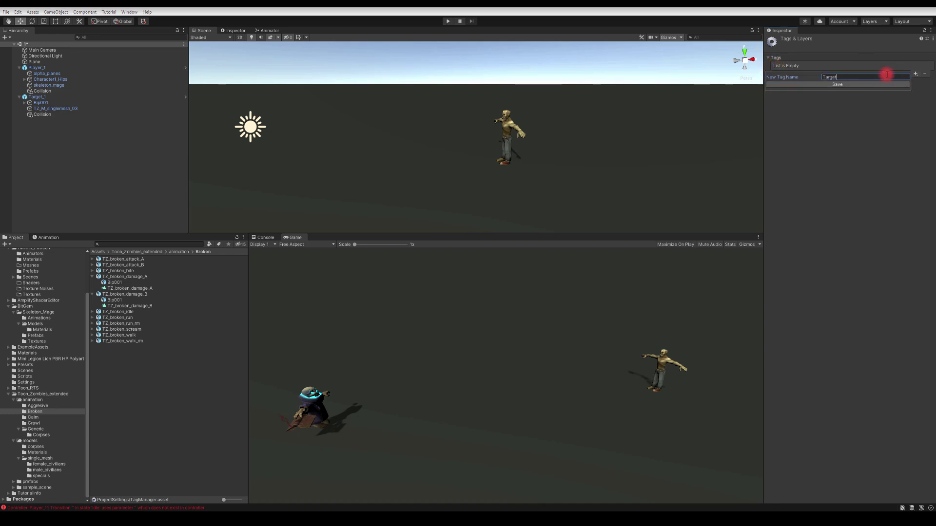
key("Return")
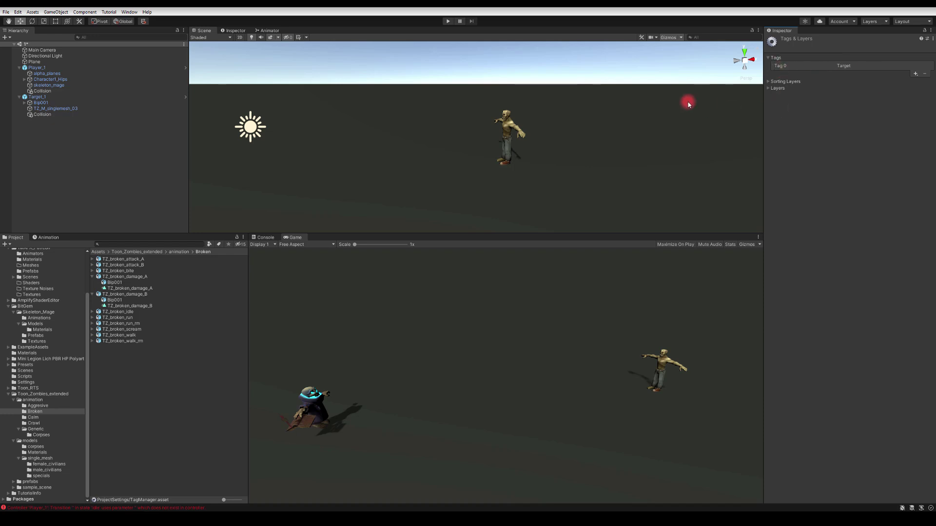
Tag Target_1's Collision object as Target.
left_click(40, 115)
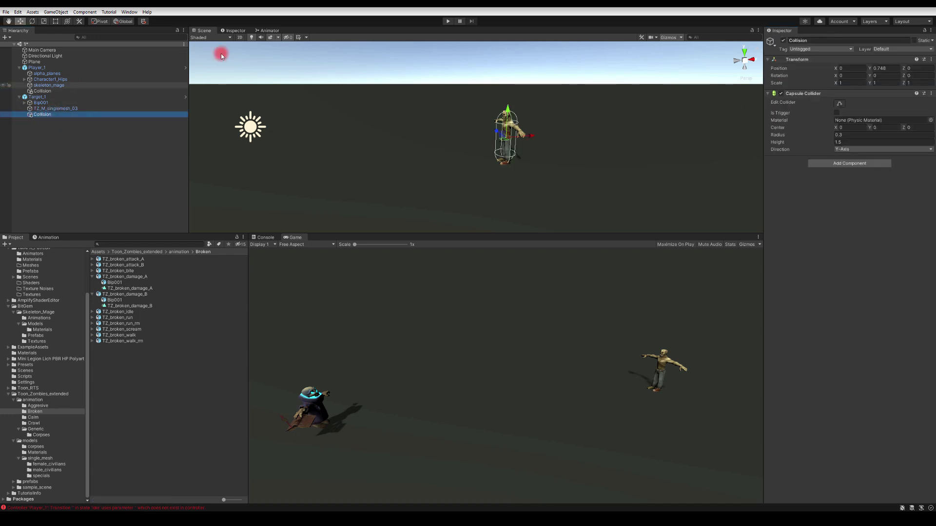
left_click(807, 50)
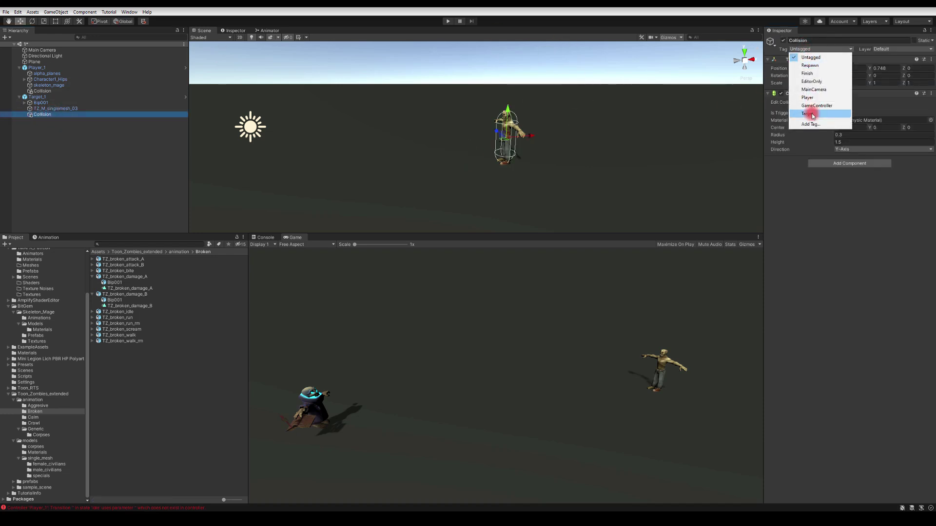
left_click(811, 112)
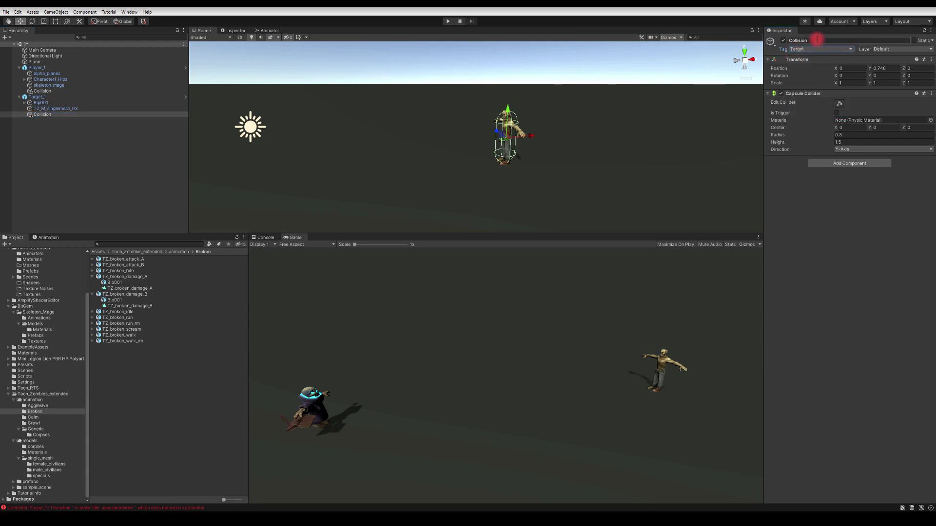
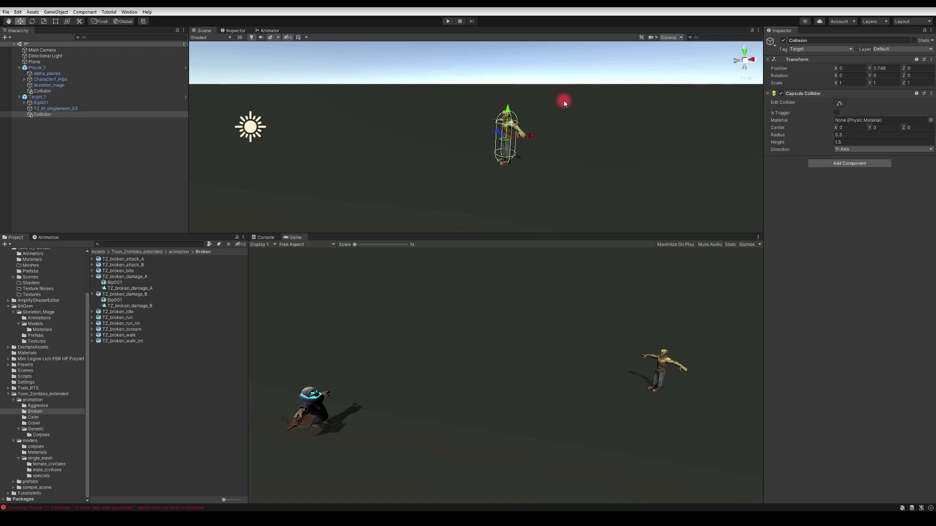
Apply all of Player_1's prefab overrides to its prefab.
mouse_move(564, 98)
left_mouse_down("alt")
mouse_move(583, 111)
mouse_move(569, 110)
left_mouse_up("alt")
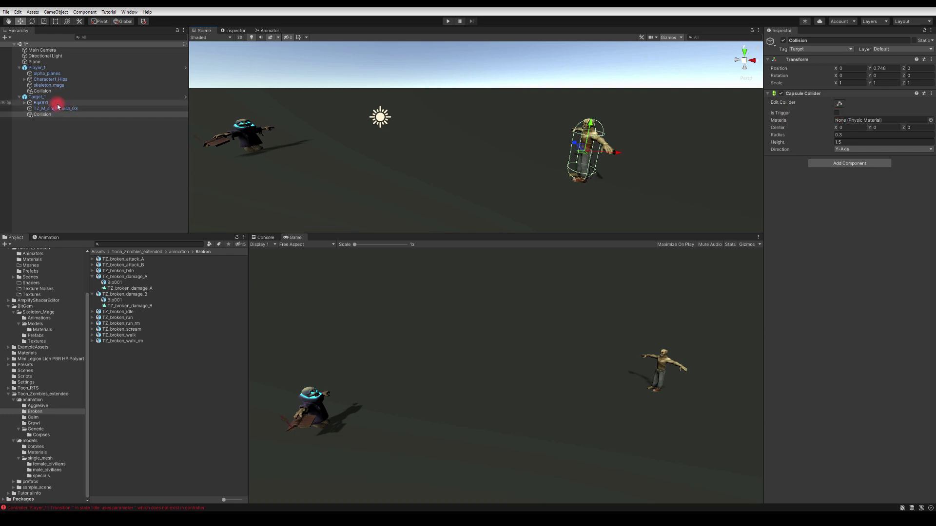
left_click(6, 11)
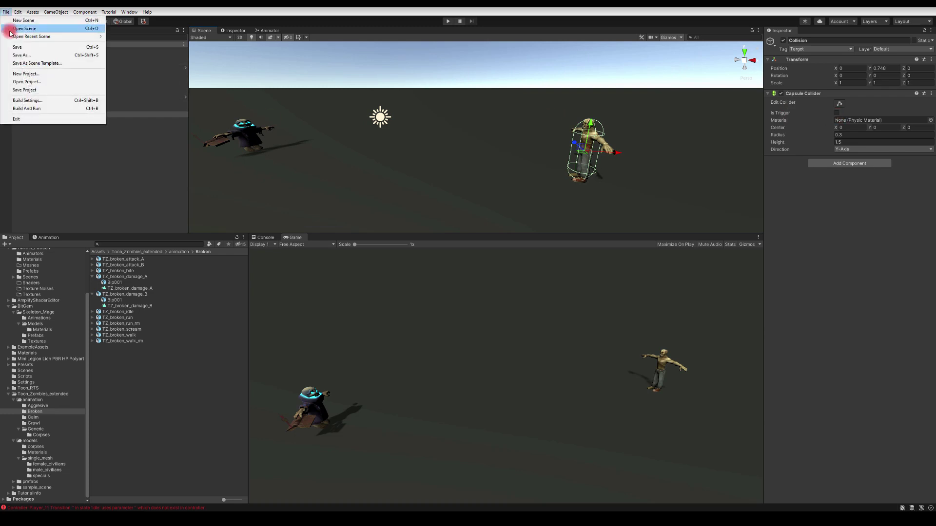
left_click(6, 12)
left_click(6, 11)
key("Escape")
left_click(39, 68)
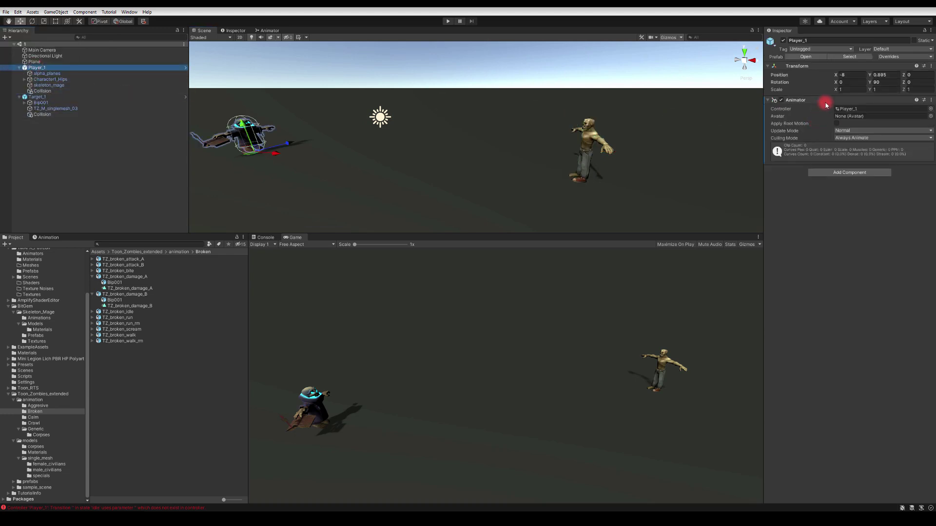
left_click(889, 56)
left_click(909, 119)
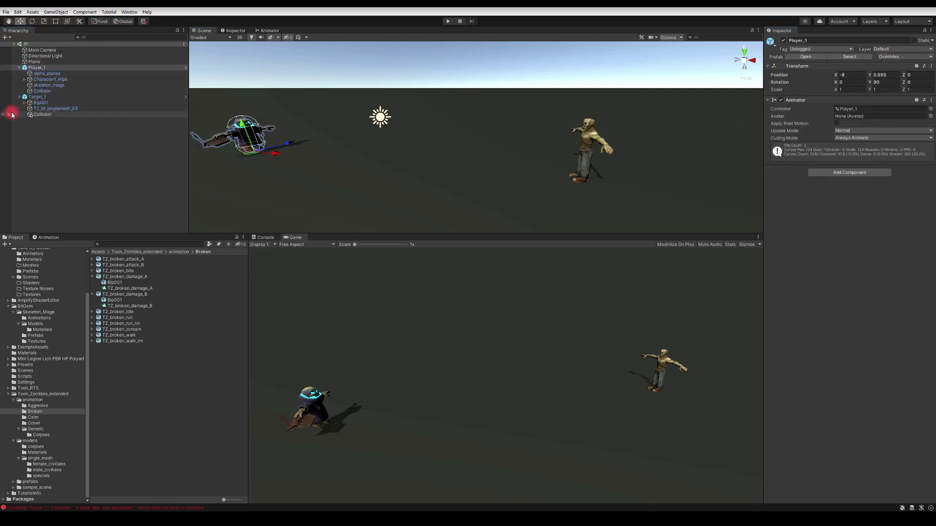
Apply all of the Target_1 zombie's prefab overrides to its prefab.
left_click(30, 96)
left_click(884, 57)
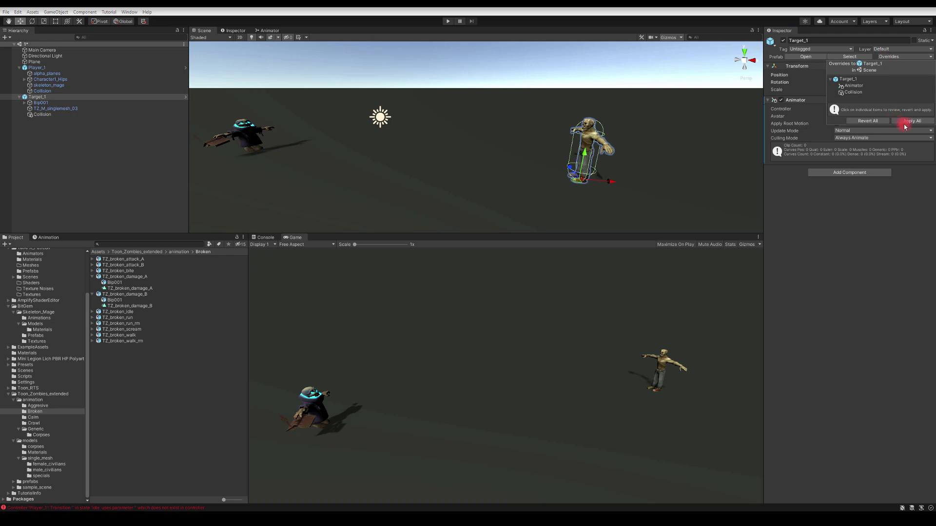
left_click(909, 121)
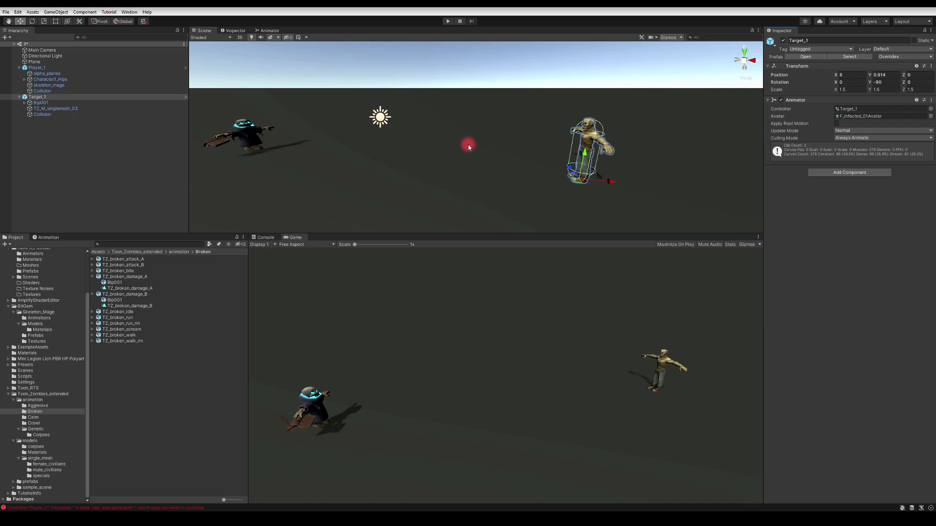
right_click_drag(428, 156, 435, 157)
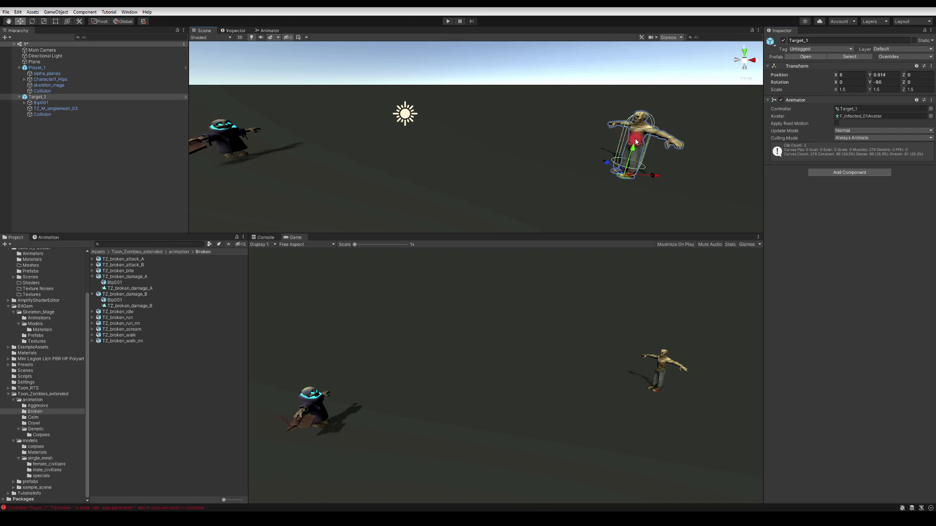
Browse the 1MAFX_Patreon subfolders (Meshes, Prefabs, Materials), then select 1MAFX_Patreon.
scroll(30, 298, "up", 3)
left_click(27, 298)
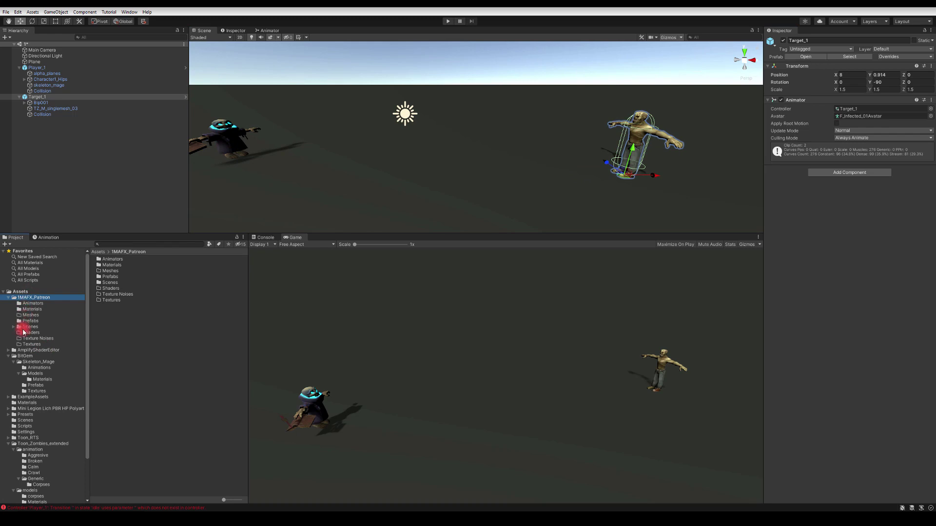
left_click(22, 315)
left_click(23, 320)
left_click(20, 297)
left_click(27, 309)
left_click(27, 315)
left_click(37, 321)
left_click(108, 295)
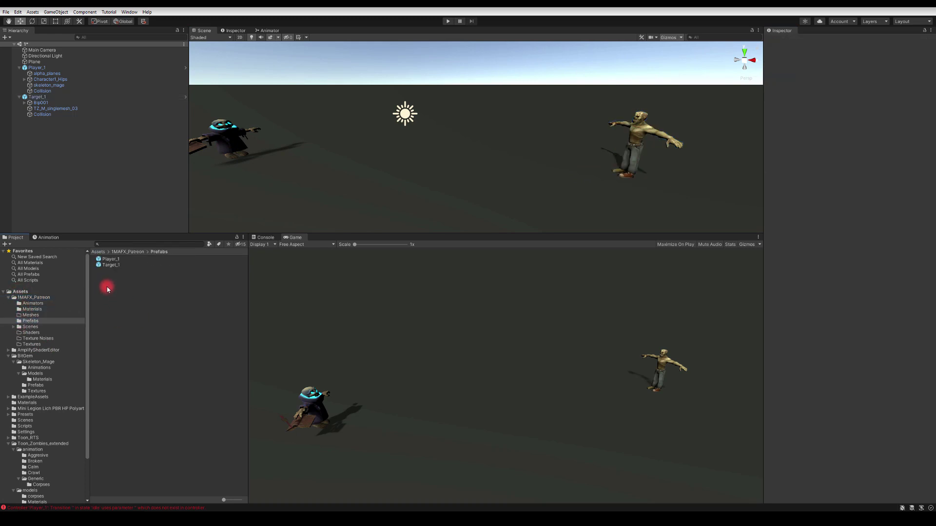
left_click(29, 298)
Add a folder named Templates inside 1MAFX_Patreon and open it to confirm it's empty.
right_click(112, 314)
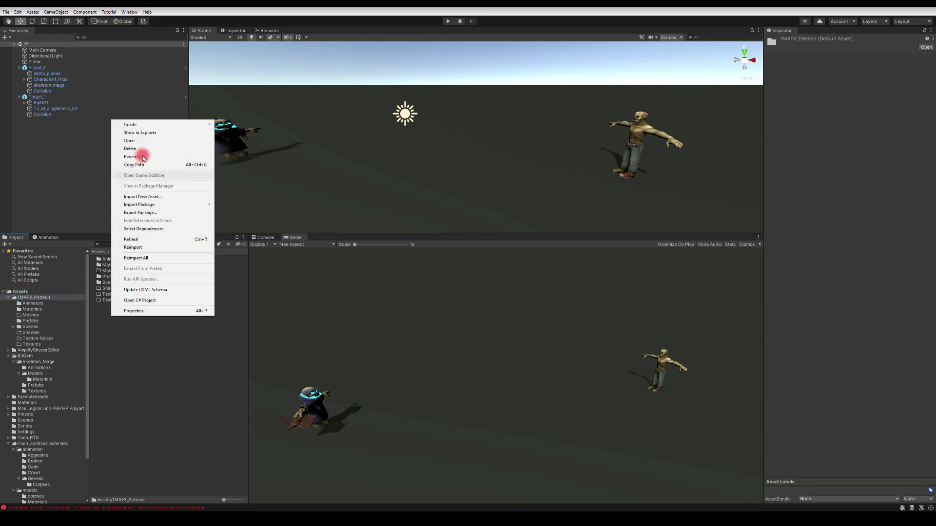
mouse_move(145, 126)
left_click(229, 125)
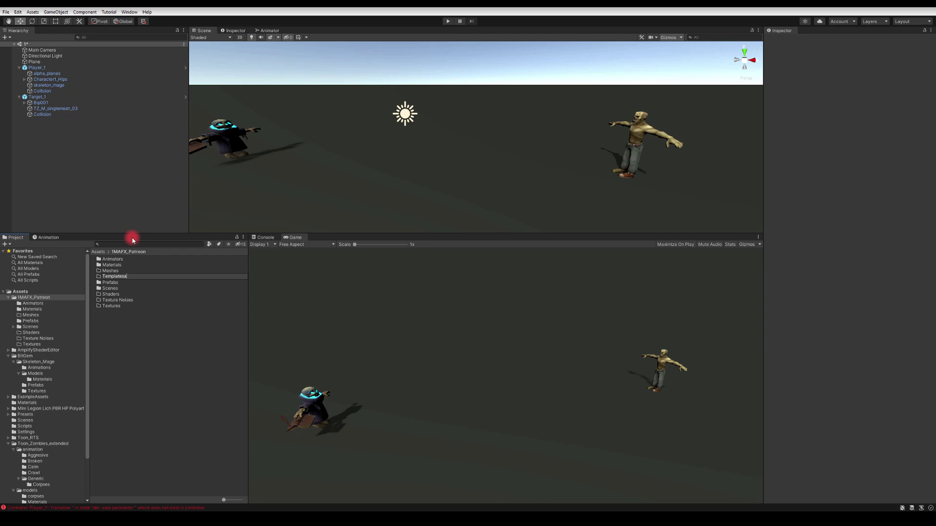
type("Templates")
key("Return")
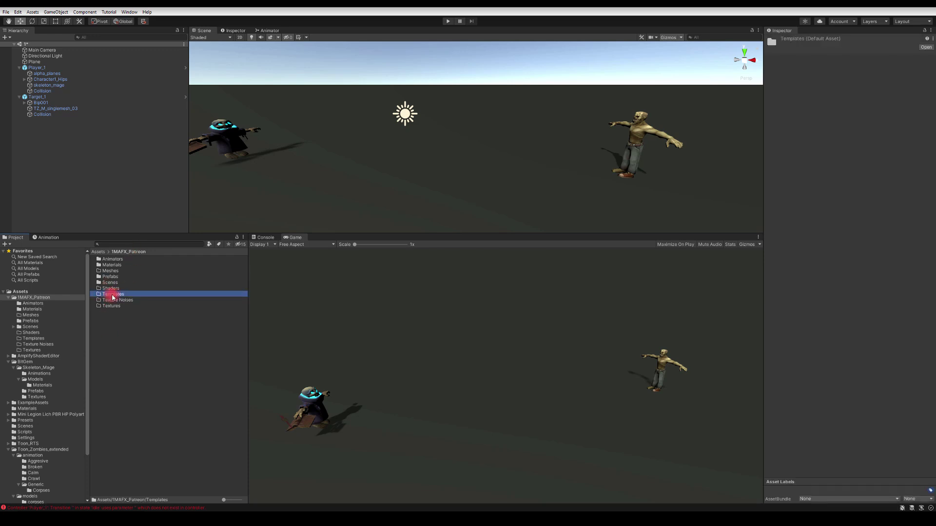
double_click(112, 296)
right_click(121, 282)
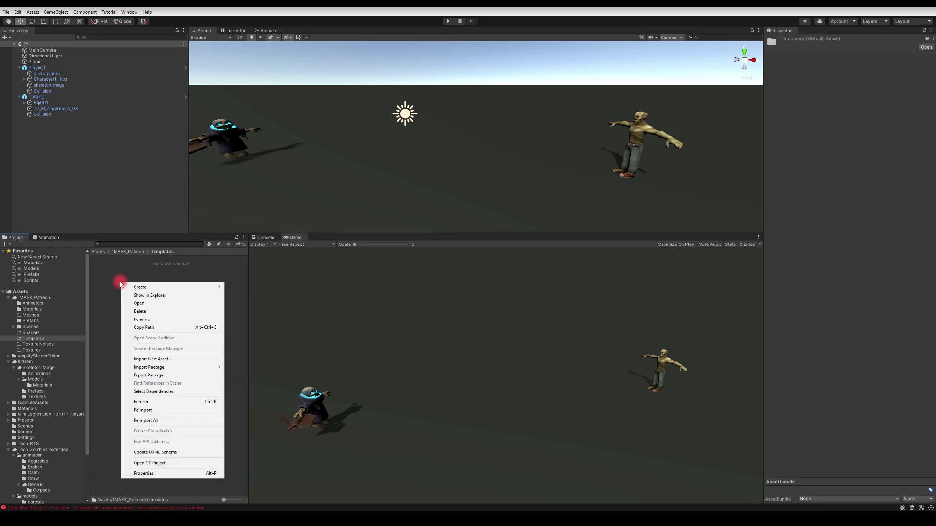
left_click(129, 273)
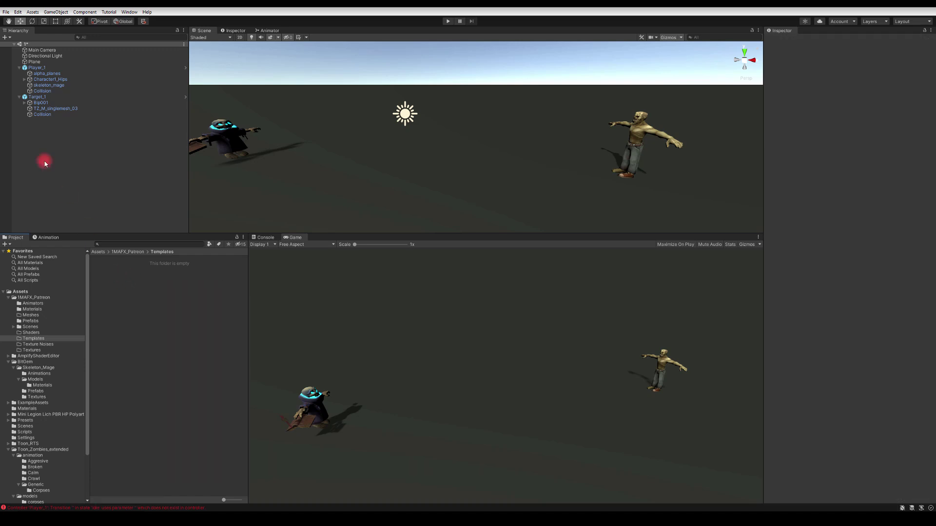
Add a sphere named Cast to the scene, leaving its collider radius at 0.5.
left_click(5, 37)
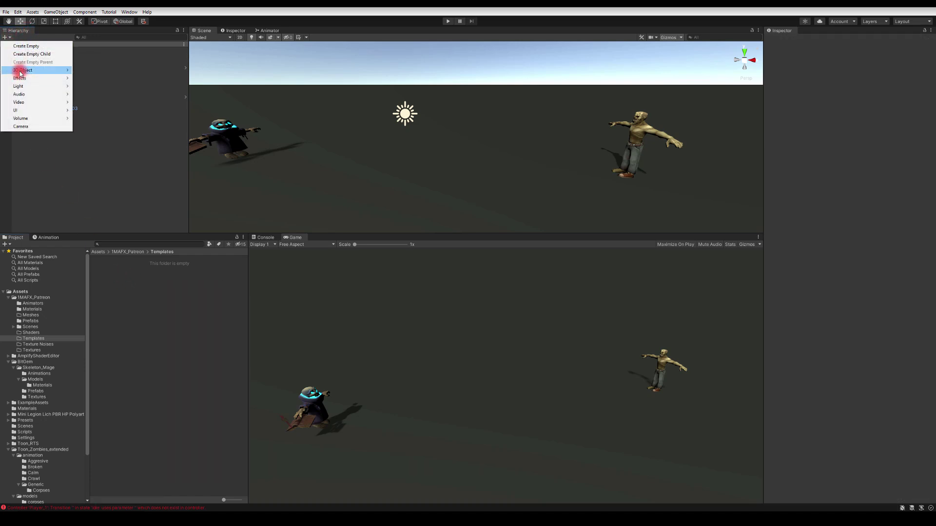
mouse_move(20, 70)
left_click(90, 78)
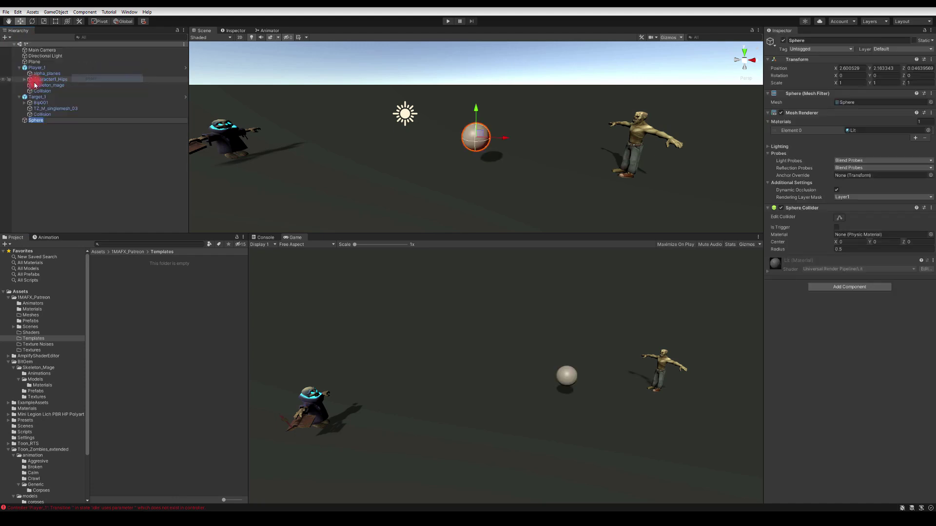
left_click(49, 120)
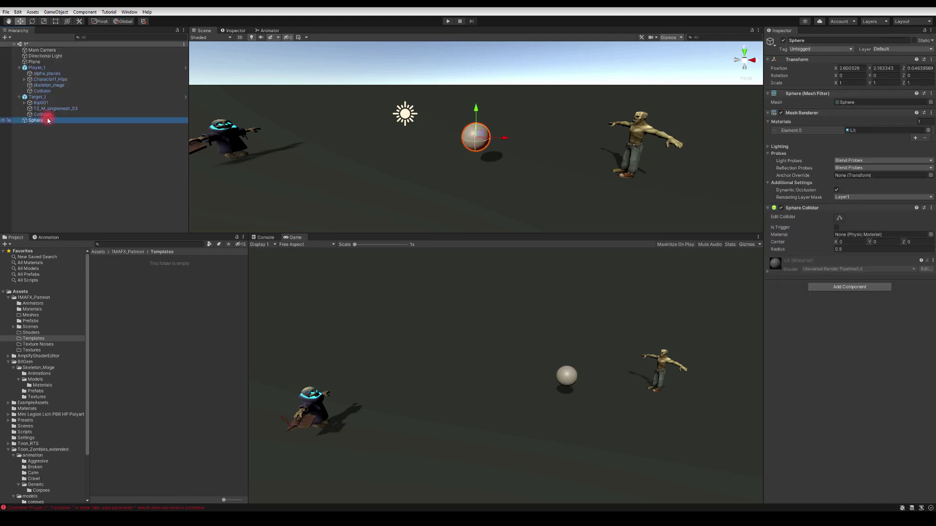
left_click(49, 120)
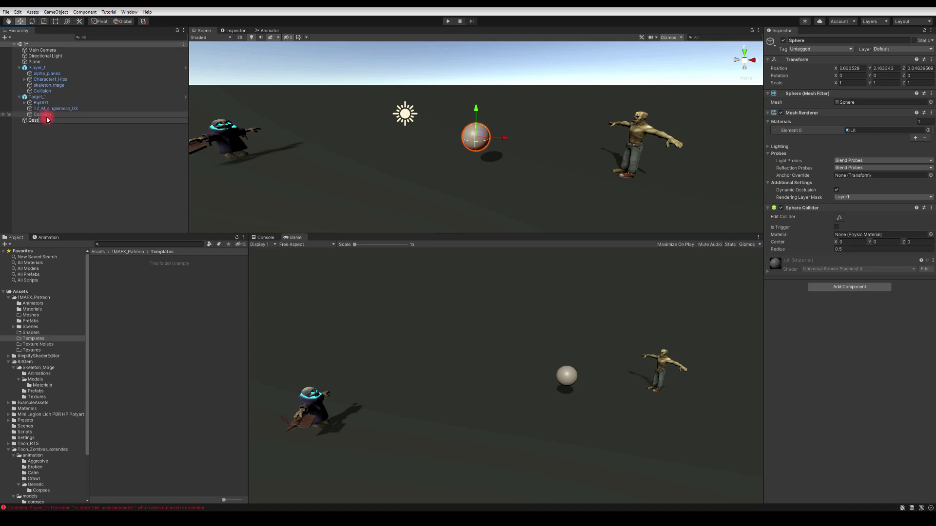
key("Return")
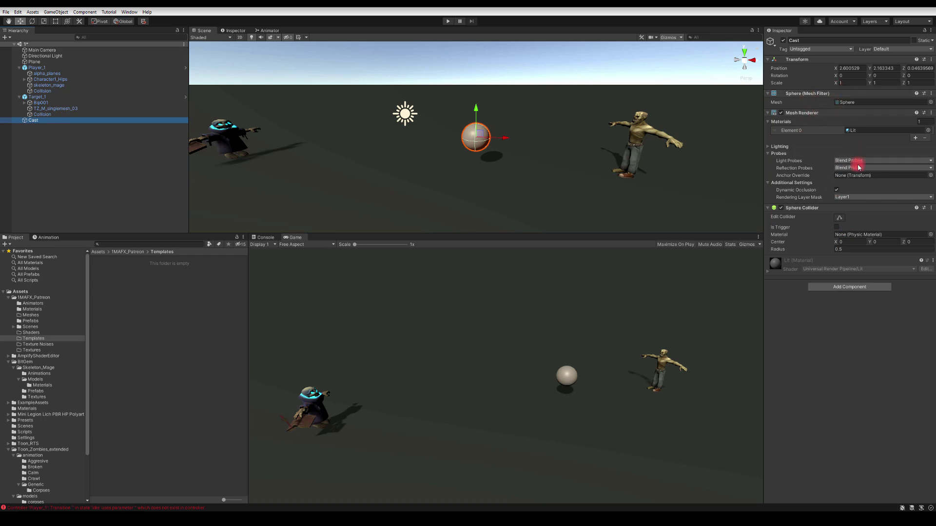
left_click(843, 250)
left_click(821, 251)
left_click(859, 135)
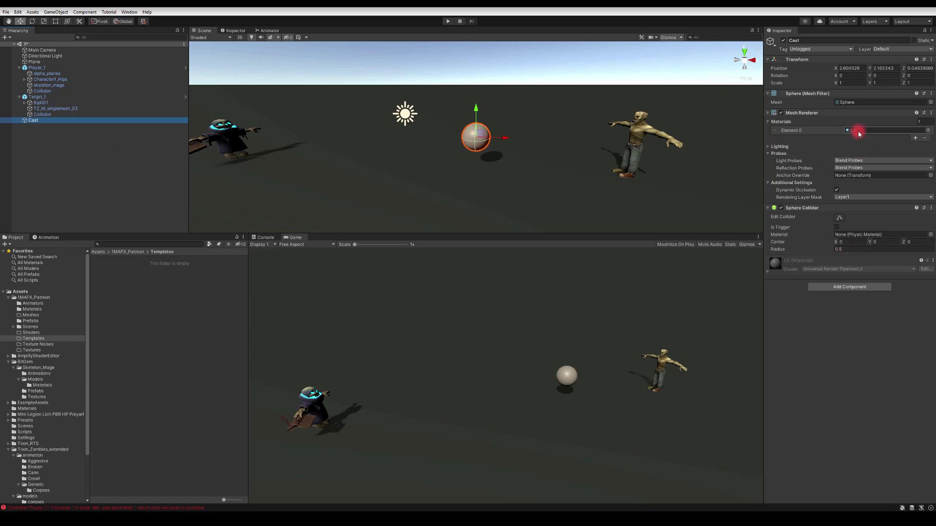
left_click(29, 126)
left_click(32, 121)
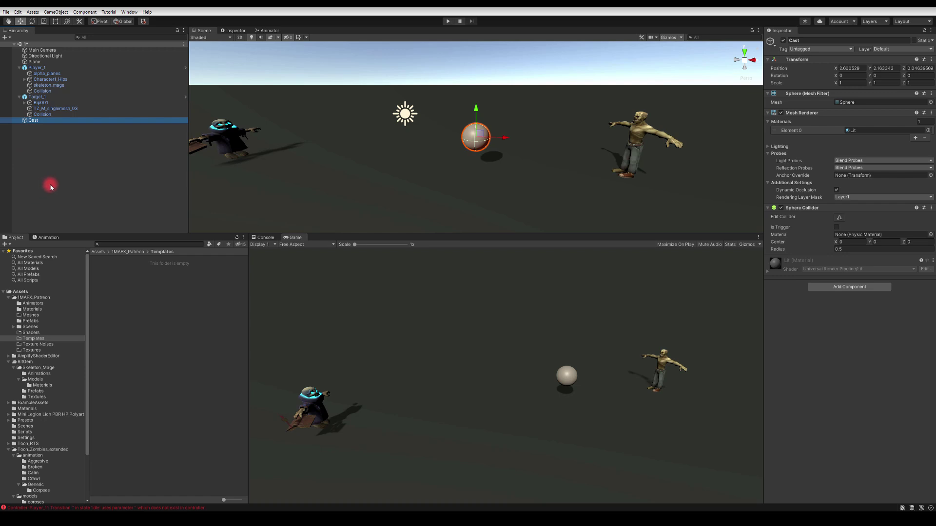
Duplicate Cast twice and rename the first copy Projectile.
key("ctrl+d")
key("ctrl+d")
left_click(39, 126)
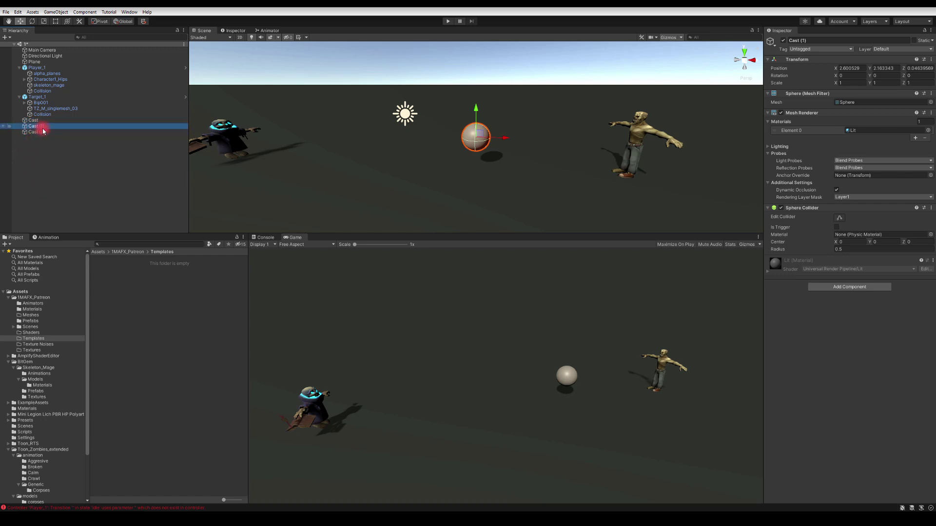
left_click(42, 126)
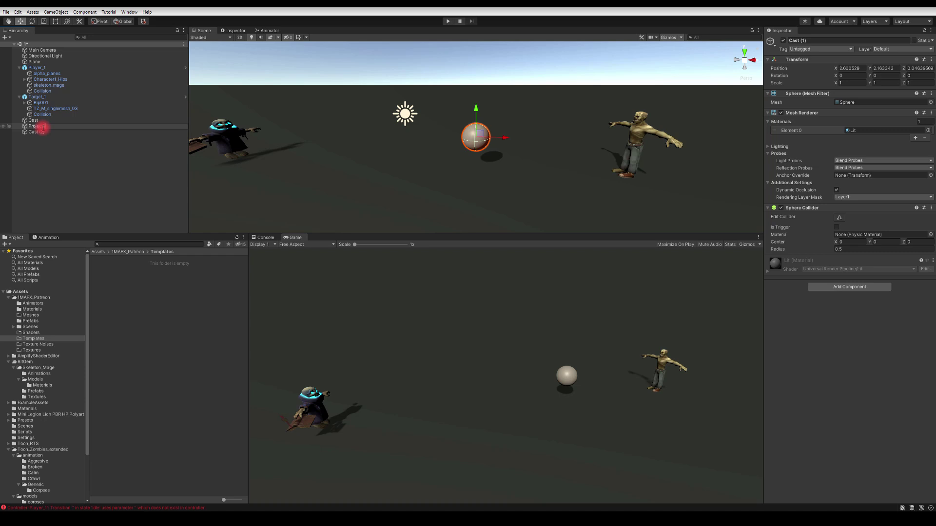
type("Projectile")
key("Return")
Rename Cast (2) to Impact and go back to the 1MAFX_Patreon folder.
left_click(30, 132)
right_click(30, 133)
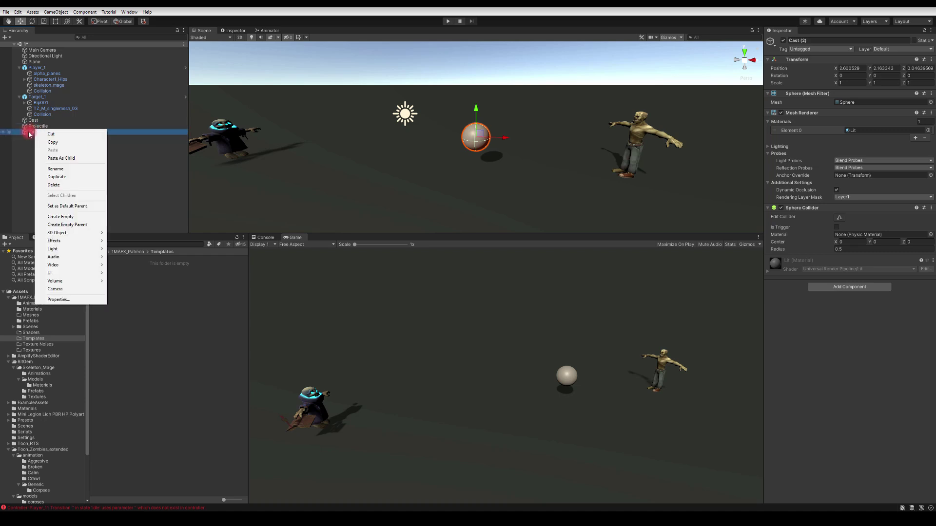
left_click(29, 134)
left_click(41, 135)
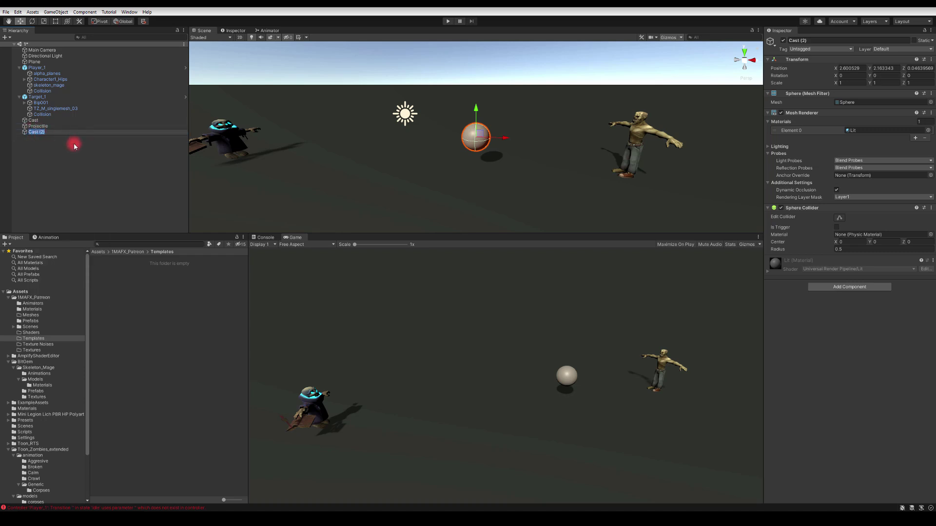
type("Impact")
key("Return")
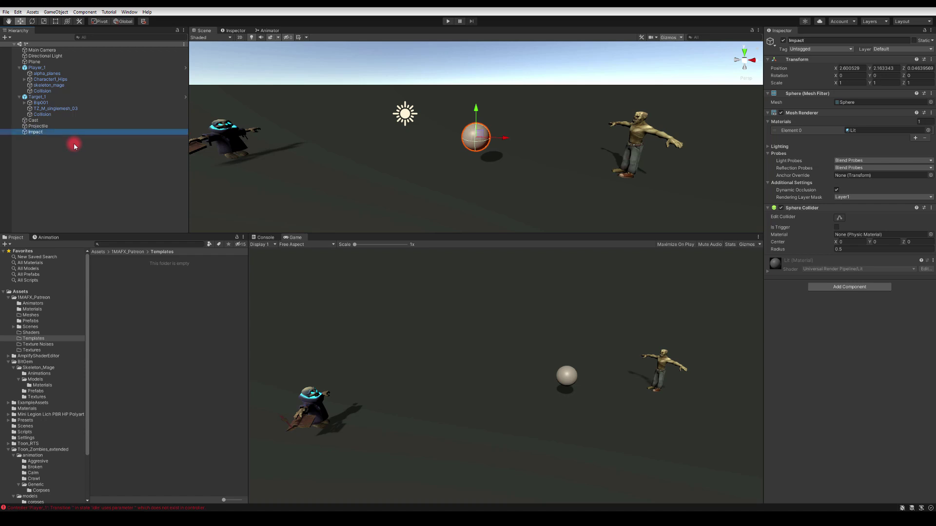
left_click(129, 300)
left_click(128, 252)
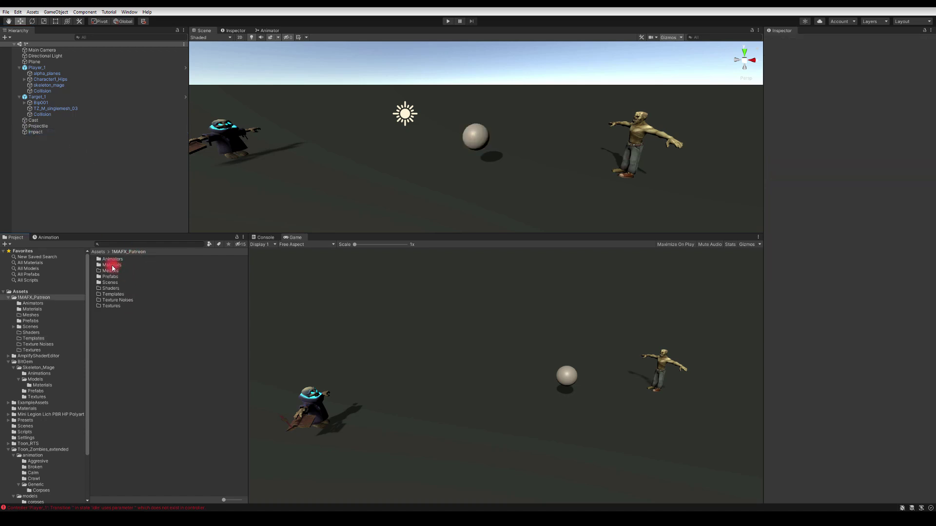
Create a new material named Template_1 in the Materials folder.
double_click(112, 267)
right_click(116, 264)
mouse_move(137, 288)
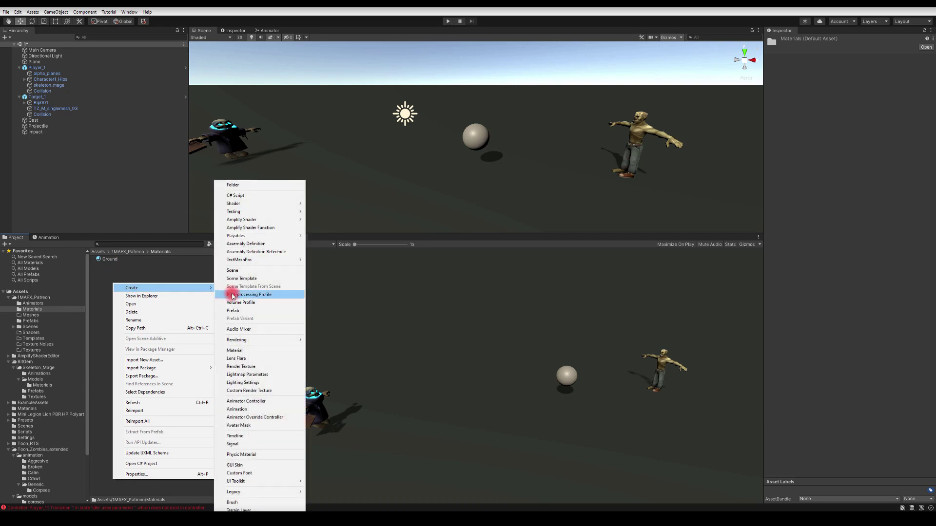
left_click(241, 350)
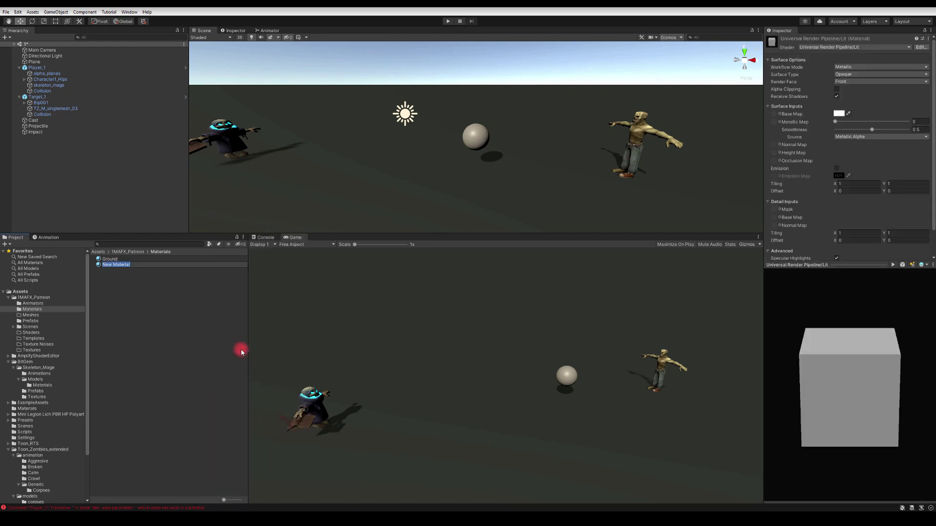
type("Temple")
key("BackSpace")
type("ate_1")
key("Return")
Duplicate Template_1 twice and name the copies Template_2 and Template_3.
key("ctrl+d")
key("ctrl+d")
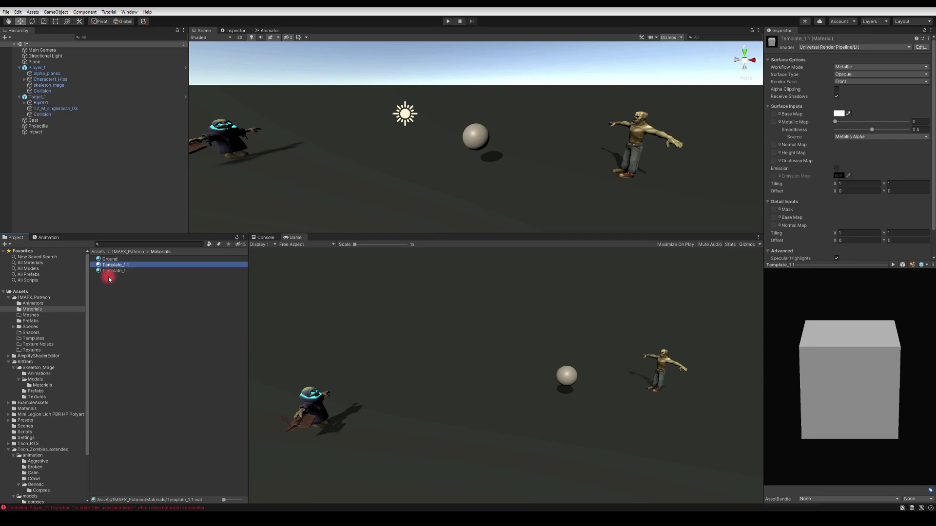
left_click(128, 271)
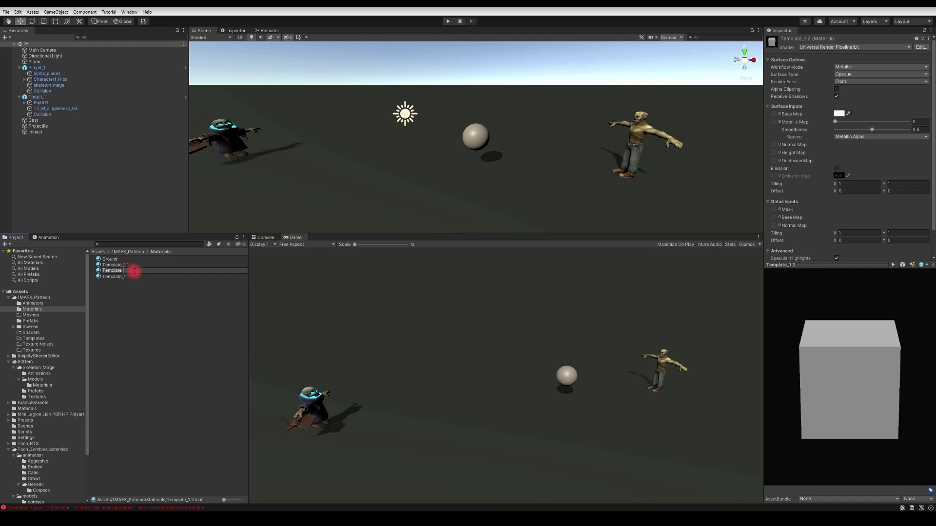
key("Return")
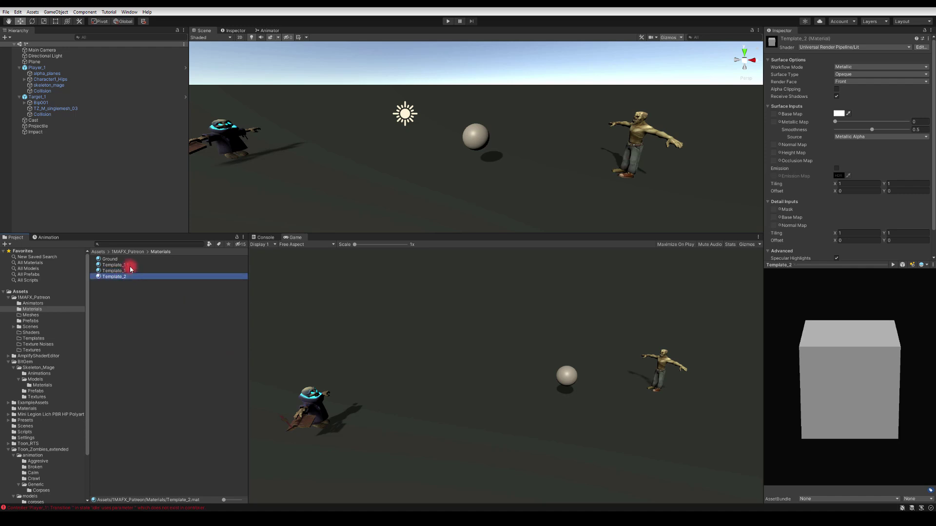
left_click(132, 265)
left_click(132, 265)
key("Return")
Set Template_1's base colour to a saturated golden yellow.
left_click(109, 266)
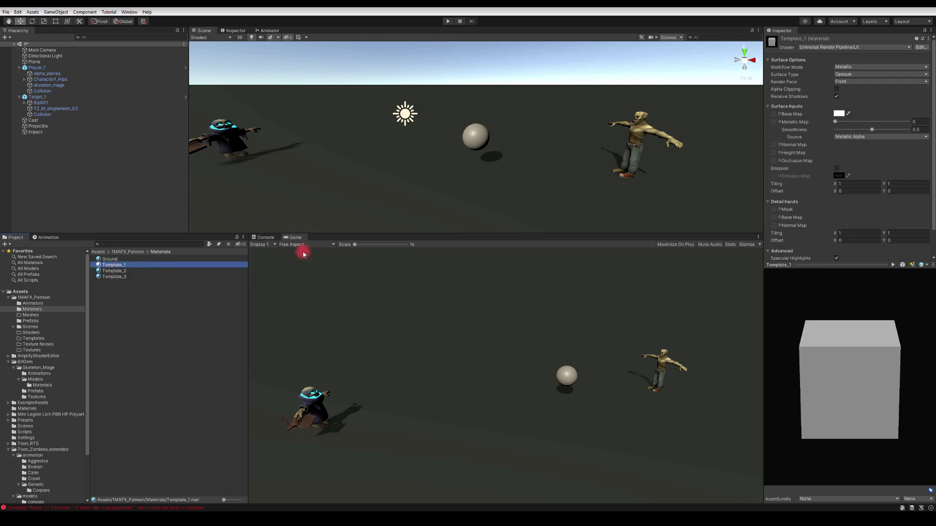
left_click(838, 114)
left_click_drag(872, 162, 907, 147)
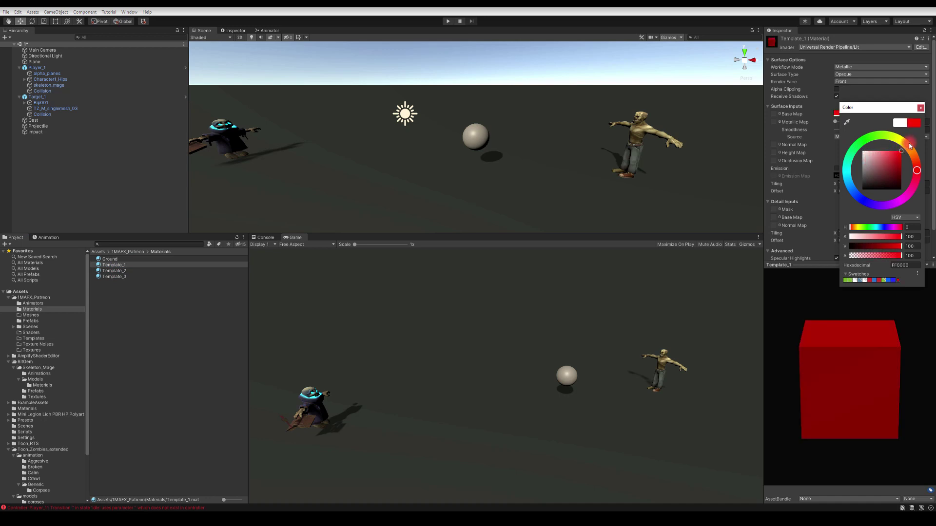
left_click(908, 146)
left_click(920, 108)
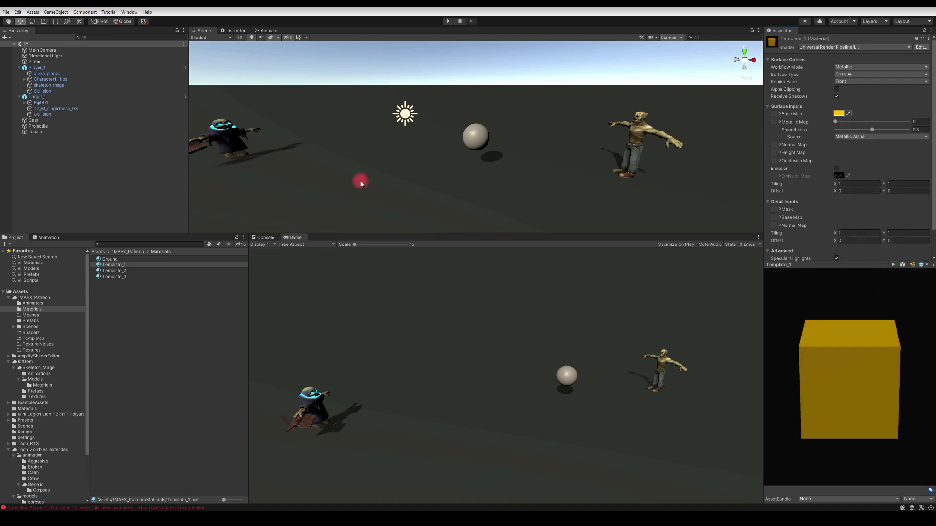
Set Template_2's base colour to a saturated green.
left_click(128, 272)
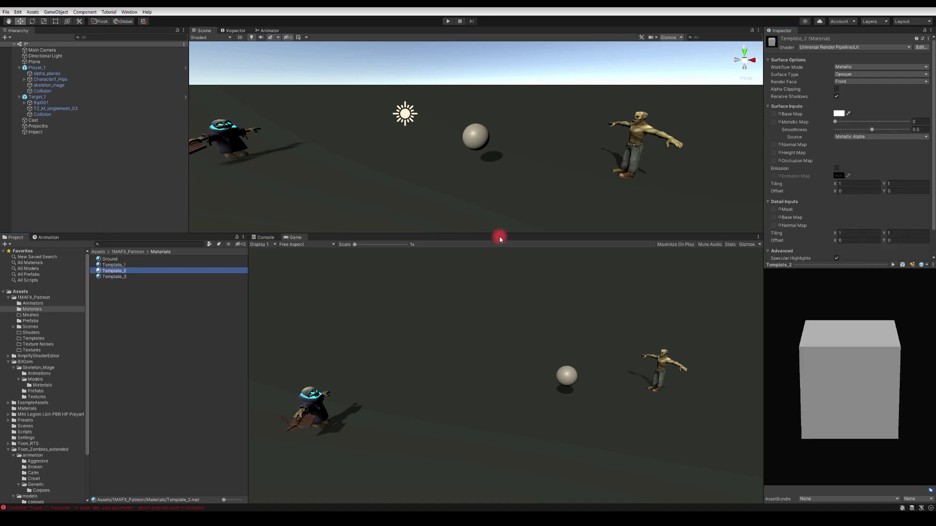
left_click(838, 114)
left_click_drag(873, 153, 914, 137)
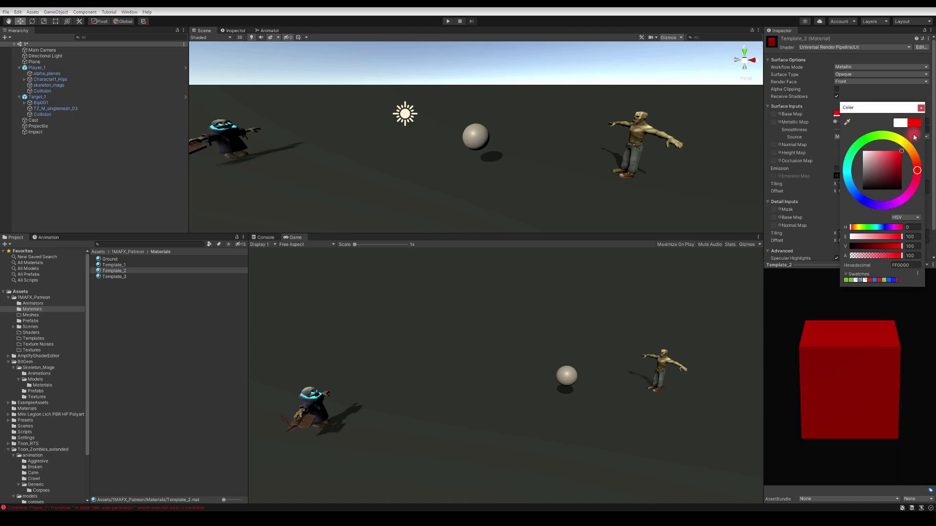
left_click(851, 158)
left_click(921, 108)
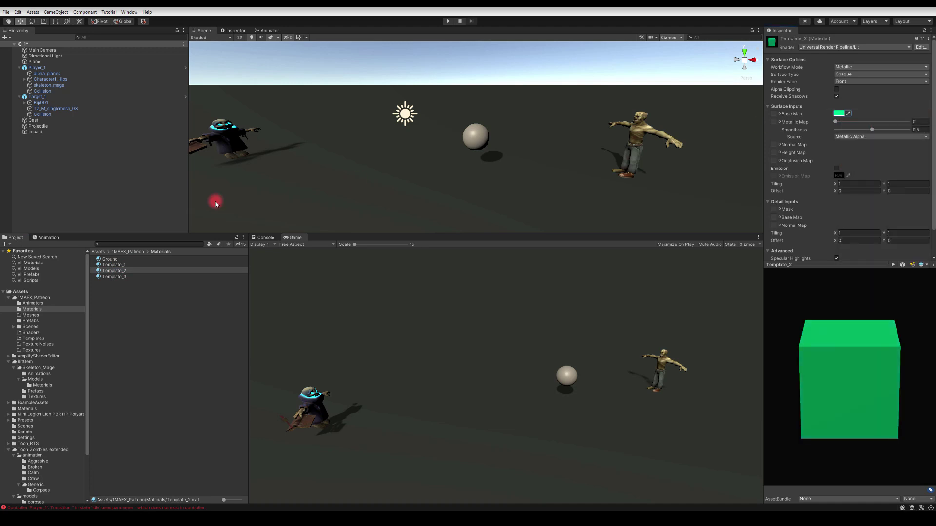
Set Template_3's base colour to red.
left_click(114, 276)
left_click(839, 114)
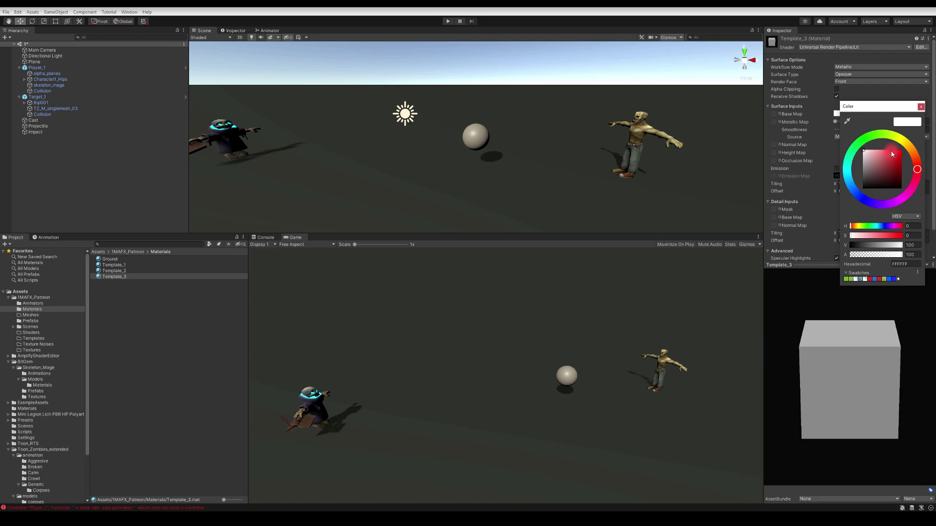
left_click(891, 152)
left_click(837, 162)
left_click(450, 382)
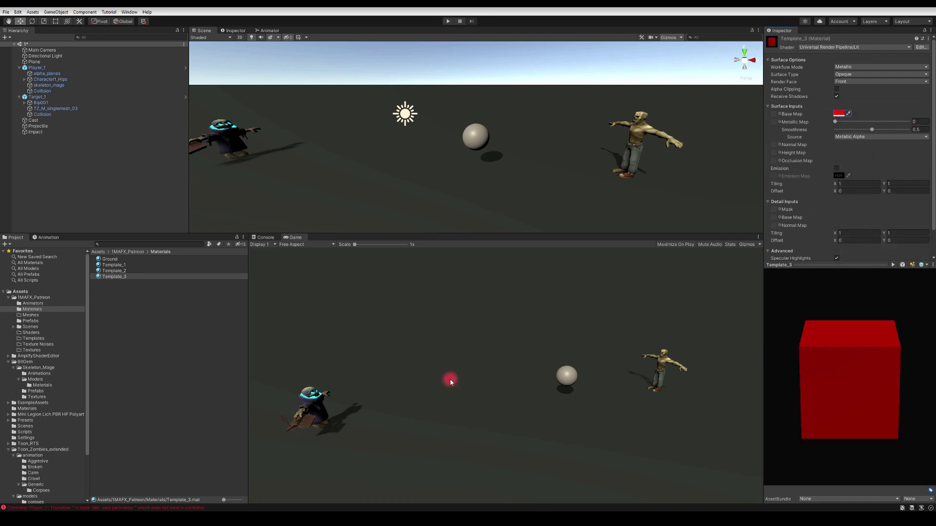
Review the yellow, green and red template materials, then select the Projectile and Cast spheres.
left_click(136, 317)
left_click(115, 265)
left_click(118, 271)
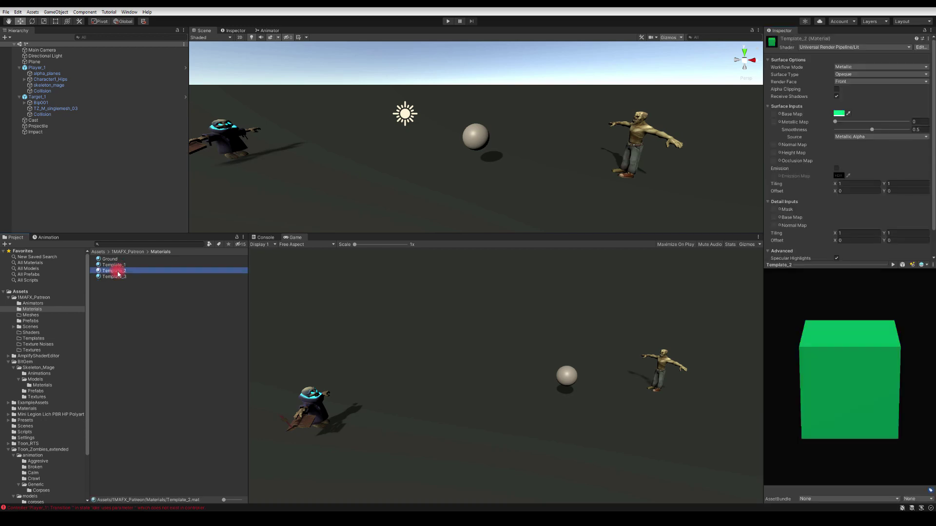
left_click(115, 277)
left_click(115, 271)
left_click(113, 264)
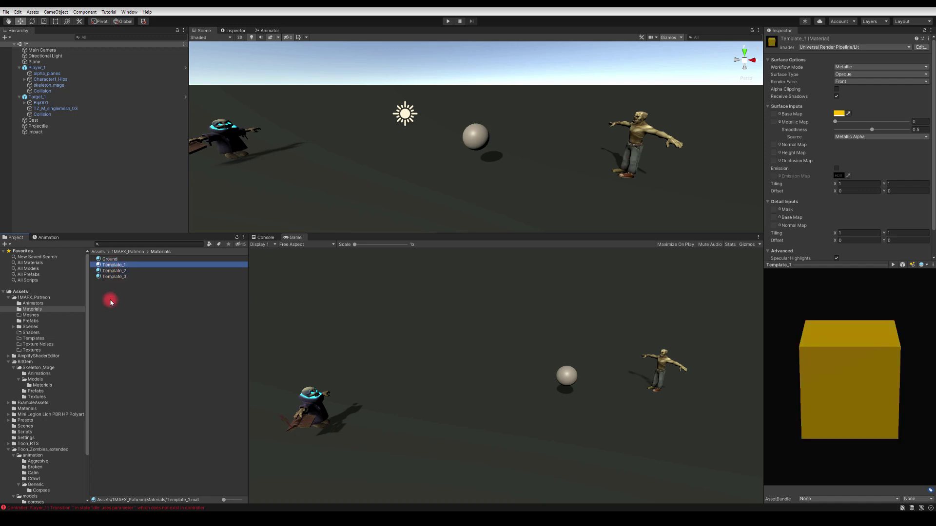
left_click(38, 126)
left_click(38, 120)
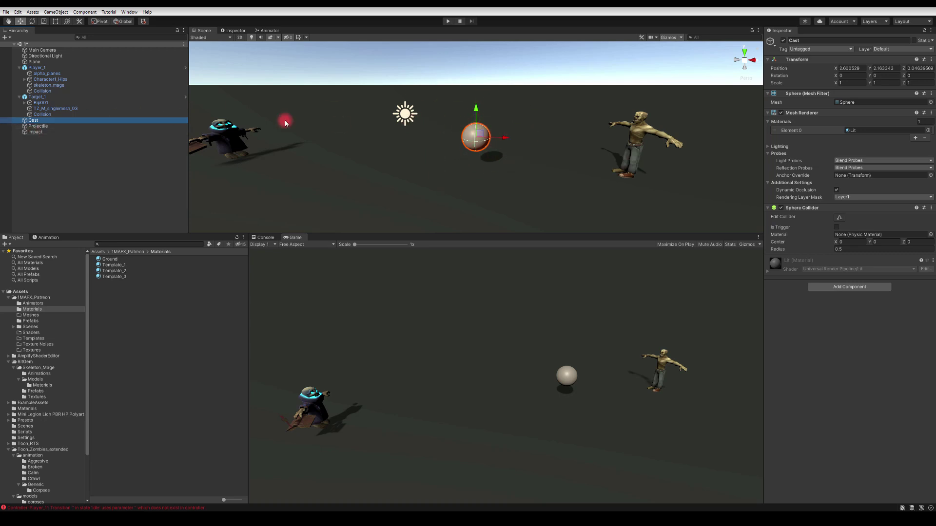
Create an empty object named Projectile_Template and duplicate it twice.
left_click(35, 153)
left_click(6, 38)
left_click(12, 48)
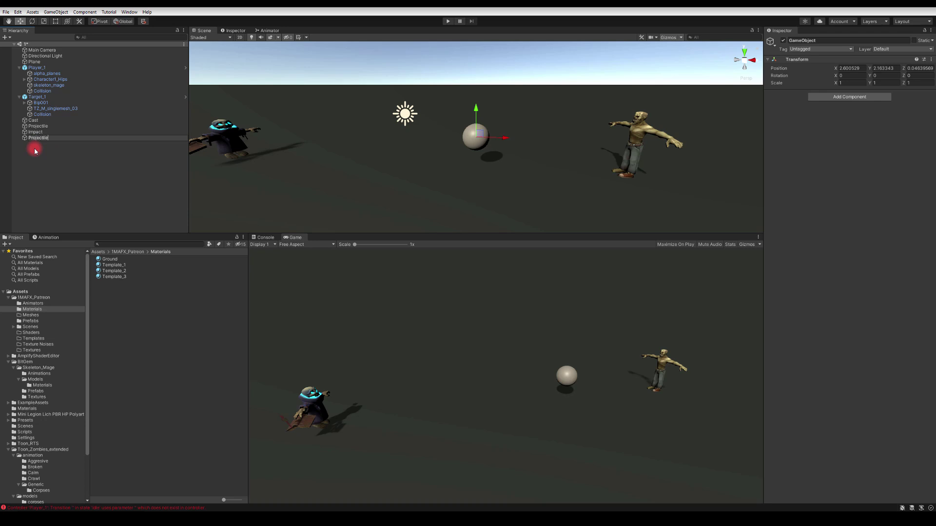
type("emplat")
key("Return")
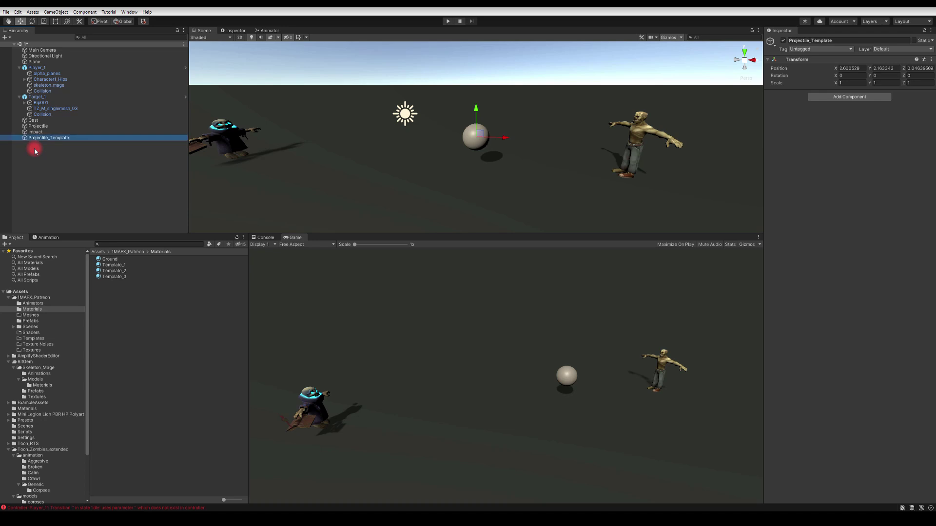
key("ctrl+d")
key("ctrl+d")
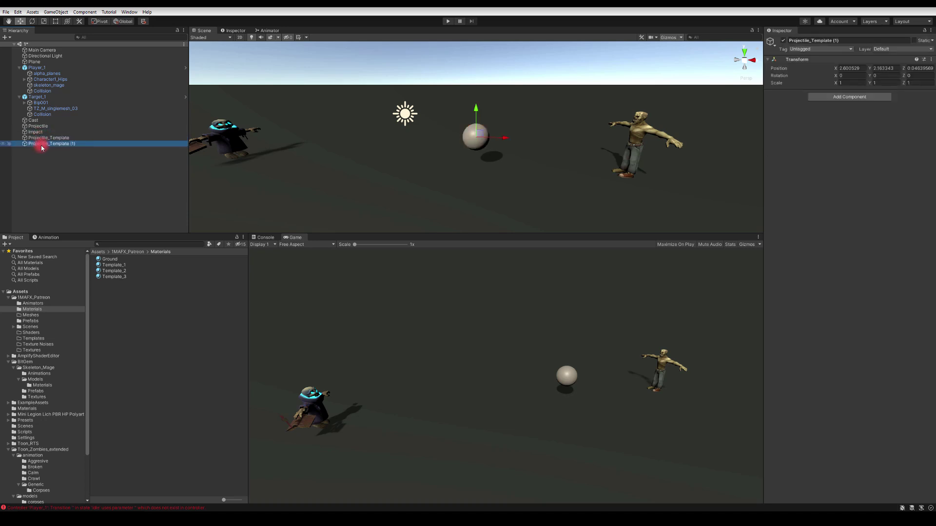
Rename the two copies to Impact_Template and Cast Template.
left_click(49, 144)
left_click(50, 146)
left_click_drag(51, 144, 13, 144)
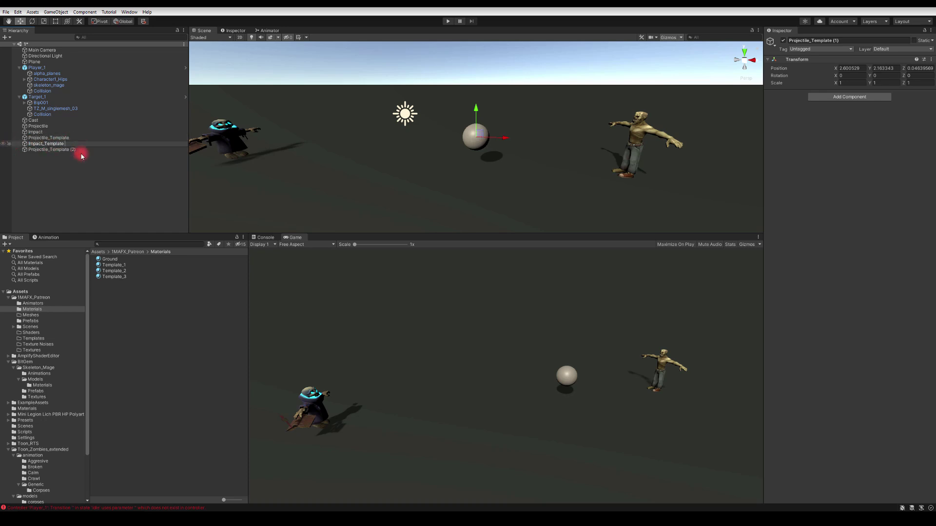
left_click(69, 150)
left_click(69, 150)
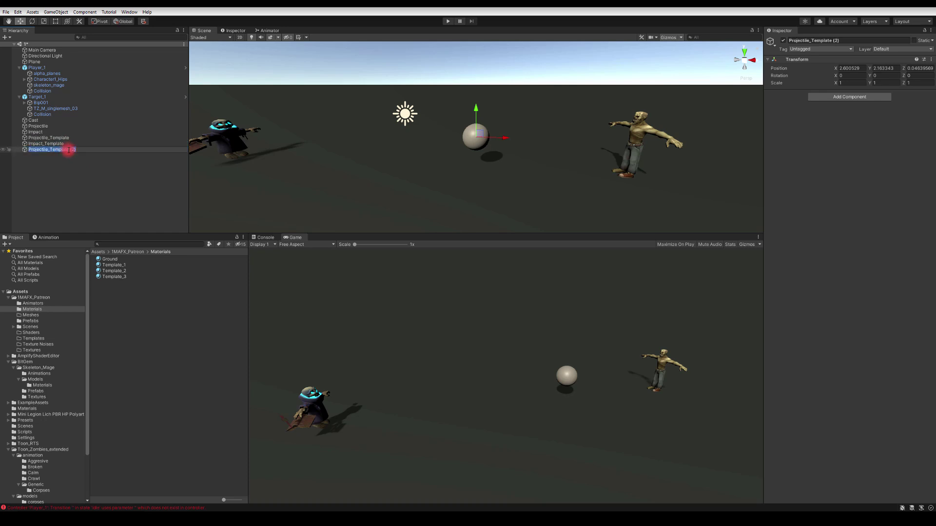
left_click(94, 149)
key("BackSpace")
key("BackSpace")
key("BackSpace")
key("BackSpace")
key("BackSpace")
key("BackSpace")
key("BackSpace")
key("BackSpace")
key("BackSpace")
key("BackSpace")
key("BackSpace")
key("BackSpace")
key("BackSpace")
key("BackSpace")
key("BackSpace")
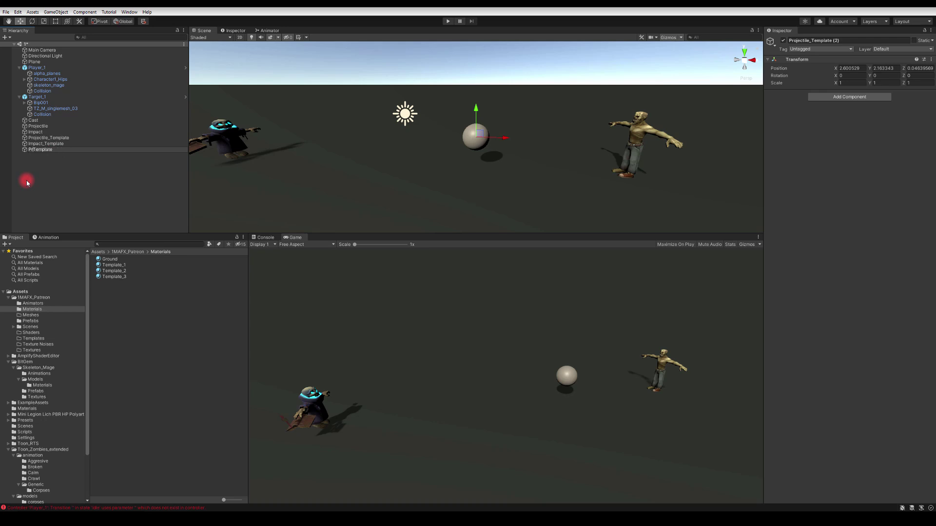
type("Cast")
key("Return")
Nest each sphere under its matching template, dragging Impact into Impact_Template.
left_click(38, 126)
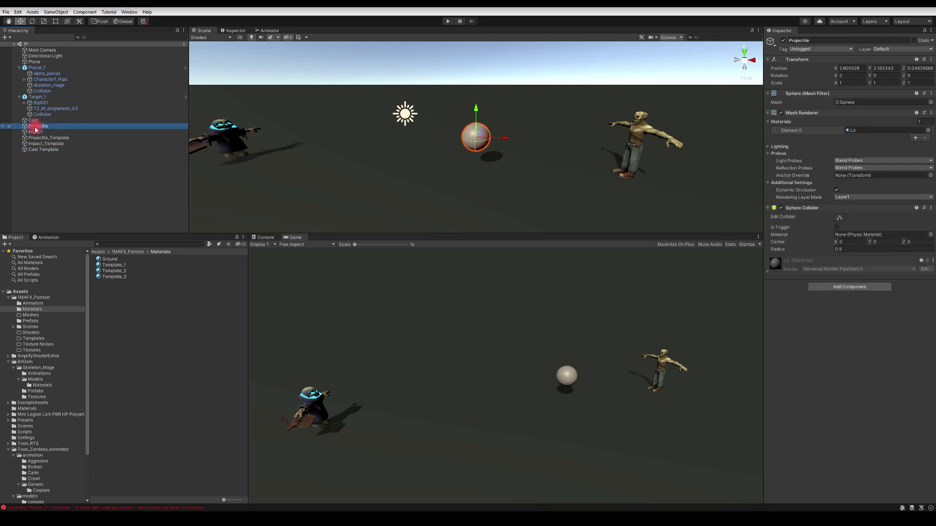
left_click(32, 138)
left_click(30, 132)
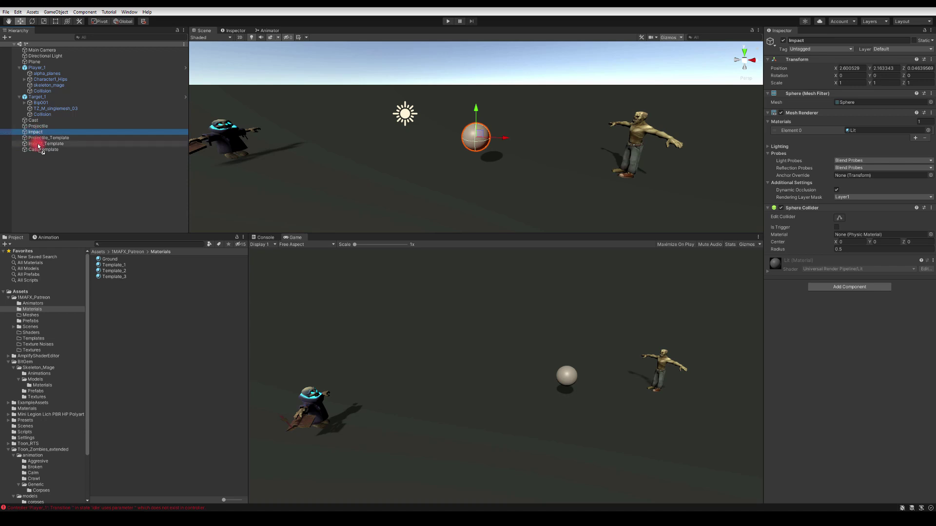
mouse_move(40, 145)
left_mouse_down()
mouse_move(38, 131)
mouse_move(34, 149)
left_mouse_up()
left_click(32, 126)
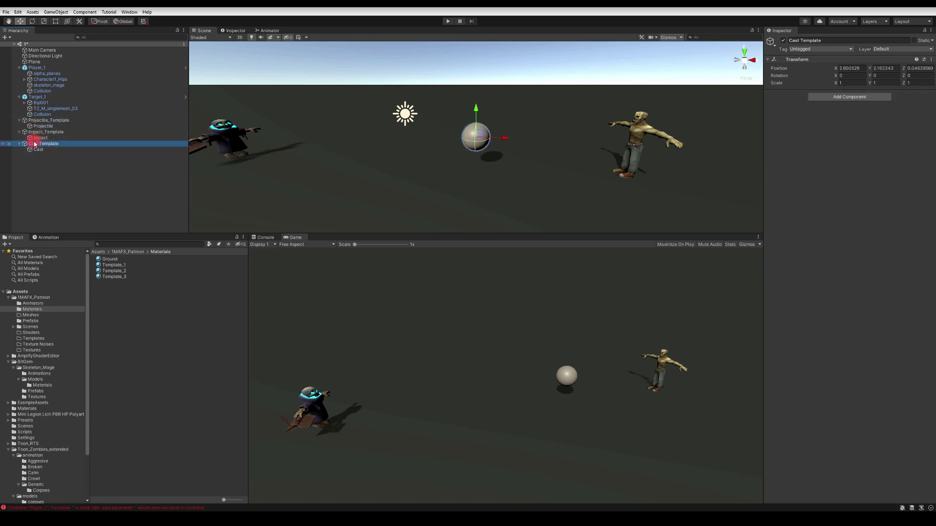
left_click(37, 120)
Save Projectile_Template, Impact_Template and Cast Template as prefabs in the Templates folder.
left_click(46, 321)
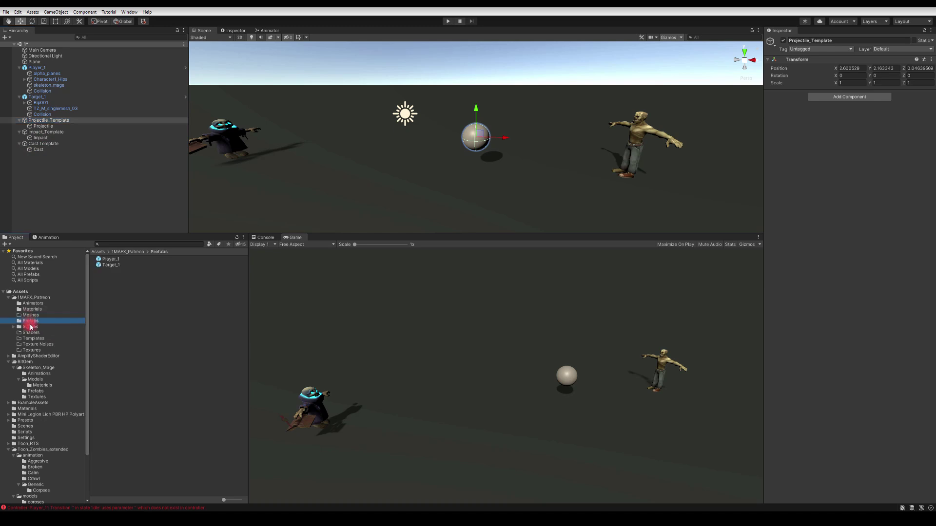
left_click(30, 327)
left_click(30, 338)
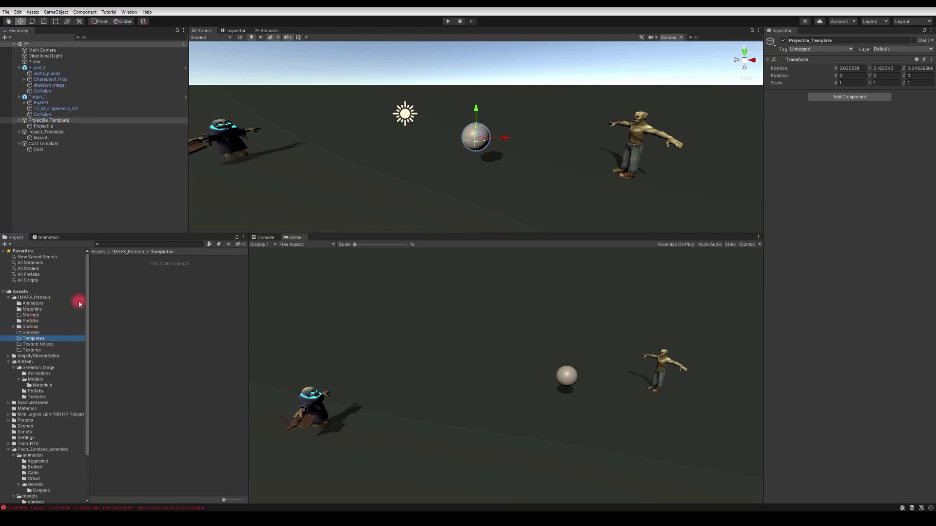
left_click_drag(134, 271, 135, 283)
left_click_drag(45, 133, 107, 291)
left_click_drag(39, 143, 118, 307)
Delete the three template objects from the scene, then save the scene and project.
left_click(39, 120)
left_click(37, 143, "shift")
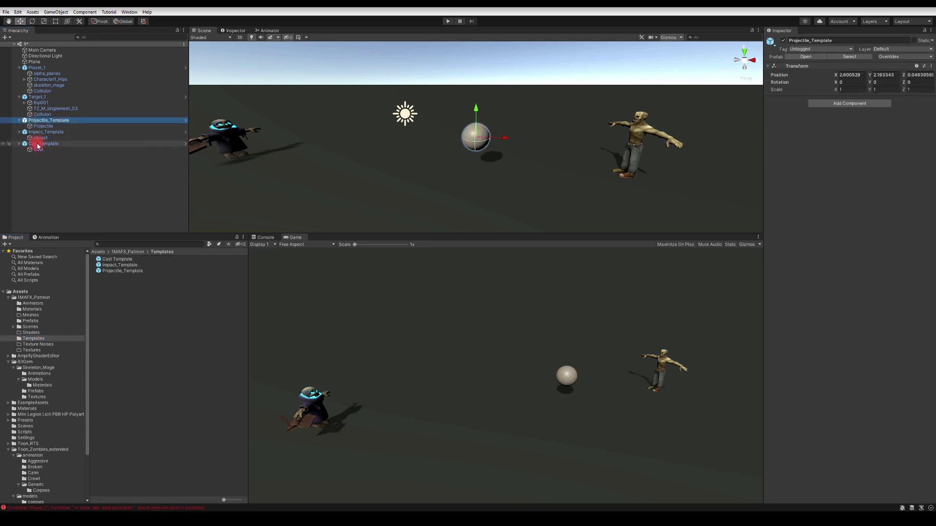
key("Delete")
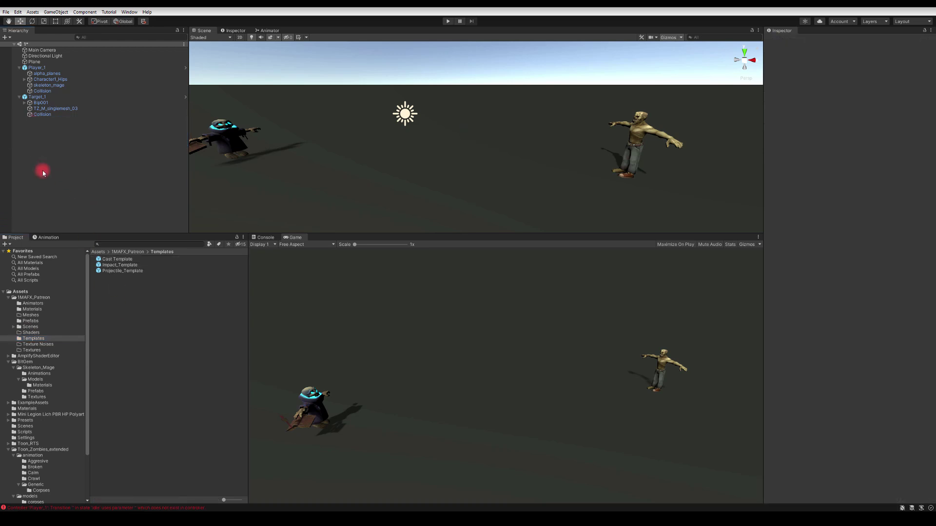
left_click(6, 12)
left_click(12, 45)
left_click(6, 12)
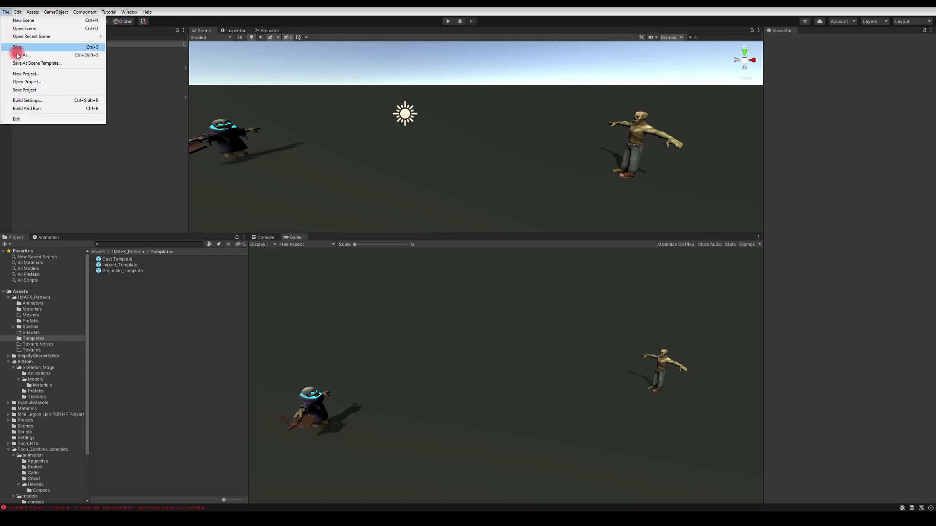
left_click(21, 90)
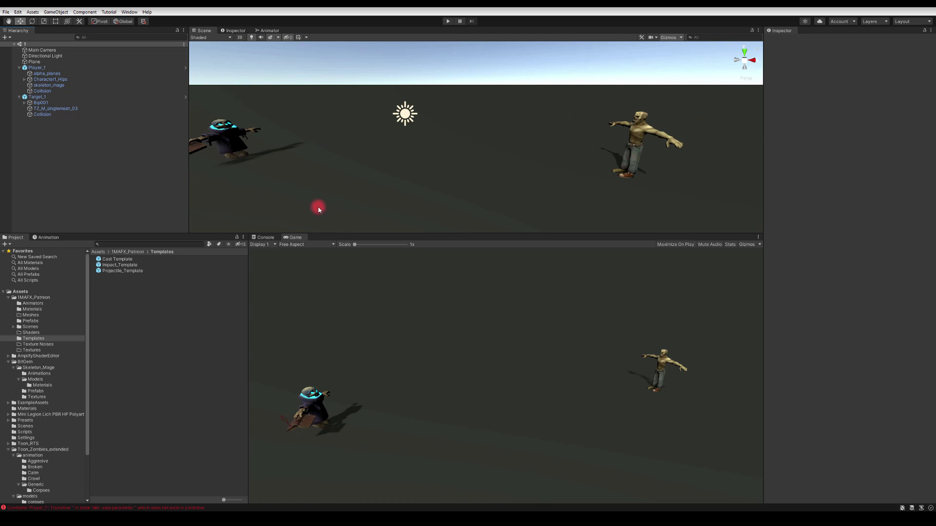
left_click(110, 266)
left_click(109, 268, "ctrl")
left_click_drag(109, 267, 46, 156)
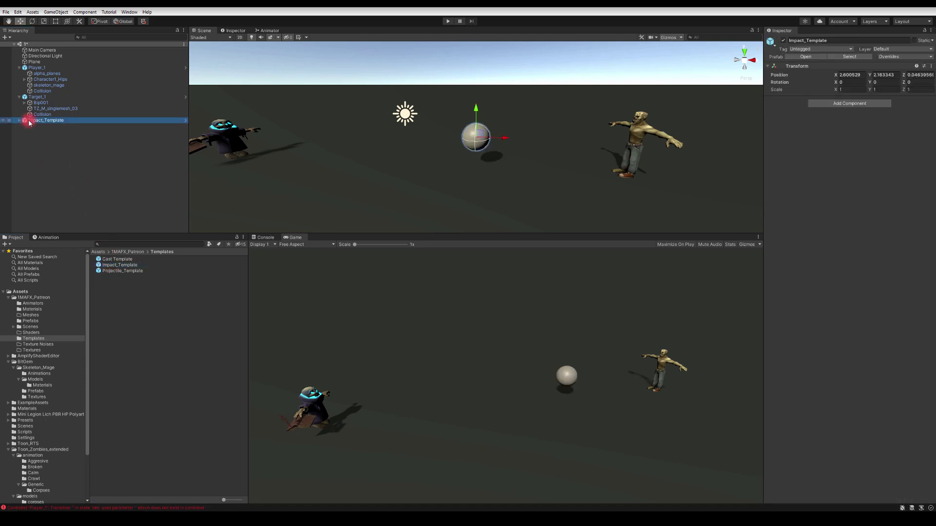
left_click(19, 120)
left_click(39, 127)
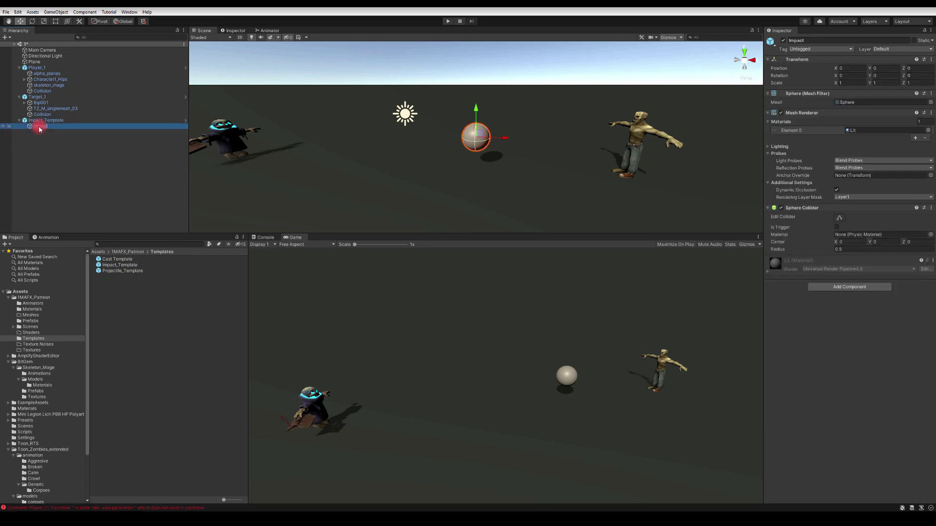
left_click_drag(43, 128, 38, 119)
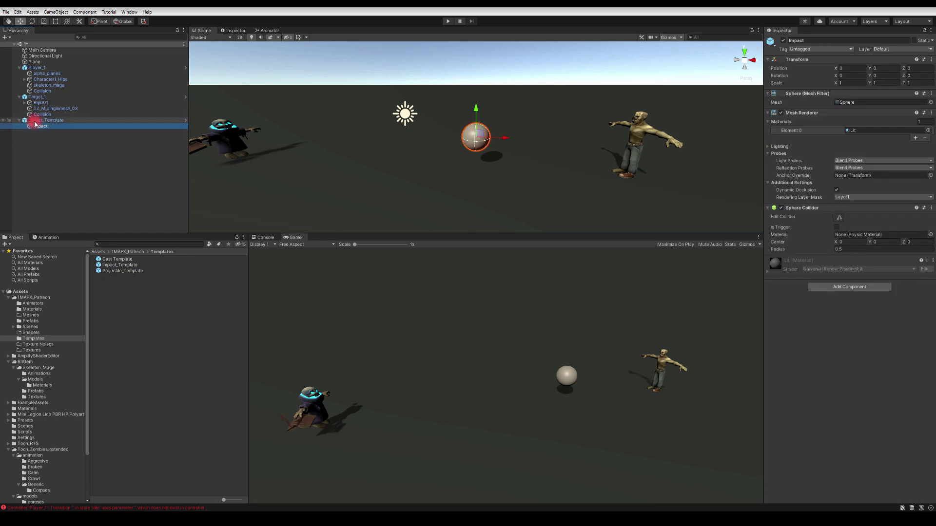
left_click(35, 122)
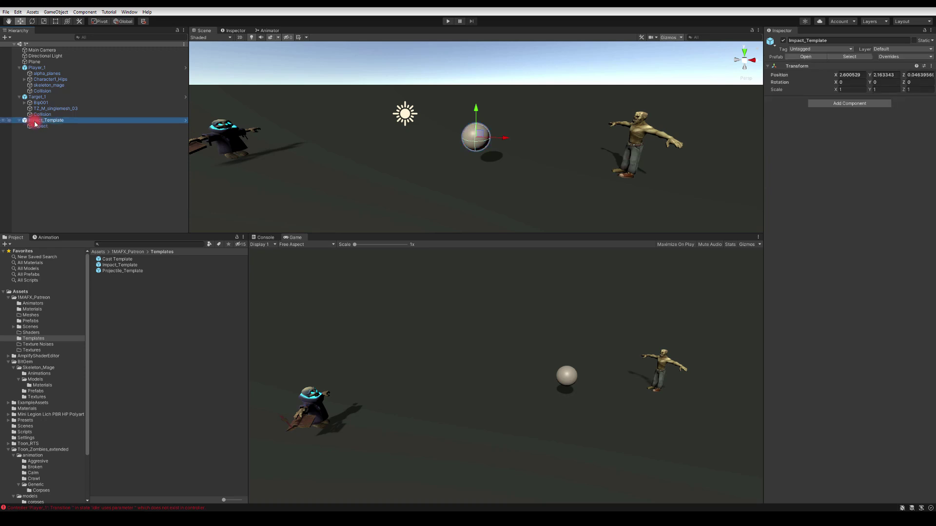
key("Delete")
left_click(6, 12)
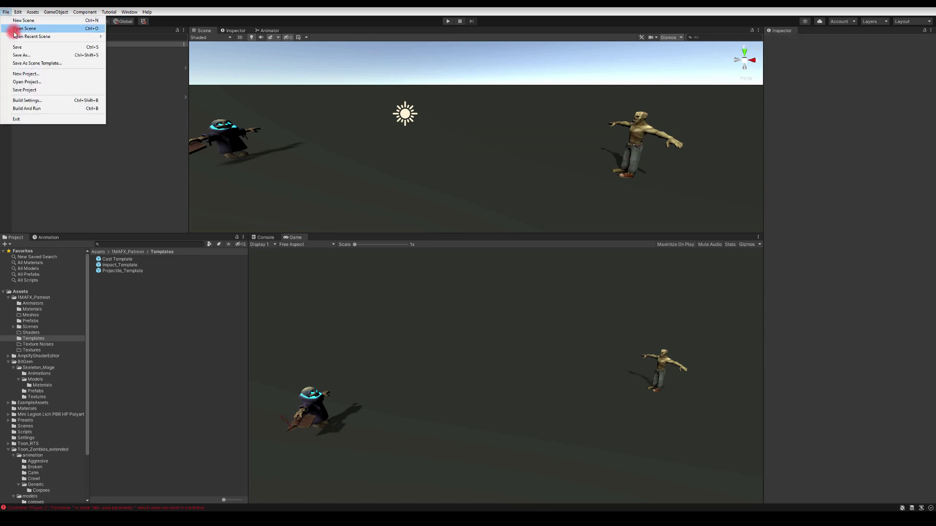
left_click(25, 28)
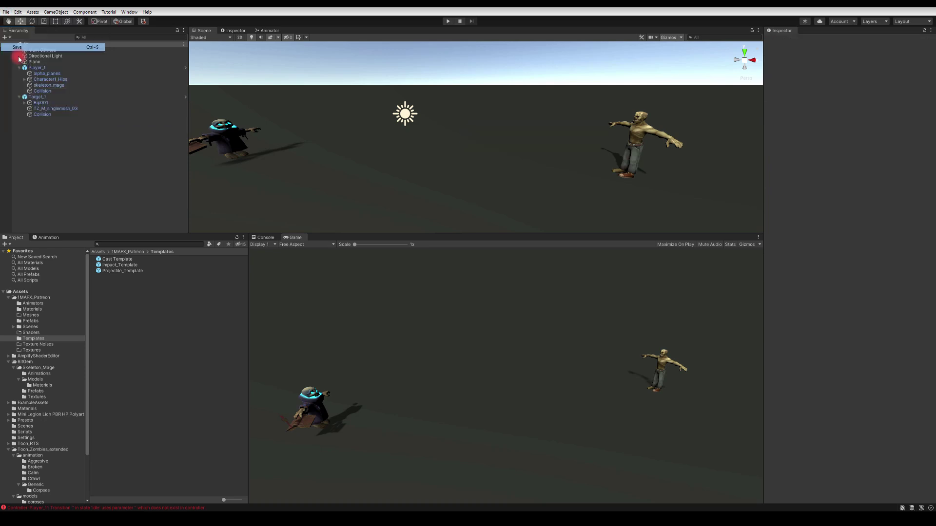
left_click(6, 12)
left_click(21, 83)
In Play mode, fire Player_1's Cast trigger and Target_1's Hit trigger in the Animator, then stop.
left_click(447, 20)
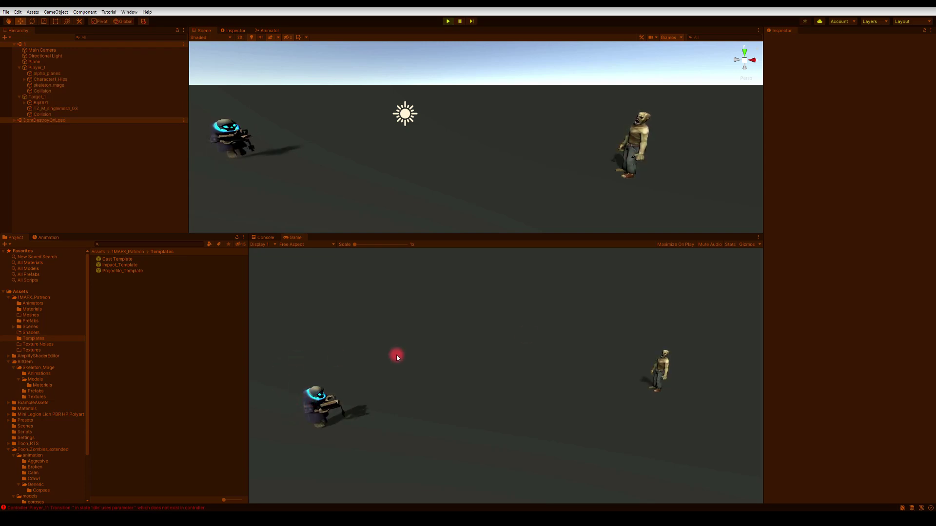
left_click(34, 68)
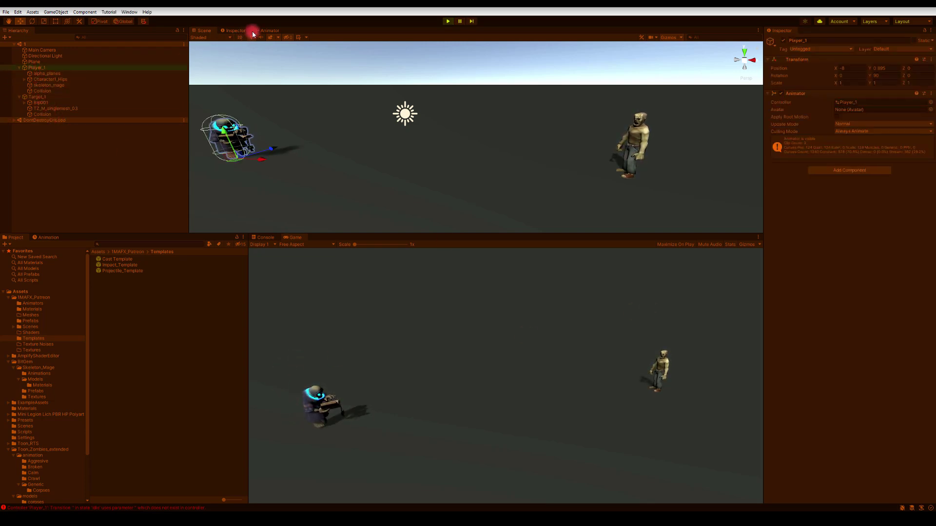
left_click(267, 31)
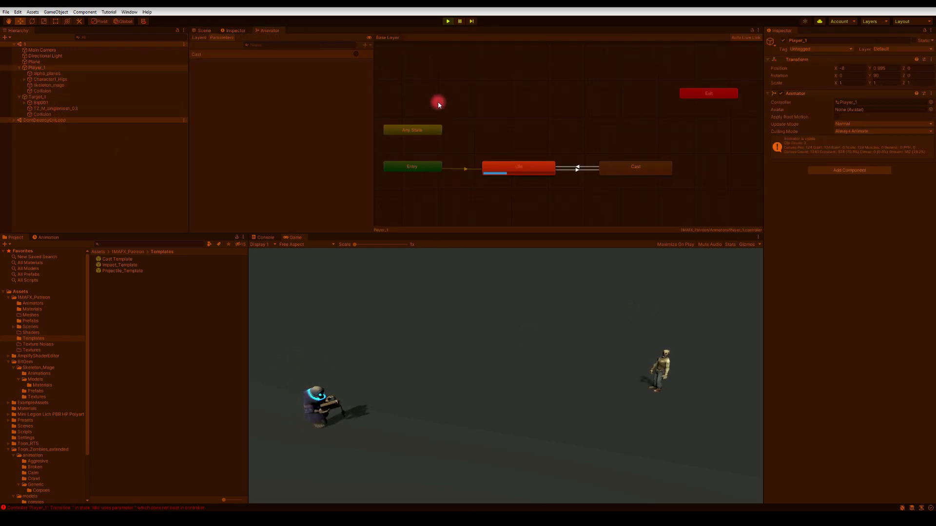
left_click(354, 56)
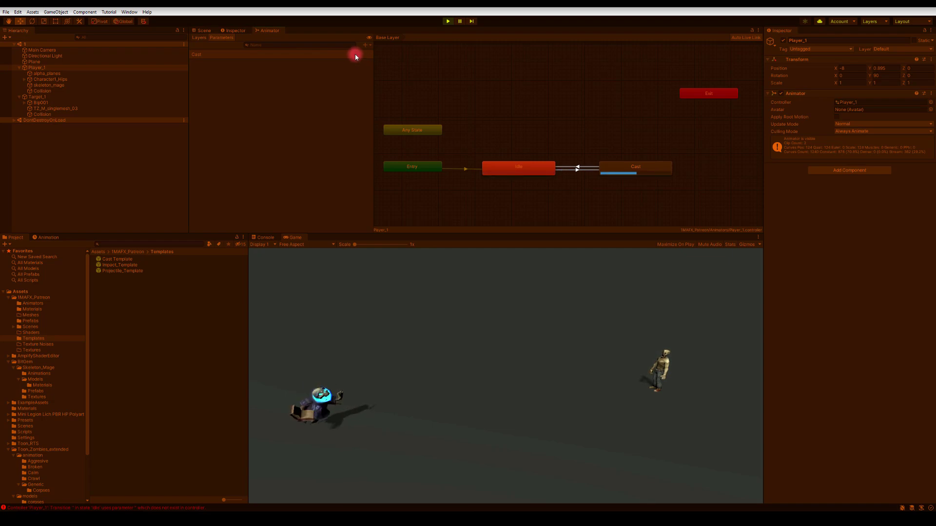
left_click(34, 98)
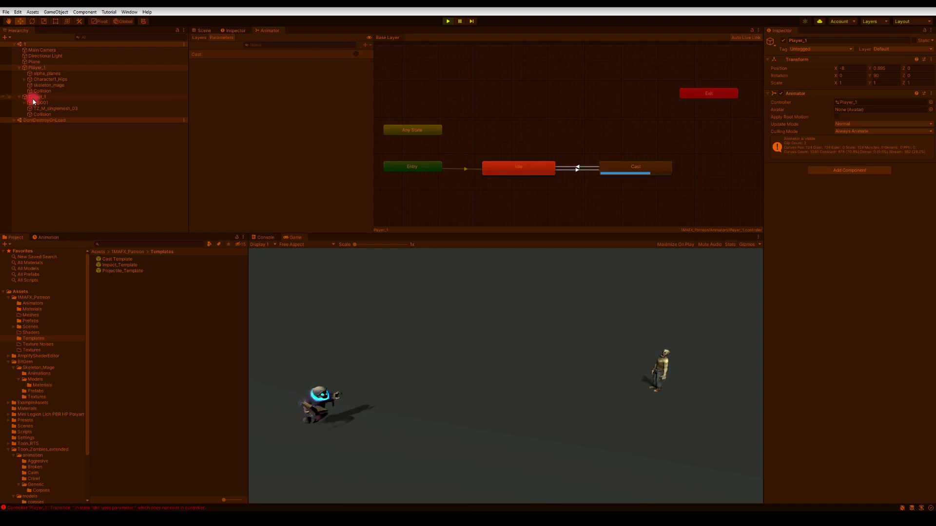
left_click(356, 54)
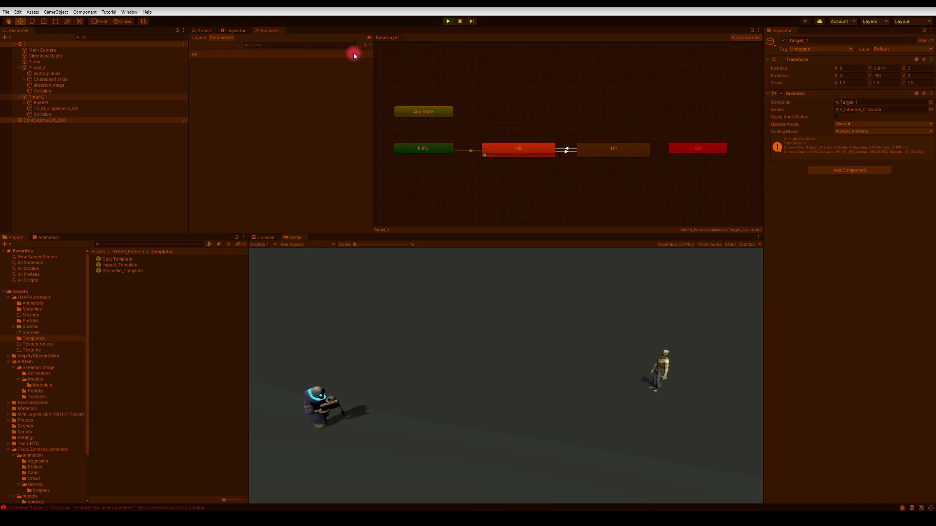
left_click(70, 80)
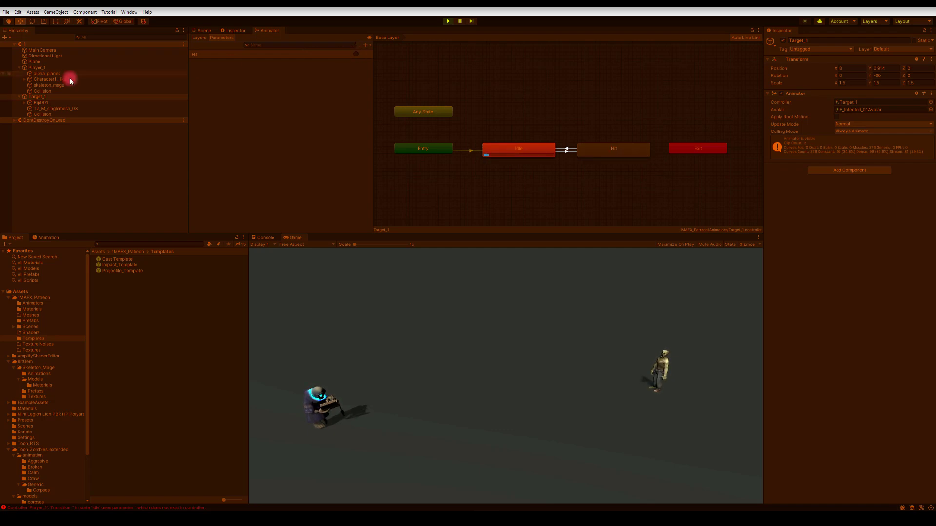
left_click(448, 21)
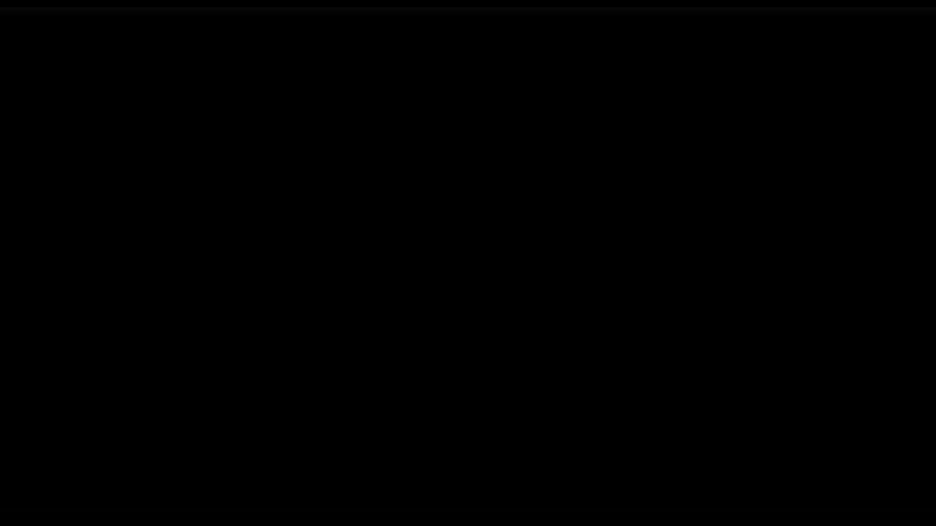